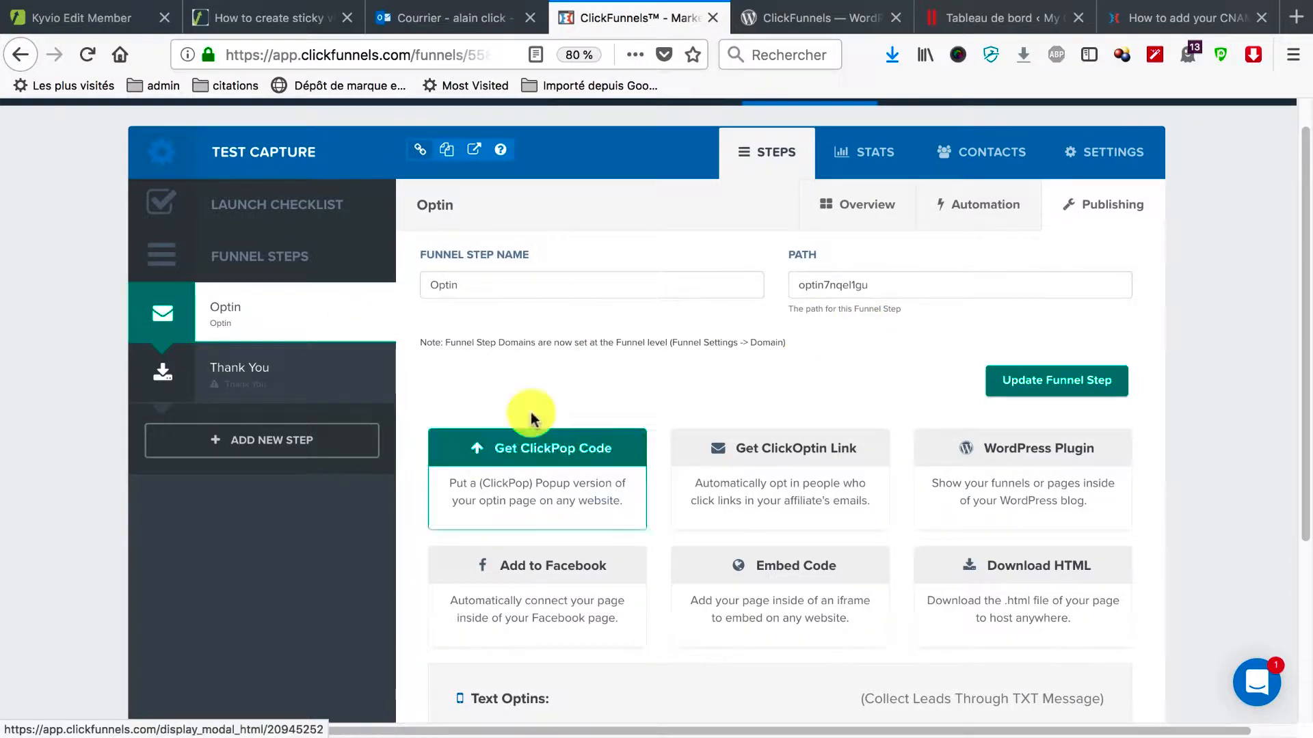
Scroll up to the Optin step's Publishing options in the TEST CAPTURE funnel.
{"action": "scroll", "coordinate": [431, 263], "scroll_direction": "up", "scroll_amount": 1}
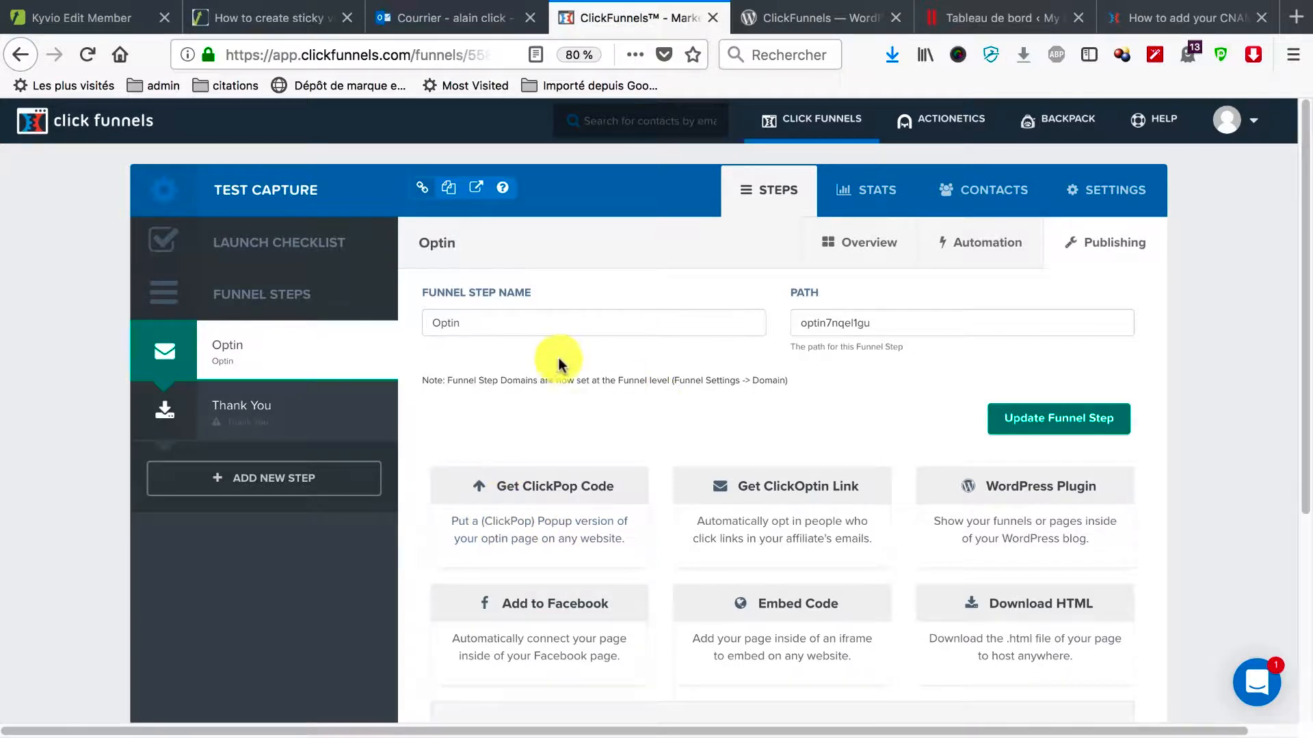
Add a funnel step with name 'test' and path 'test' to TEST CAPTURE.
{"action": "left_click", "coordinate": [340, 472]}
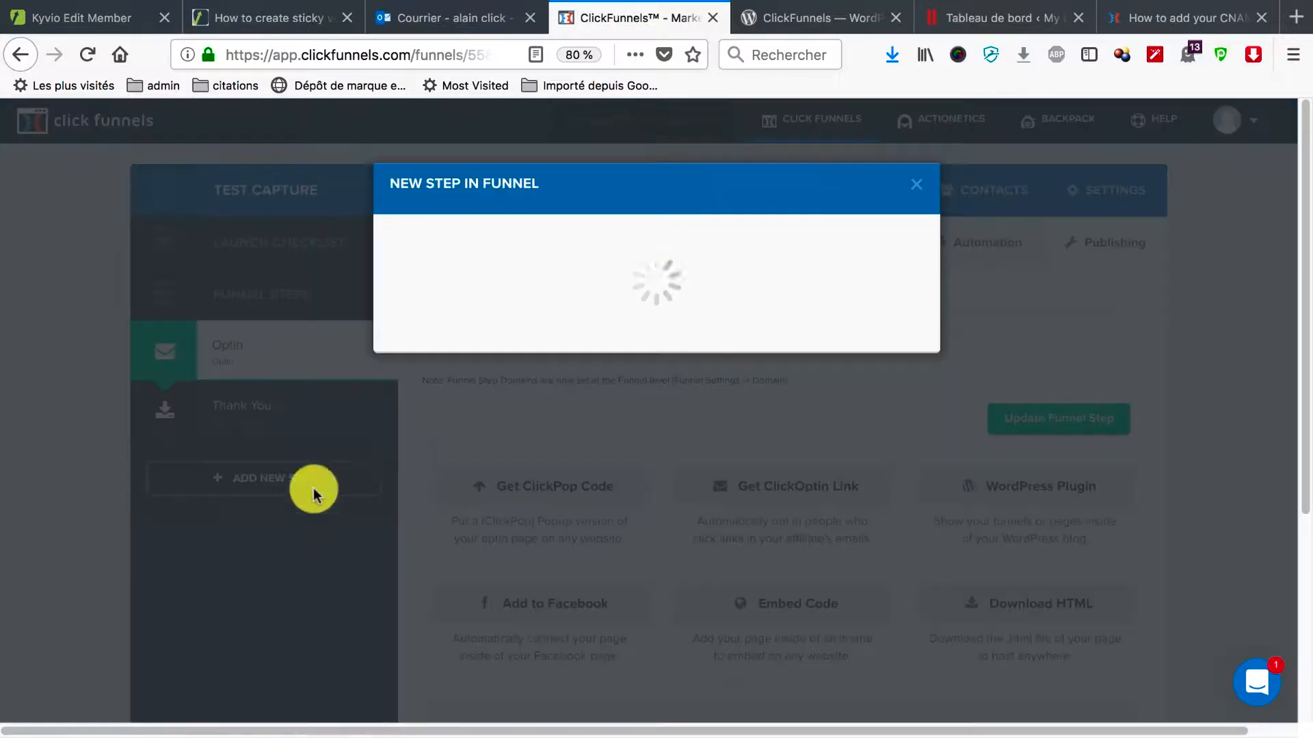
{"action": "type", "text": "test"}
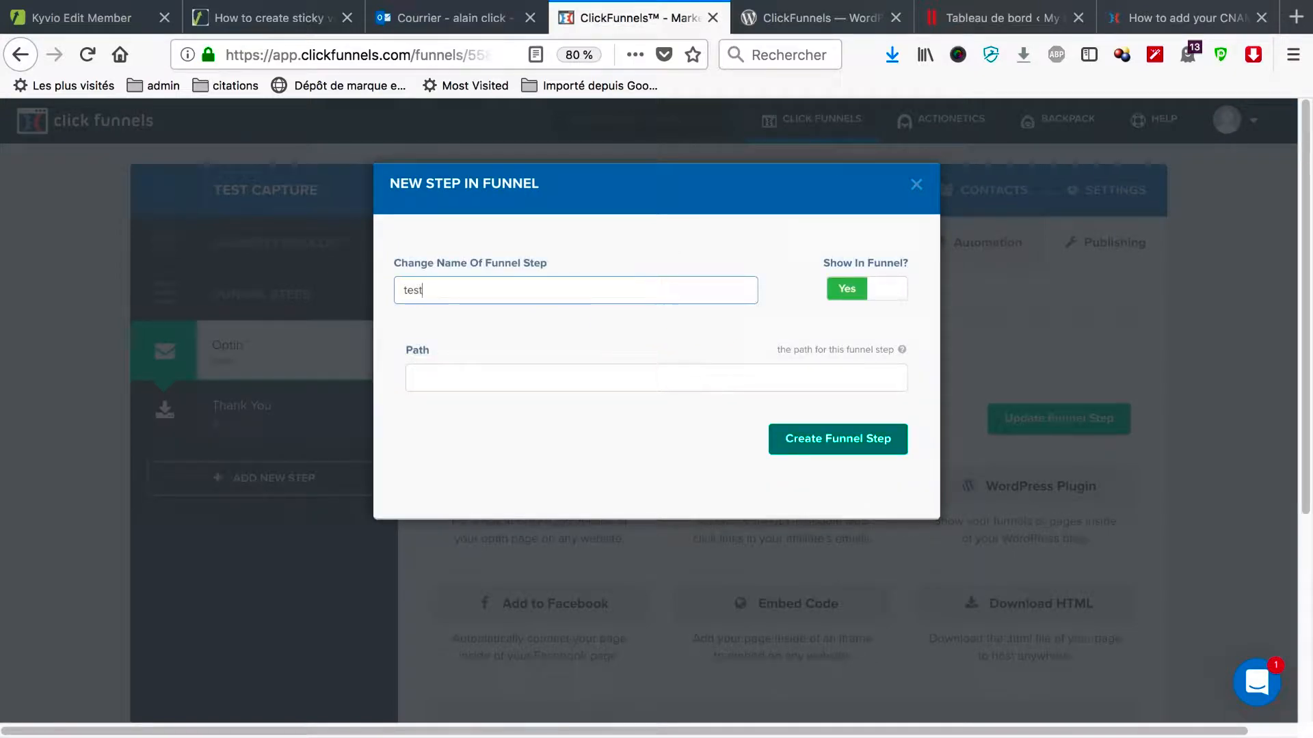
{"action": "left_click", "coordinate": [683, 375]}
{"action": "type", "text": "test"}
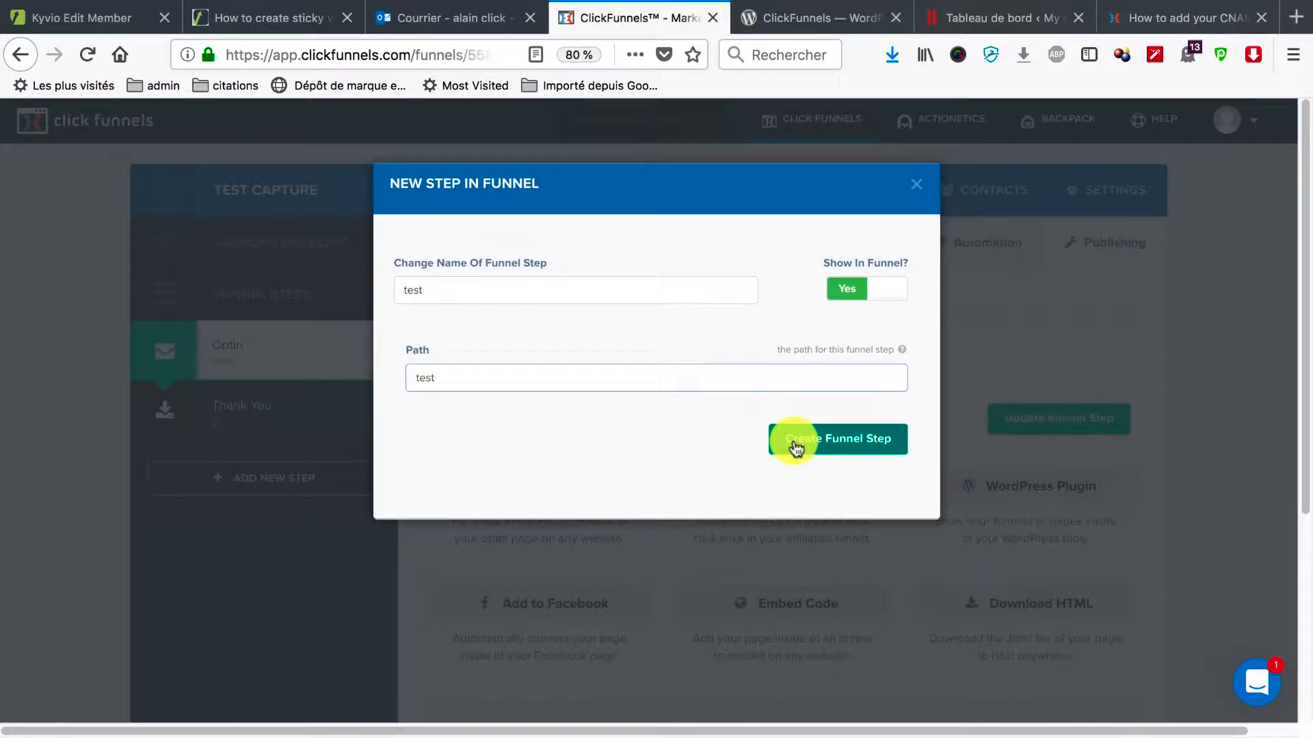
{"action": "left_click", "coordinate": [835, 453]}
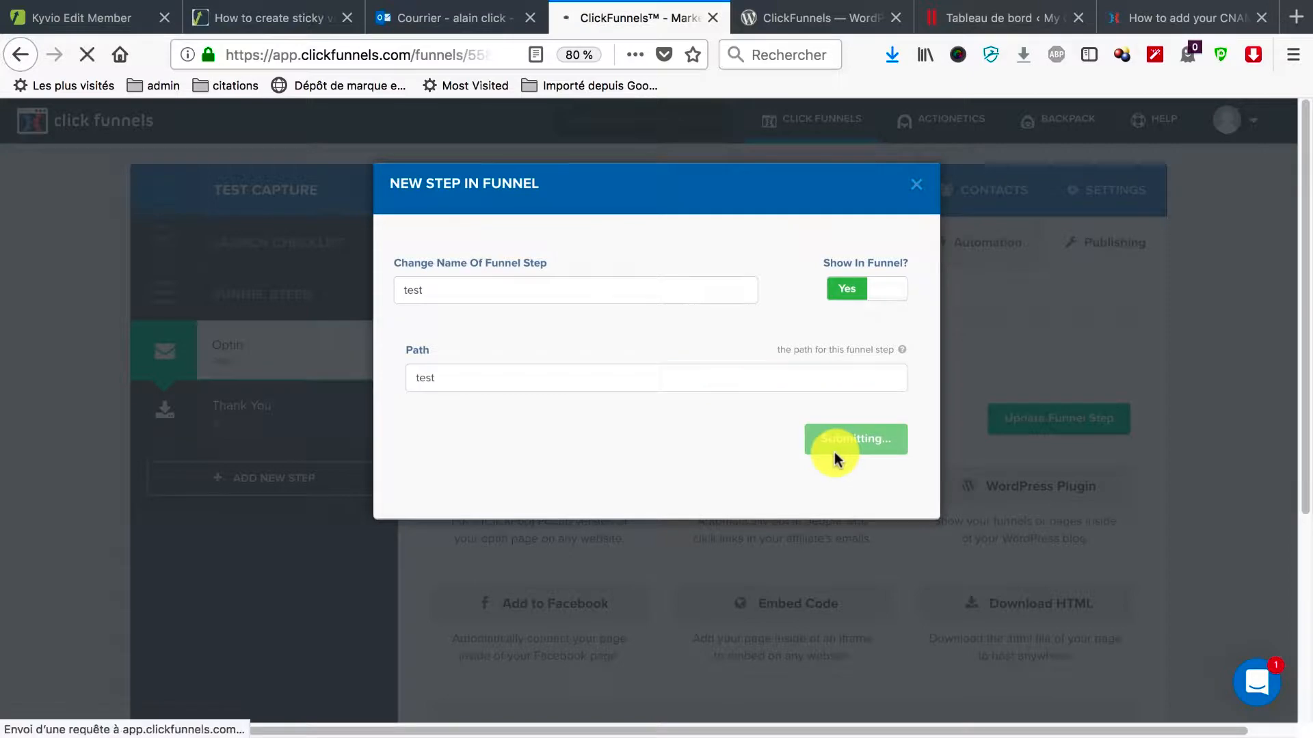
Show the CLICKPOP template category for the test step and browse its popup designs.
{"action": "mouse_move", "coordinate": [477, 476]}
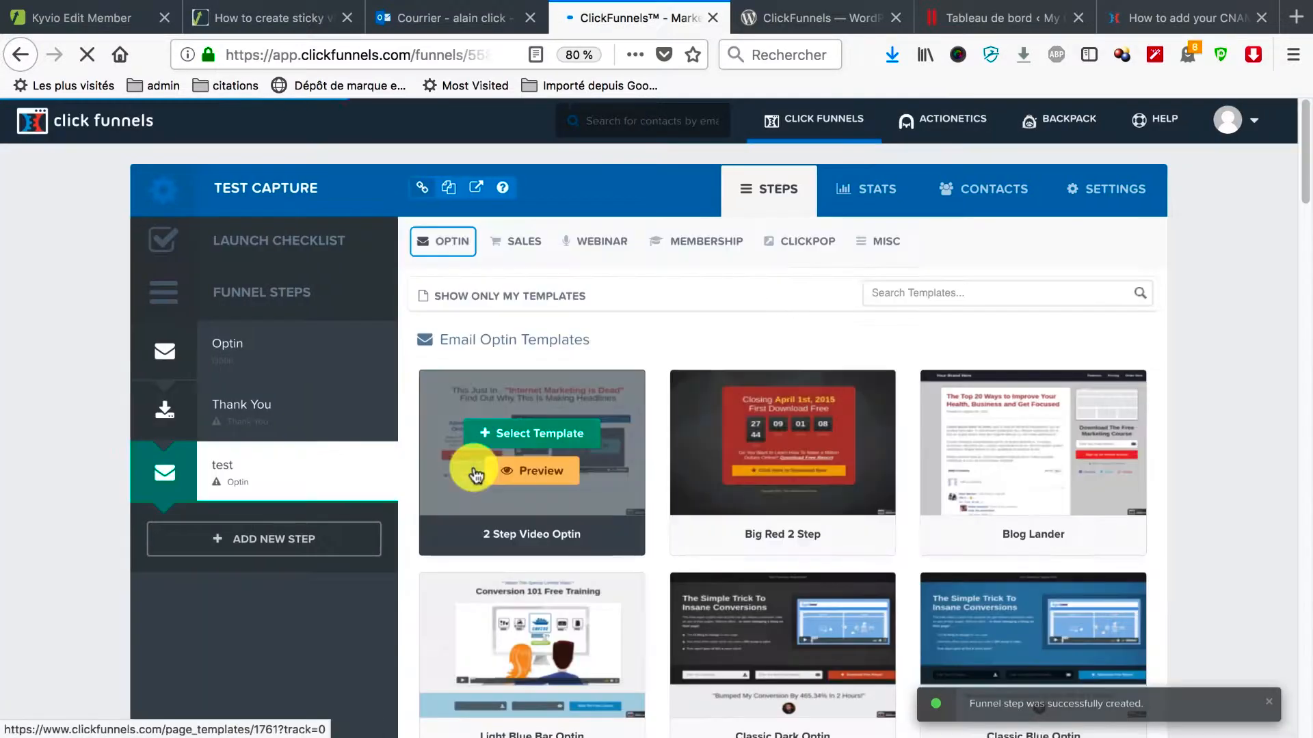
{"action": "left_click", "coordinate": [807, 245]}
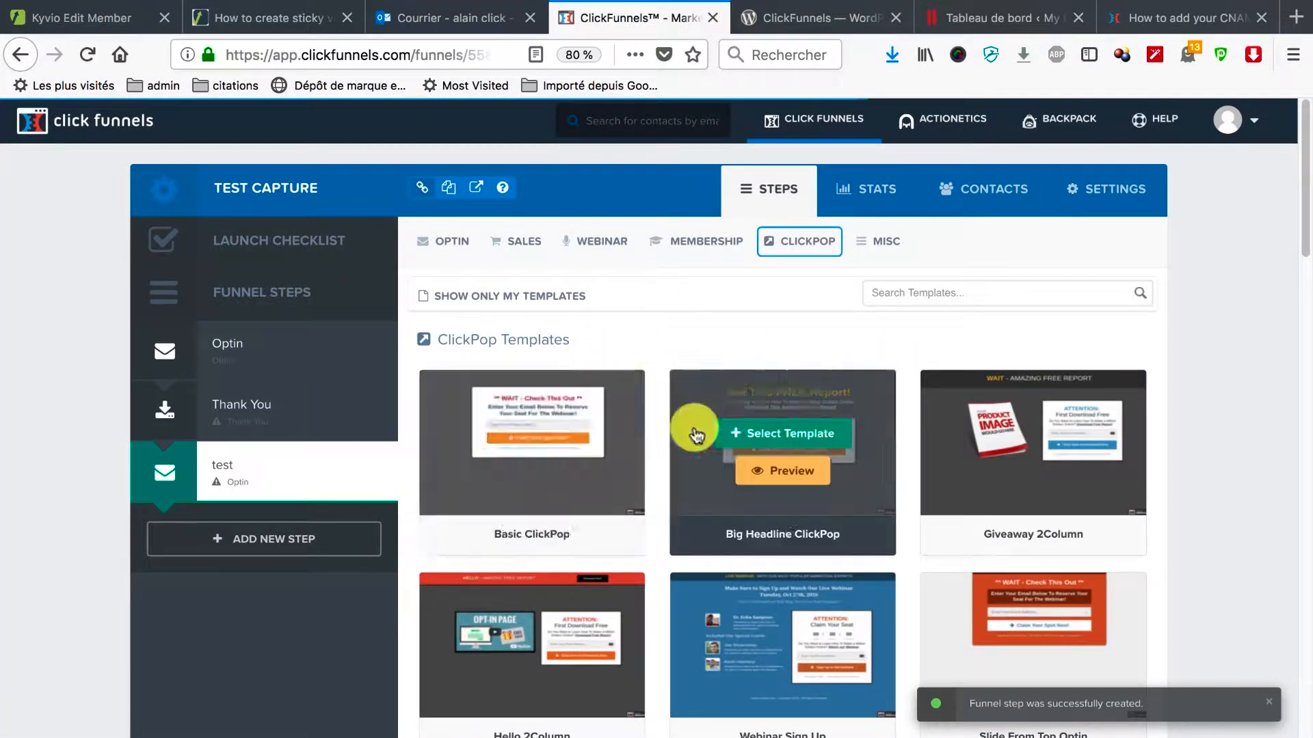
{"action": "scroll", "coordinate": [741, 449], "scroll_direction": "down", "scroll_amount": 4}
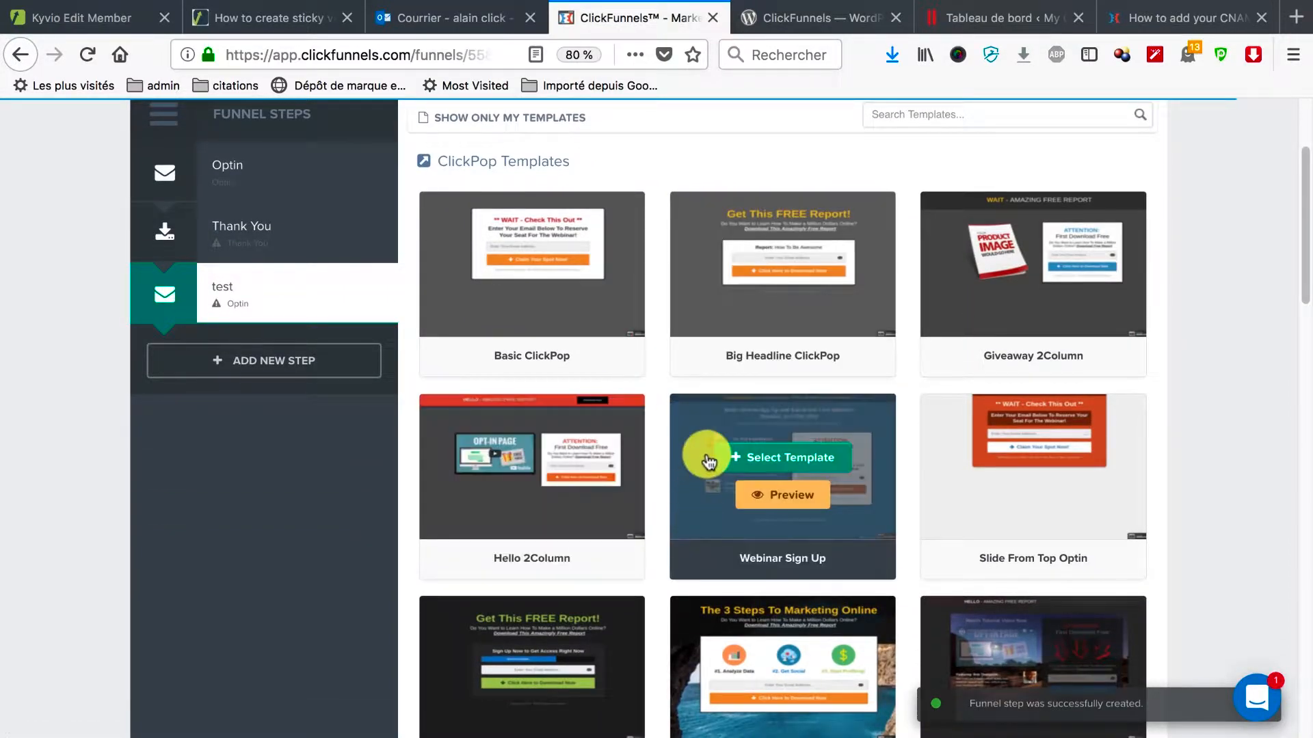
{"action": "scroll", "coordinate": [704, 457], "scroll_direction": "down", "scroll_amount": 5}
{"action": "scroll", "coordinate": [708, 462], "scroll_direction": "down", "scroll_amount": 2}
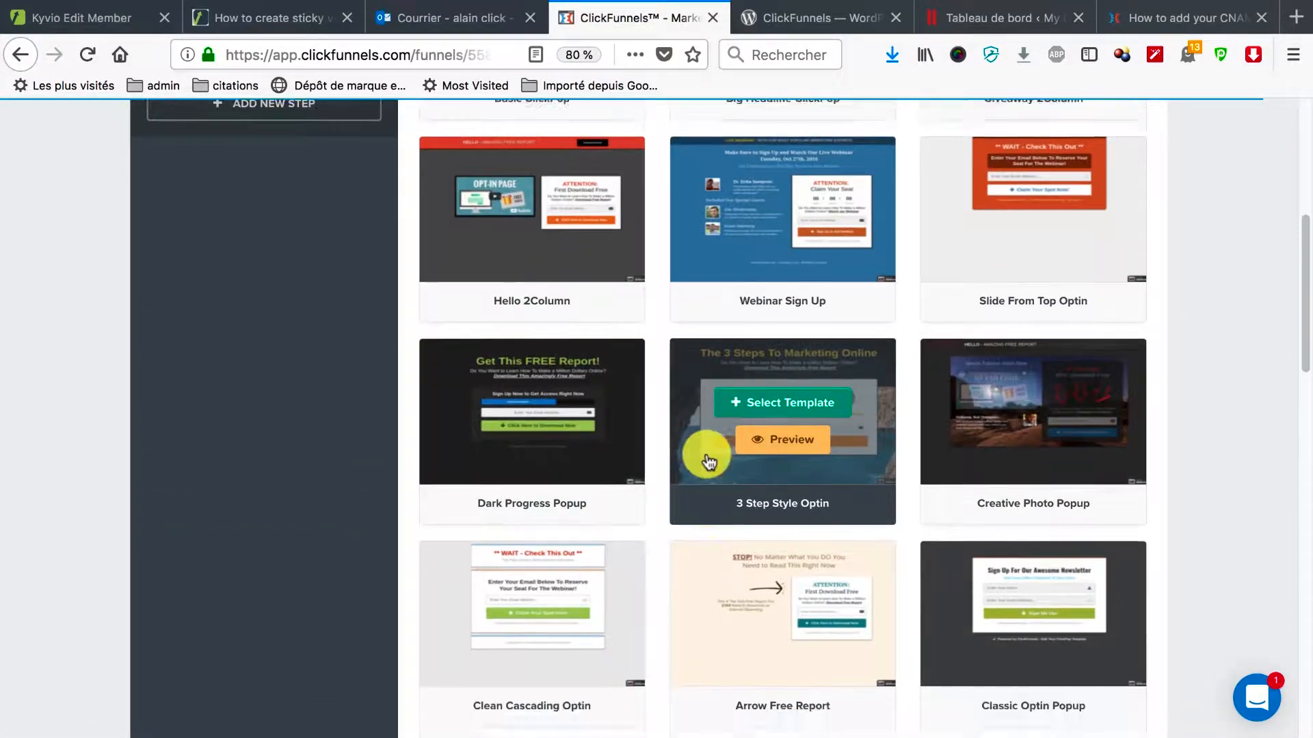
{"action": "scroll", "coordinate": [517, 543], "scroll_direction": "down", "scroll_amount": 9}
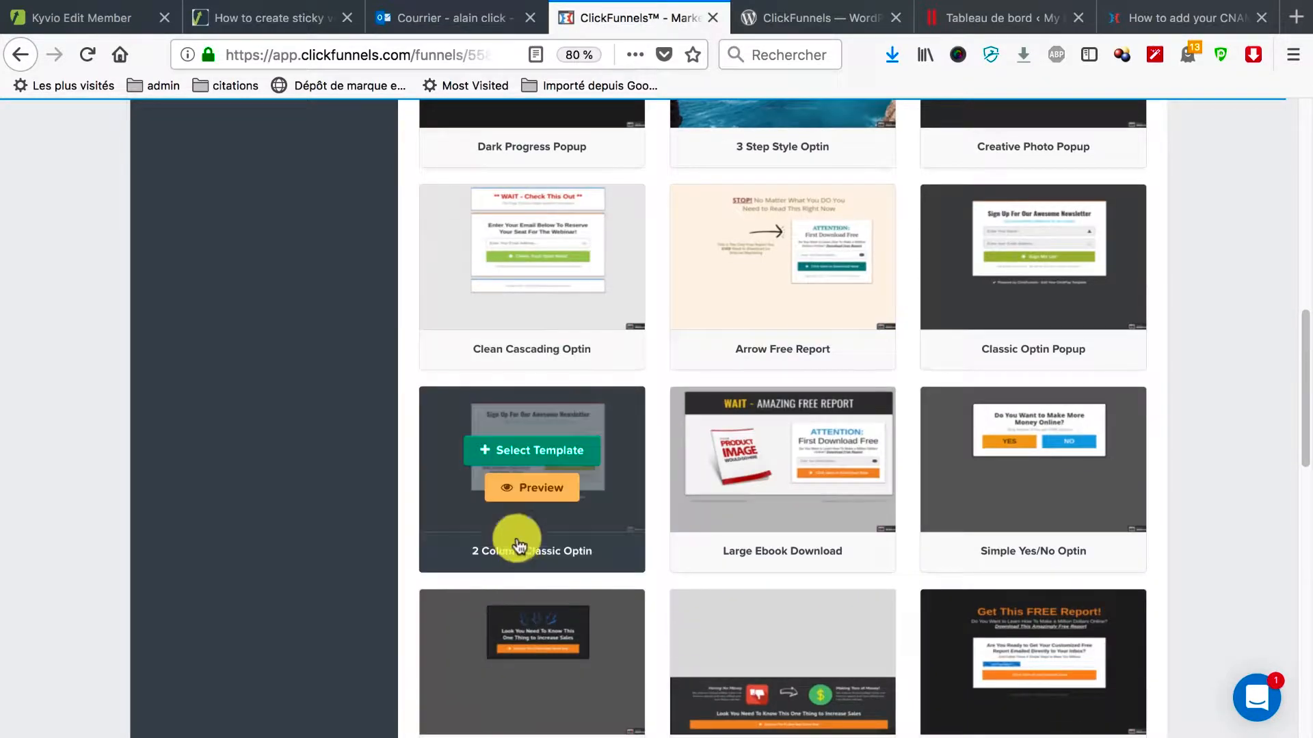
{"action": "scroll", "coordinate": [680, 429], "scroll_direction": "down", "scroll_amount": 4}
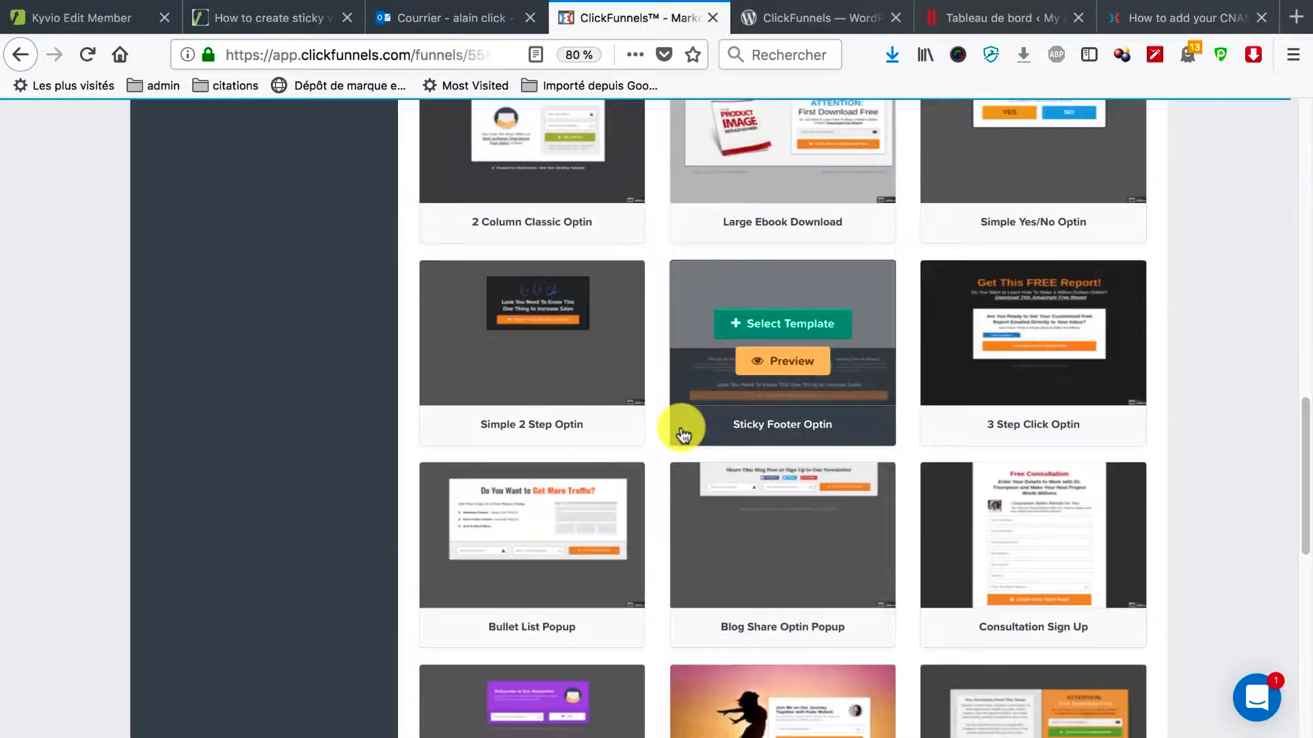
{"action": "scroll", "coordinate": [681, 435], "scroll_direction": "down", "scroll_amount": 3}
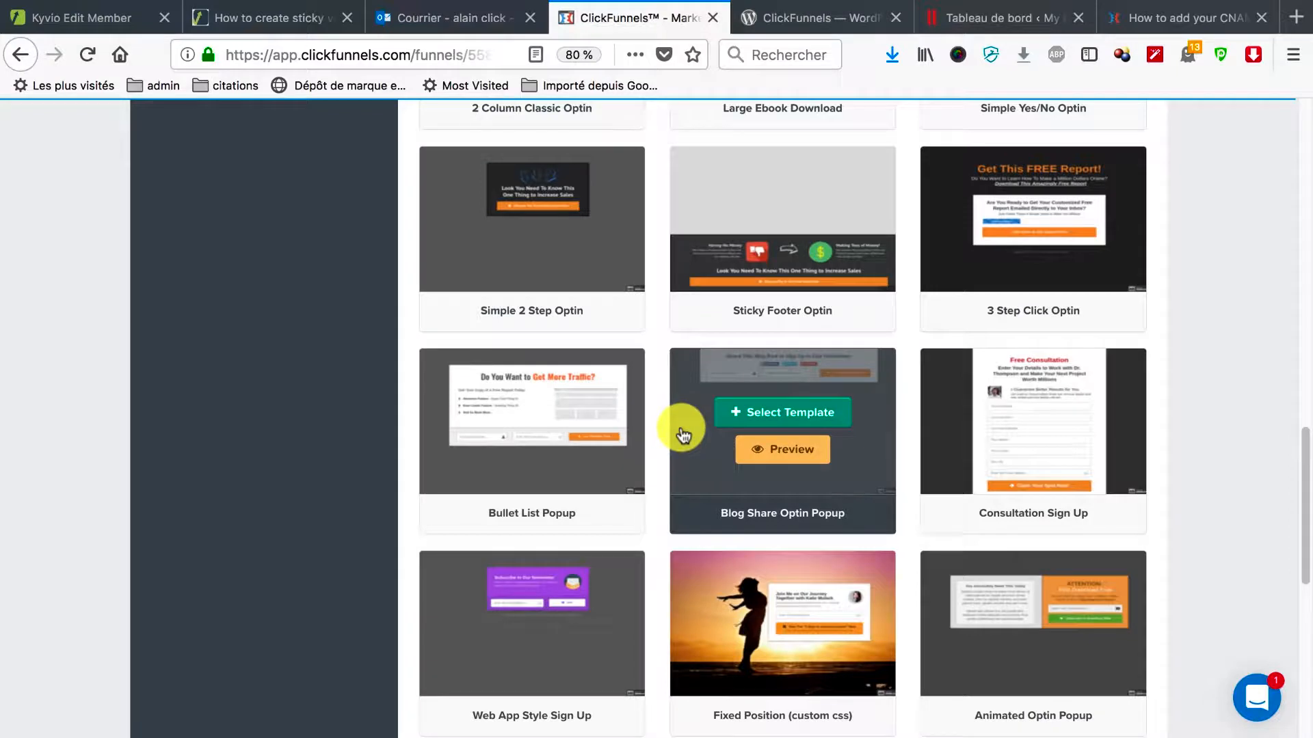
{"action": "scroll", "coordinate": [681, 434], "scroll_direction": "down", "scroll_amount": 5}
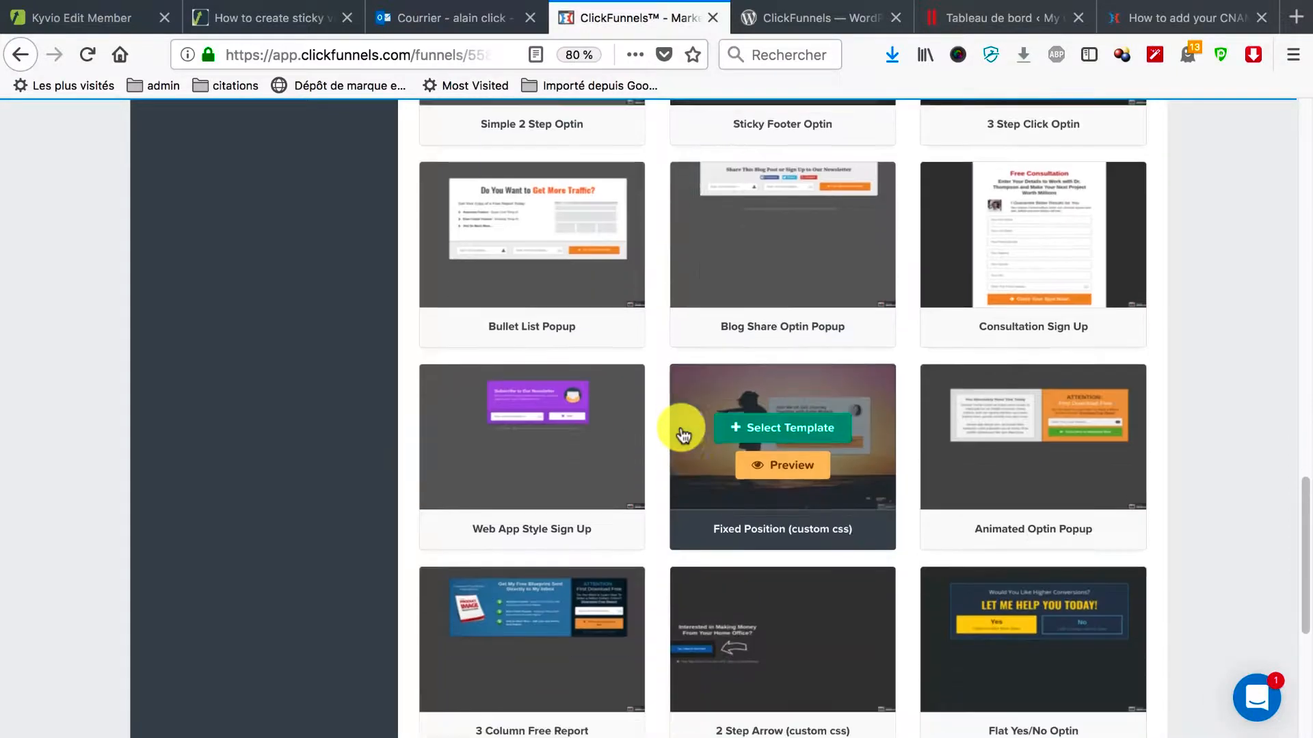
{"action": "scroll", "coordinate": [681, 434], "scroll_direction": "down", "scroll_amount": 2}
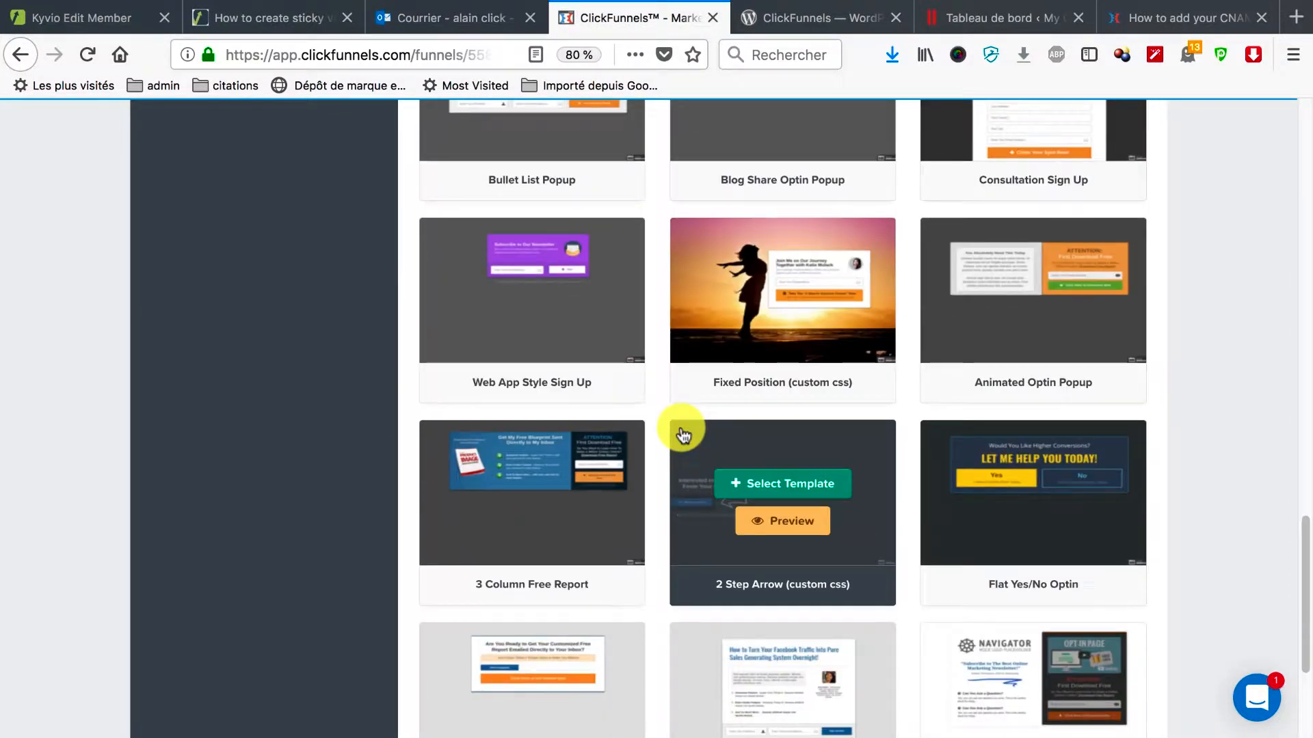
{"action": "scroll", "coordinate": [682, 434], "scroll_direction": "up", "scroll_amount": 13}
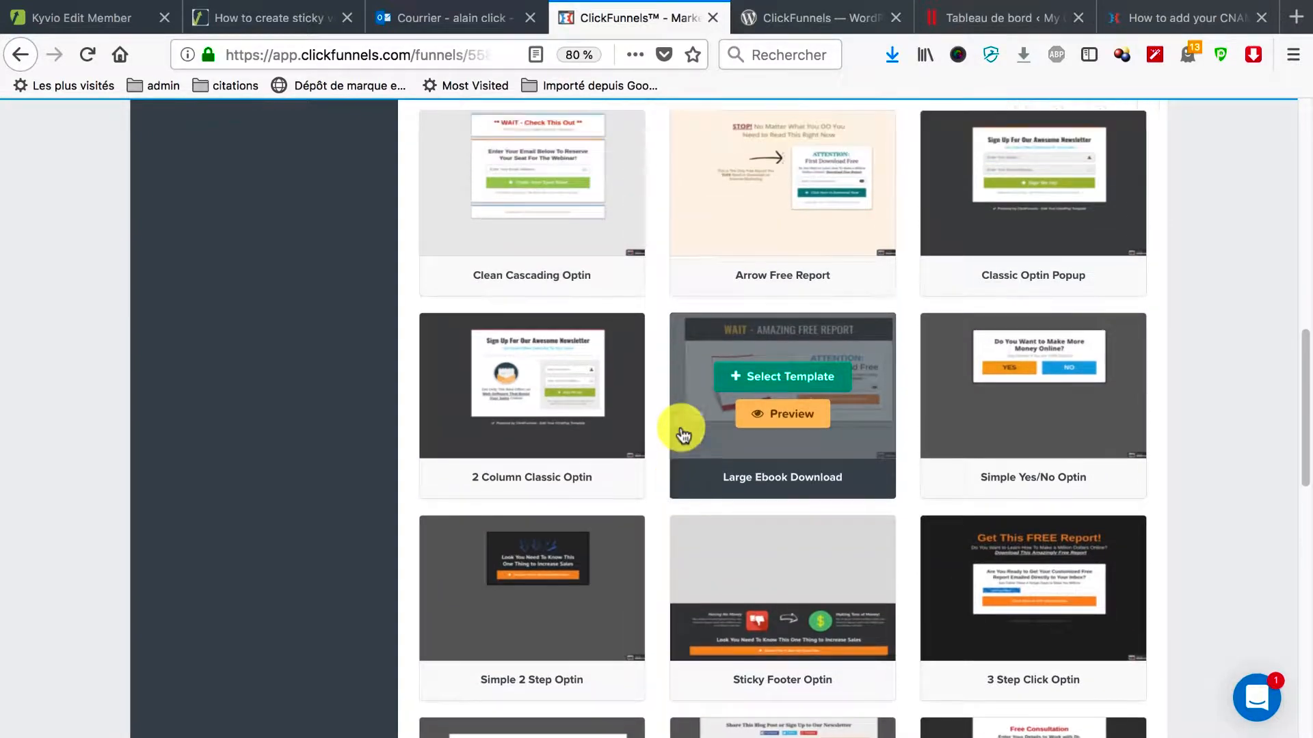
{"action": "scroll", "coordinate": [682, 434], "scroll_direction": "up", "scroll_amount": 6}
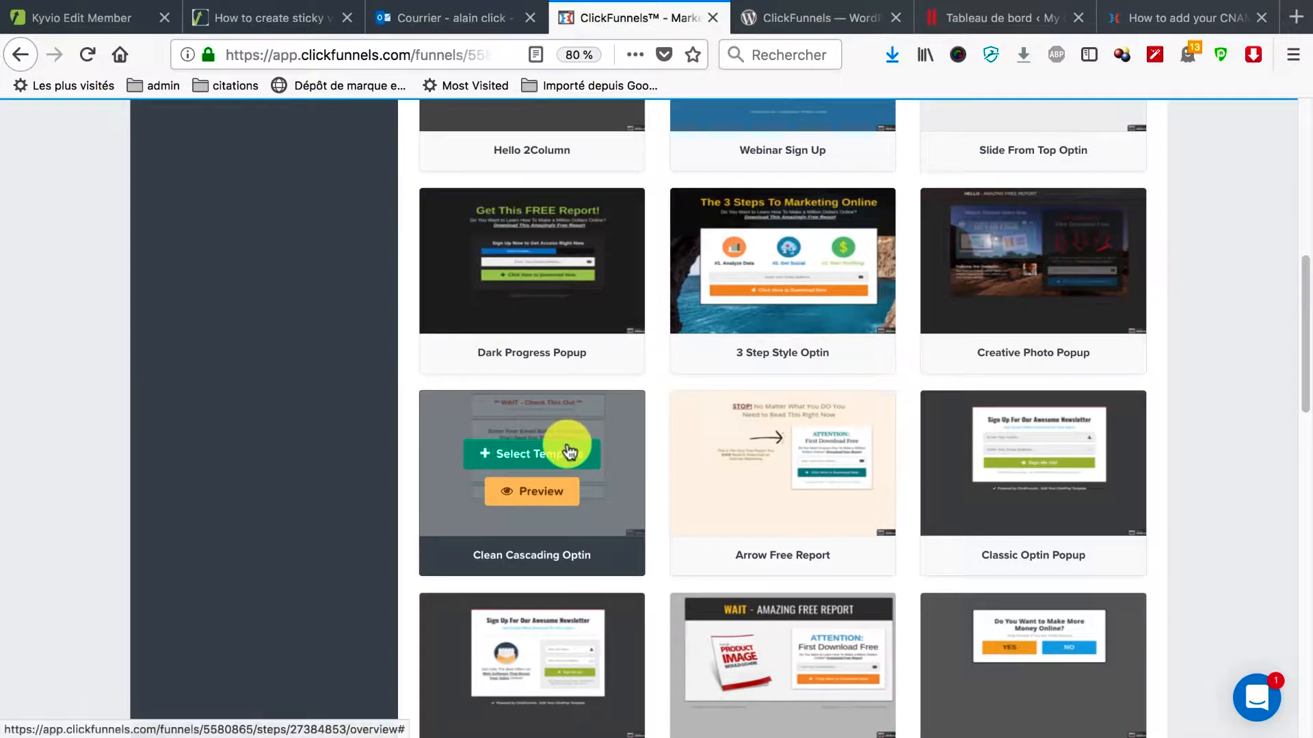
{"action": "scroll", "coordinate": [567, 452], "scroll_direction": "up", "scroll_amount": 8}
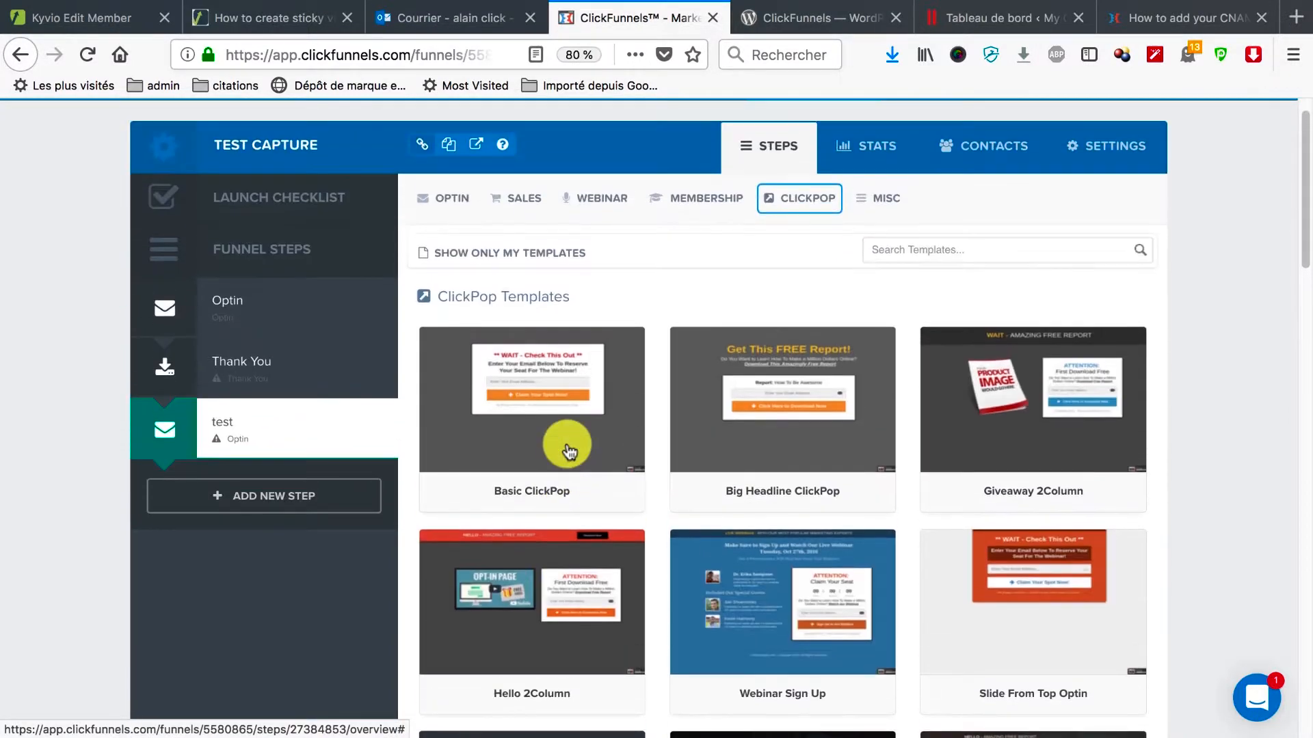
{"action": "scroll", "coordinate": [684, 390], "scroll_direction": "down", "scroll_amount": 10}
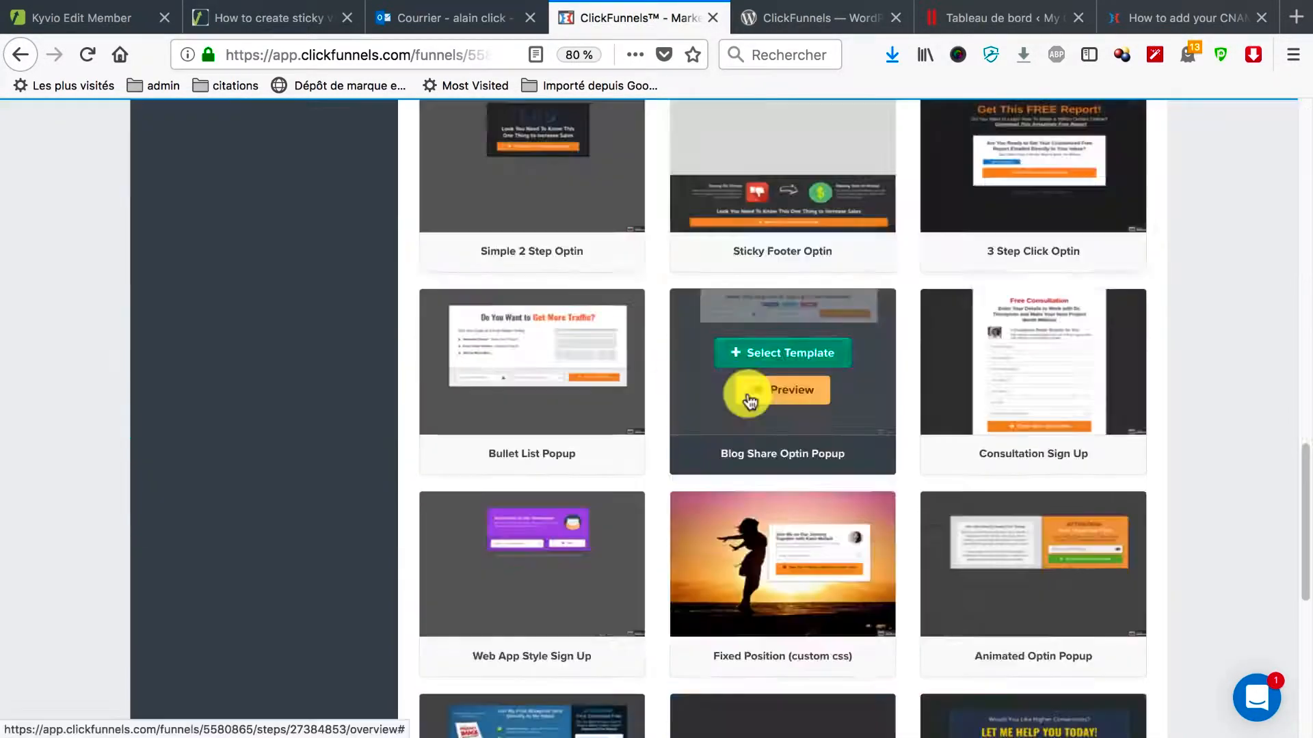
{"action": "scroll", "coordinate": [750, 395], "scroll_direction": "up", "scroll_amount": 12}
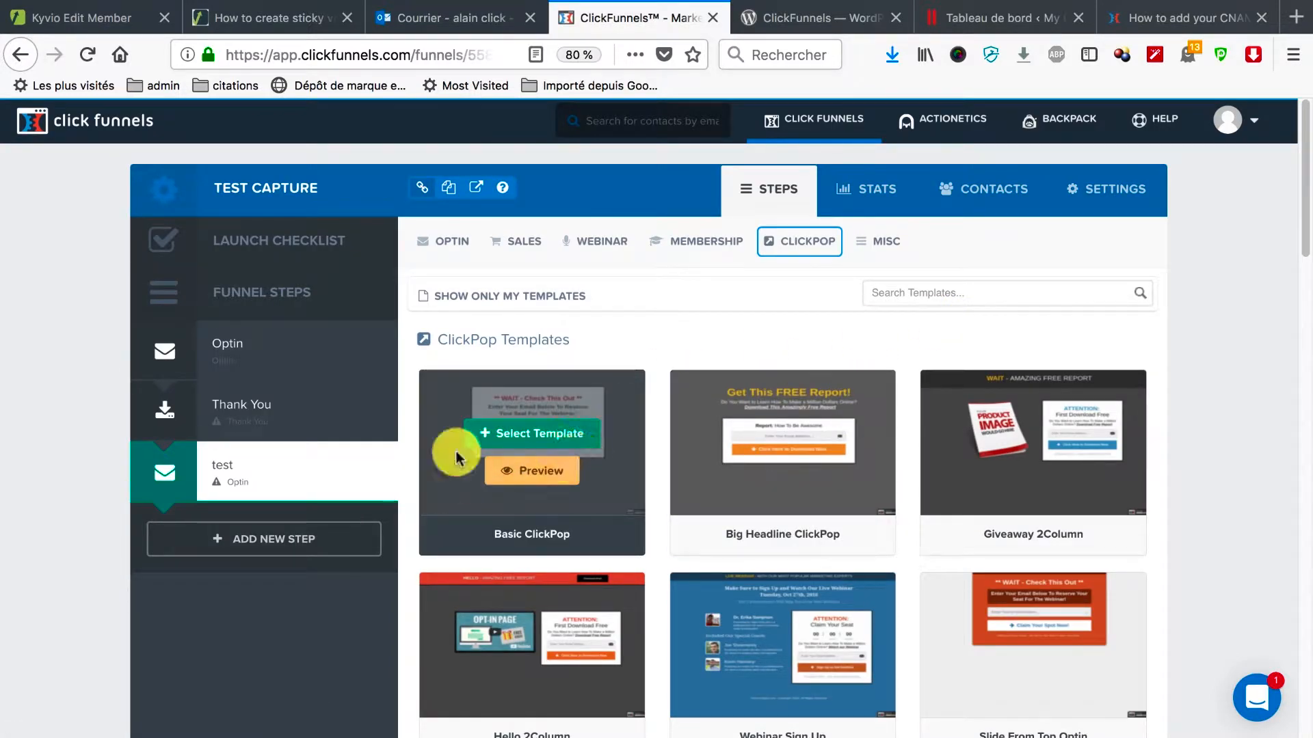
Read the Optin step's WordPress Plugin instructions, close them, and go to the WordPress dashboard.
{"action": "left_click", "coordinate": [303, 354]}
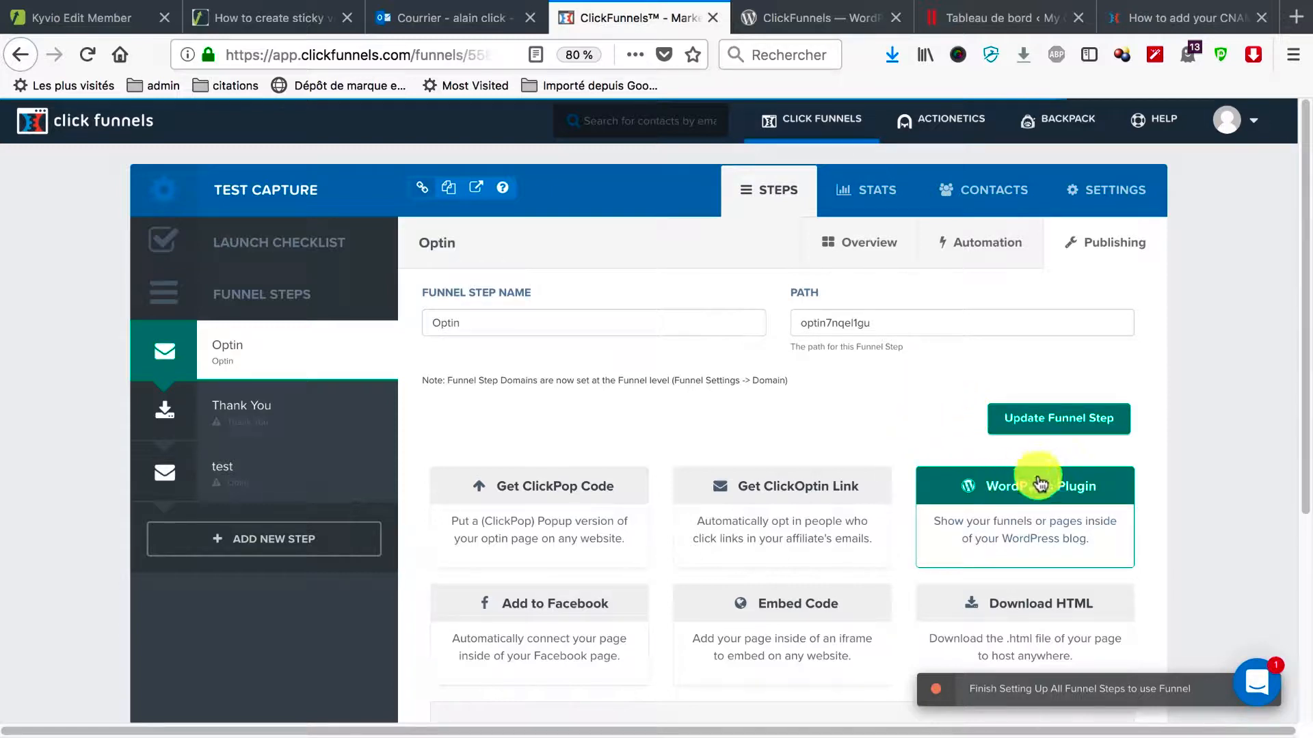
{"action": "left_click", "coordinate": [985, 489]}
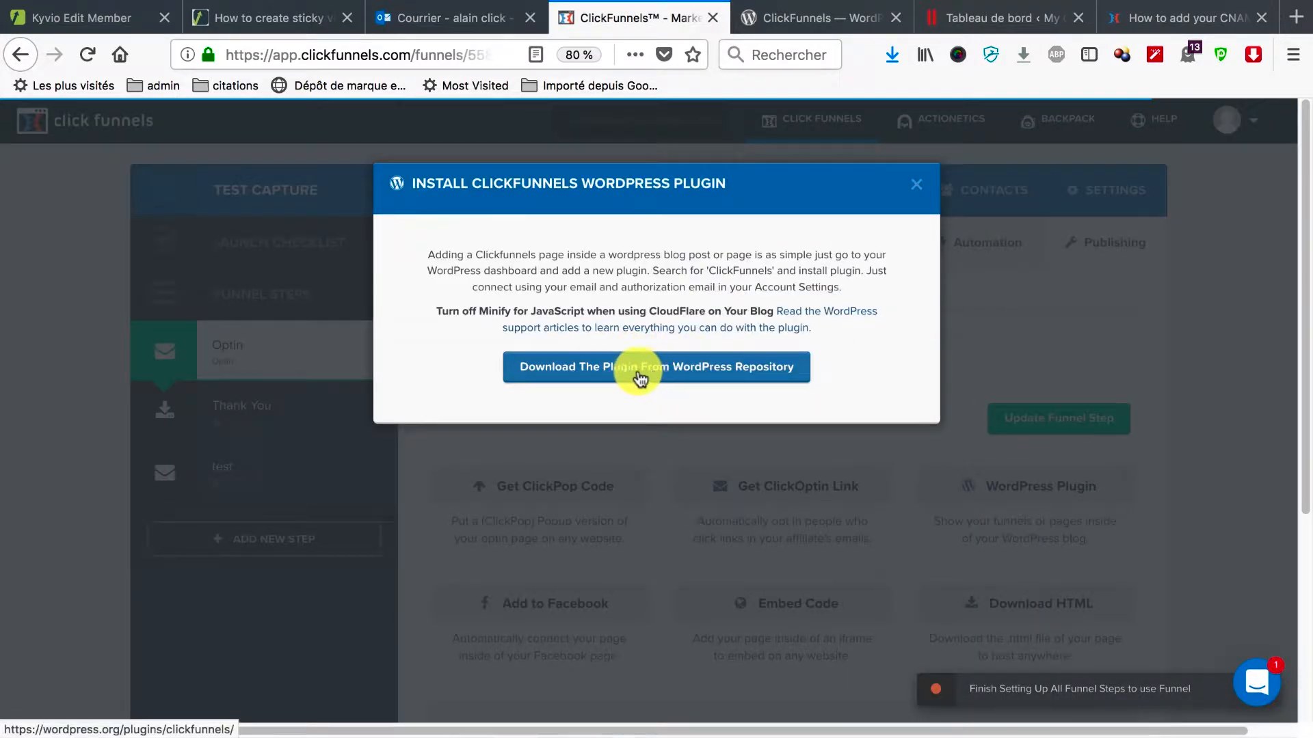
{"action": "left_click", "coordinate": [916, 184]}
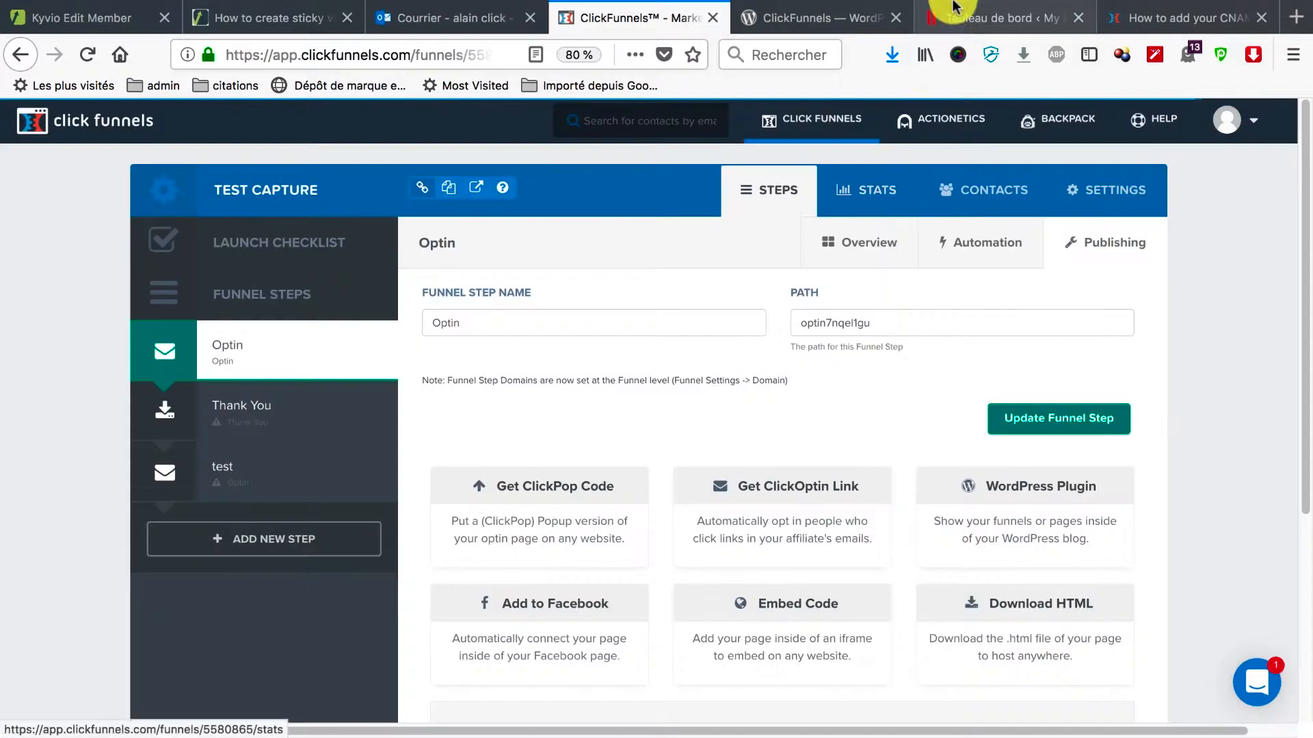
{"action": "left_click", "coordinate": [957, 17]}
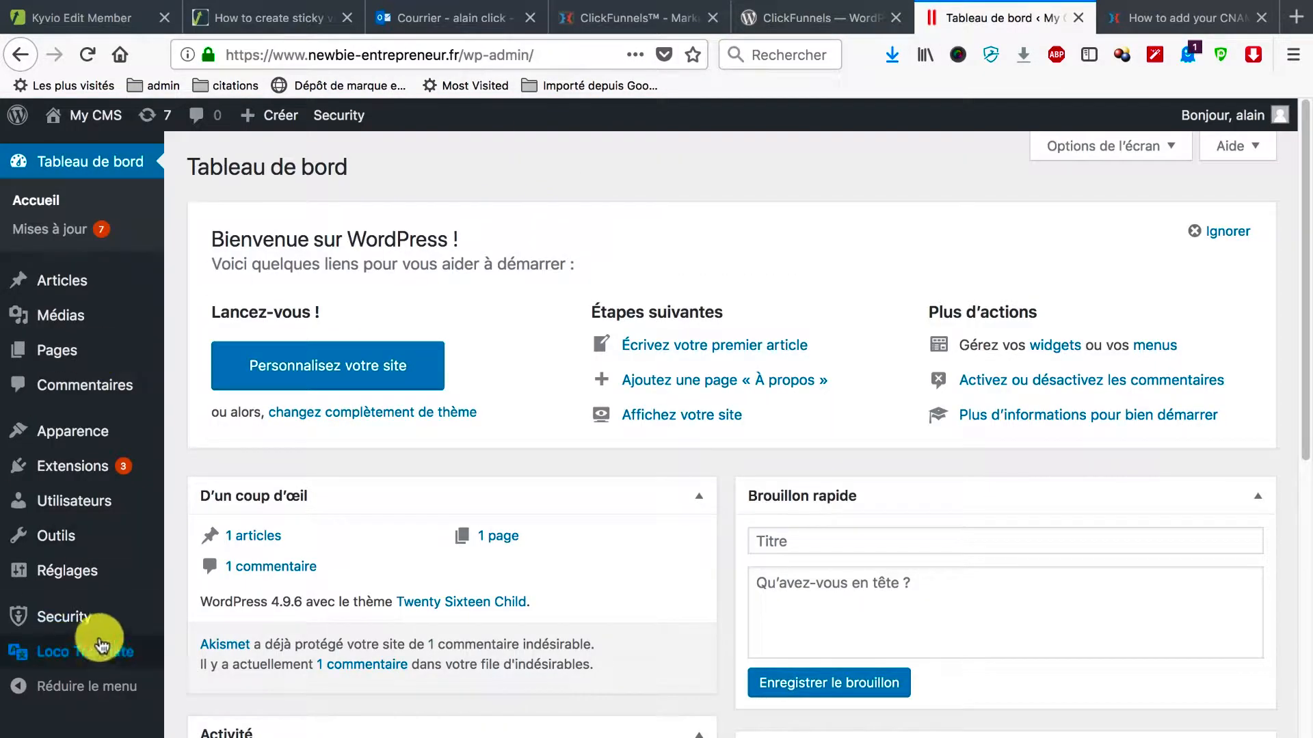
Search the plugin directory for 'Clickfunnels', then install and activate the ClickFunnels plugin.
{"action": "left_click", "coordinate": [247, 467]}
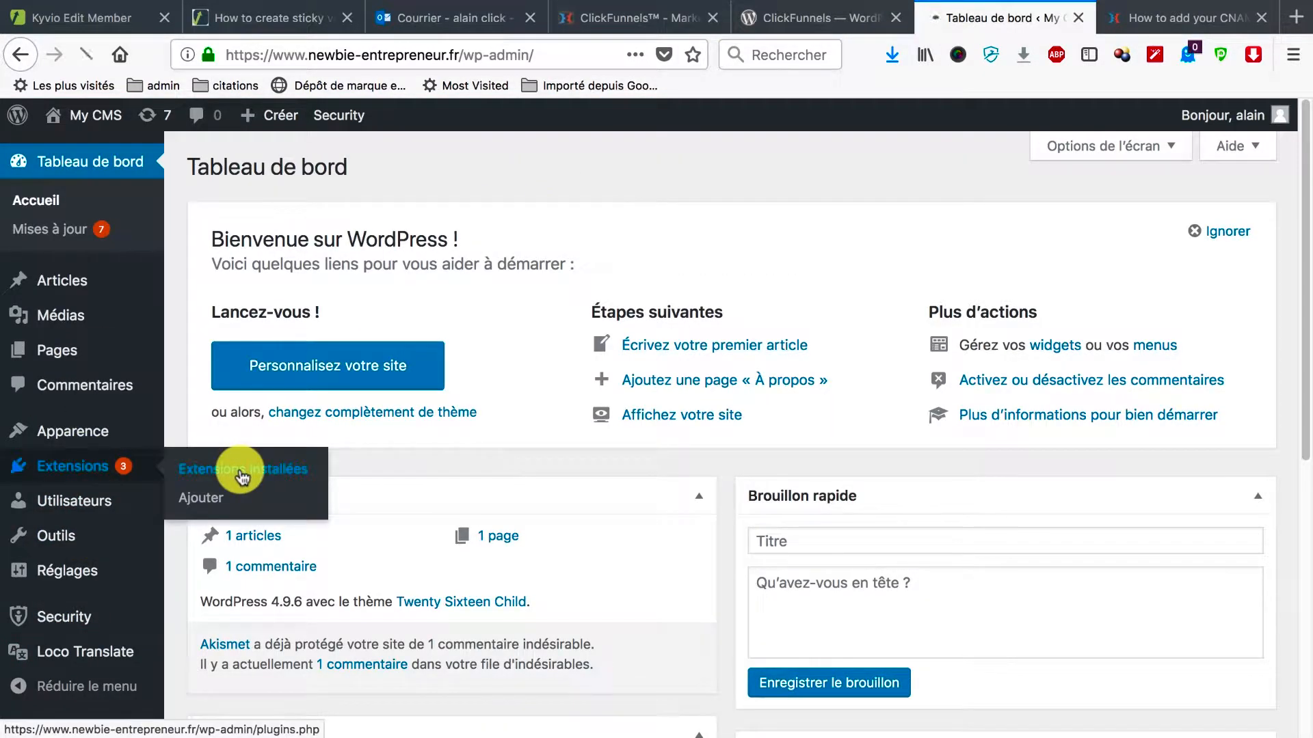
{"action": "left_click", "coordinate": [338, 168]}
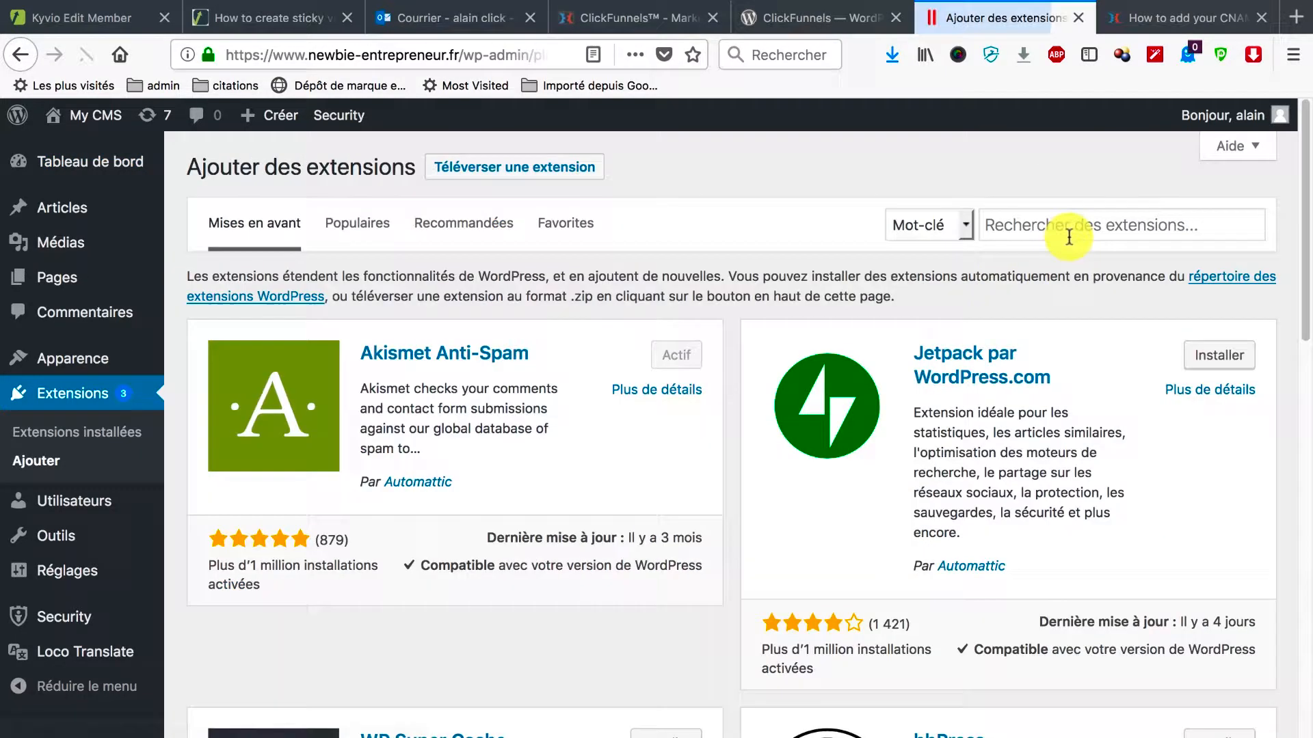
{"action": "left_click", "coordinate": [1069, 237]}
{"action": "type", "text": "Cl"}
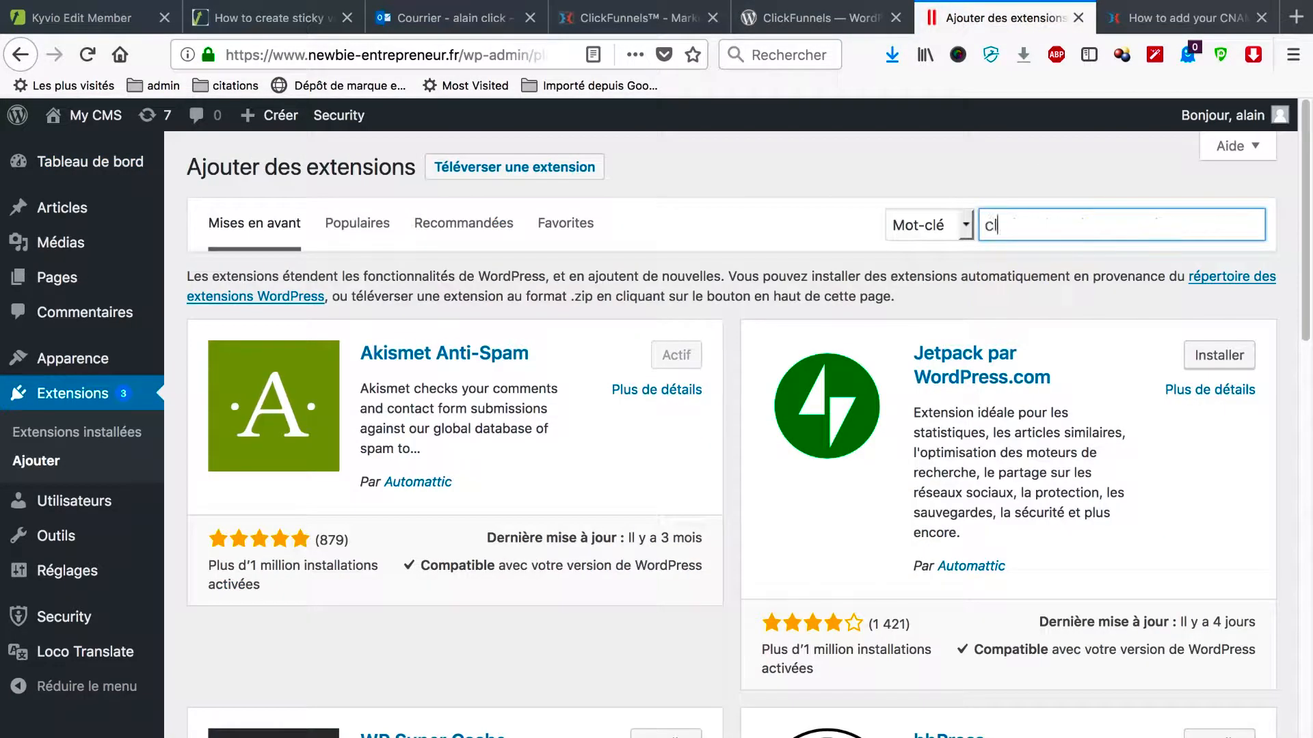
{"action": "type", "text": "ickfun"}
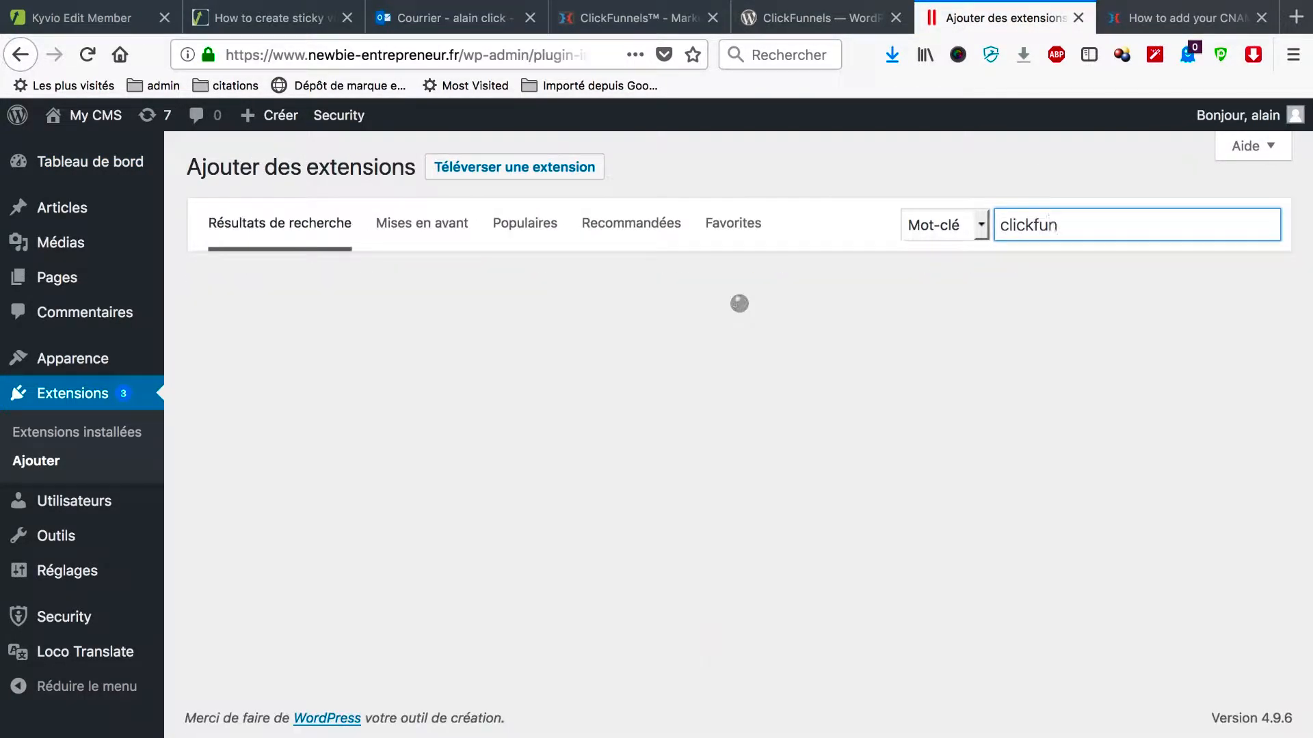
{"action": "type", "text": "nels"}
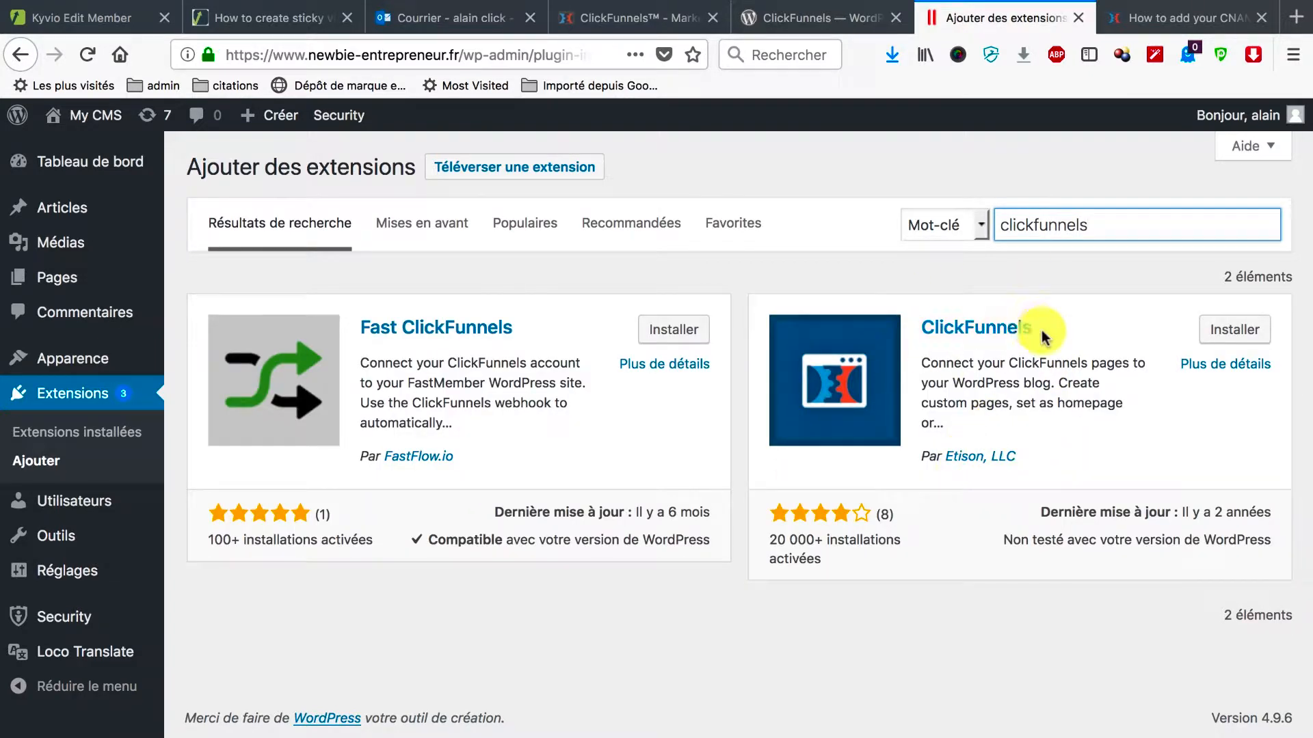
{"action": "left_click", "coordinate": [1236, 334]}
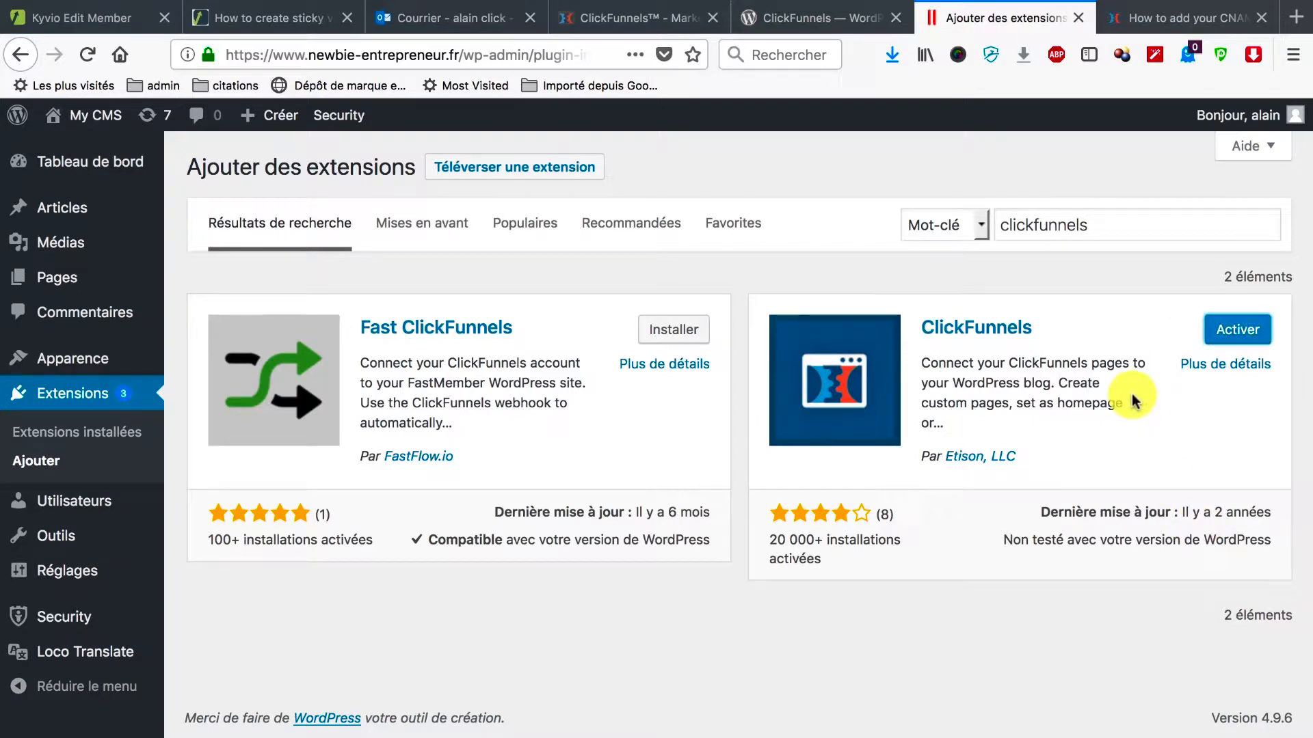
{"action": "left_click", "coordinate": [1236, 331]}
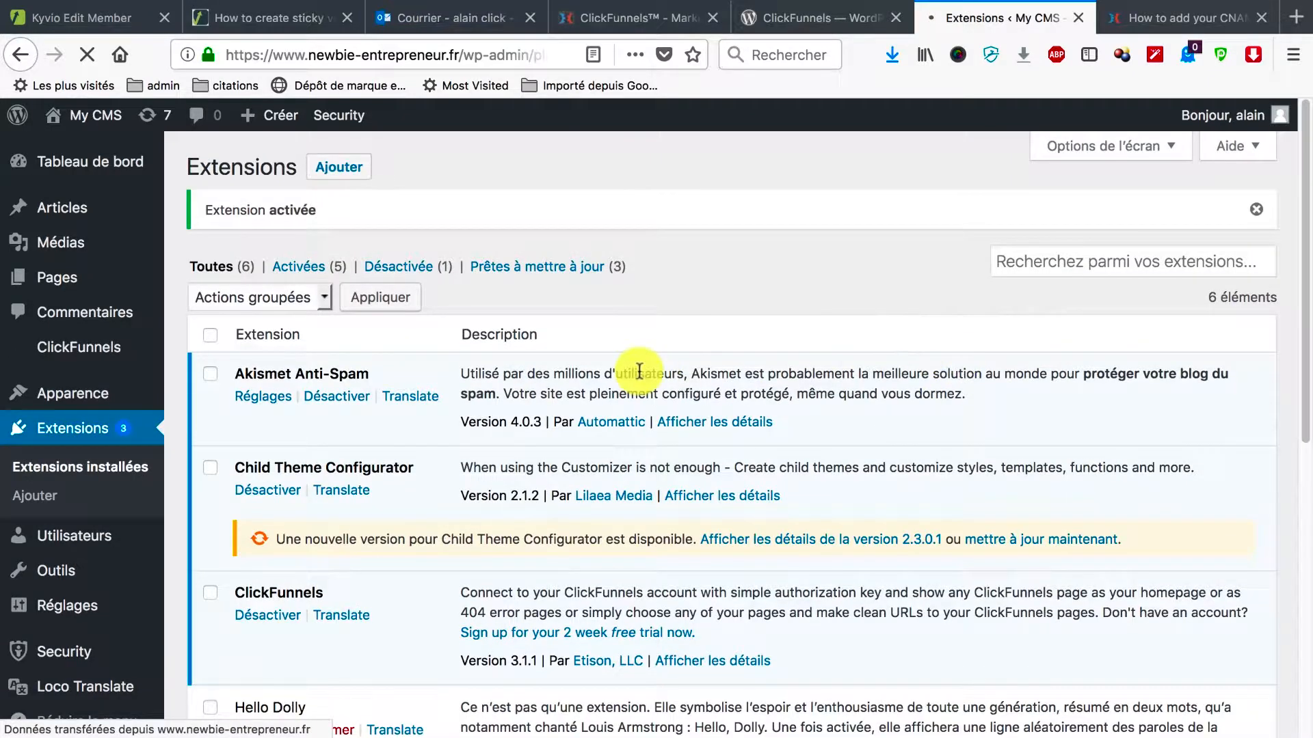
In ClickFunnels > Settings, enter the account e-mail in the API Connection's Account Email field.
{"action": "left_click", "coordinate": [98, 350]}
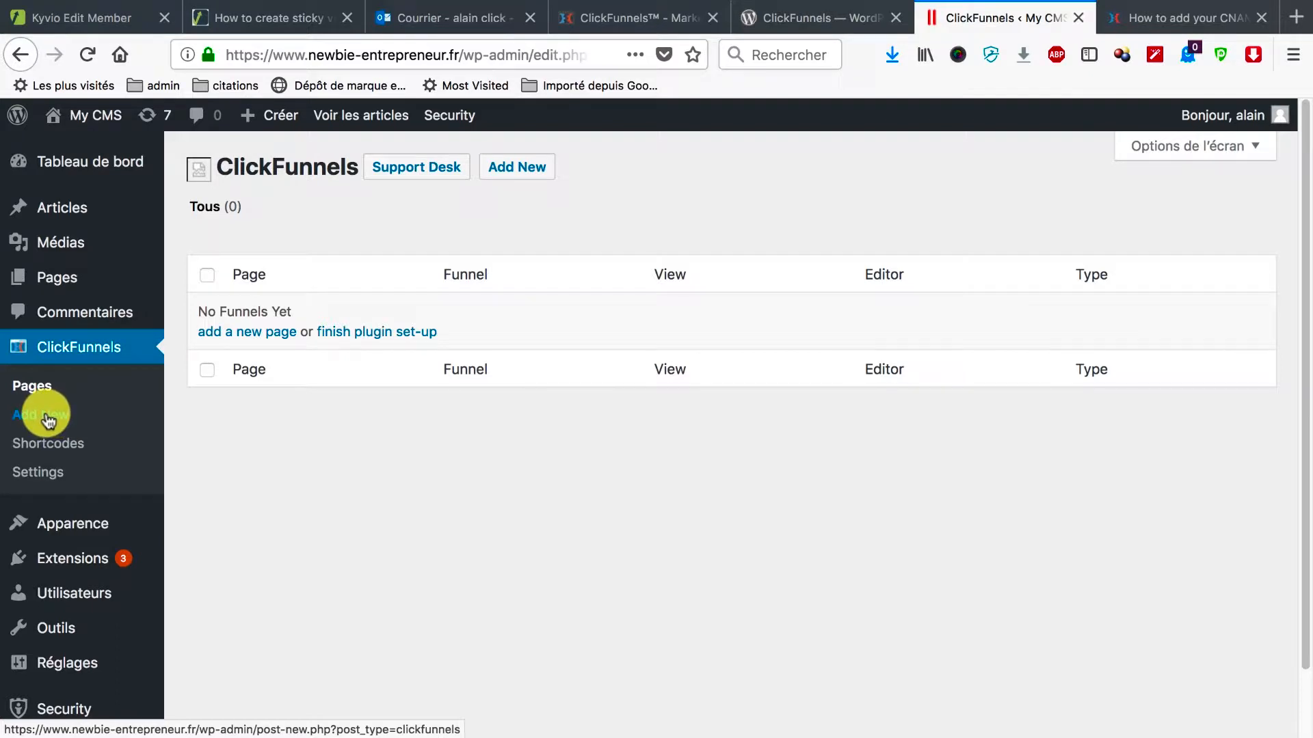
{"action": "left_click", "coordinate": [46, 477]}
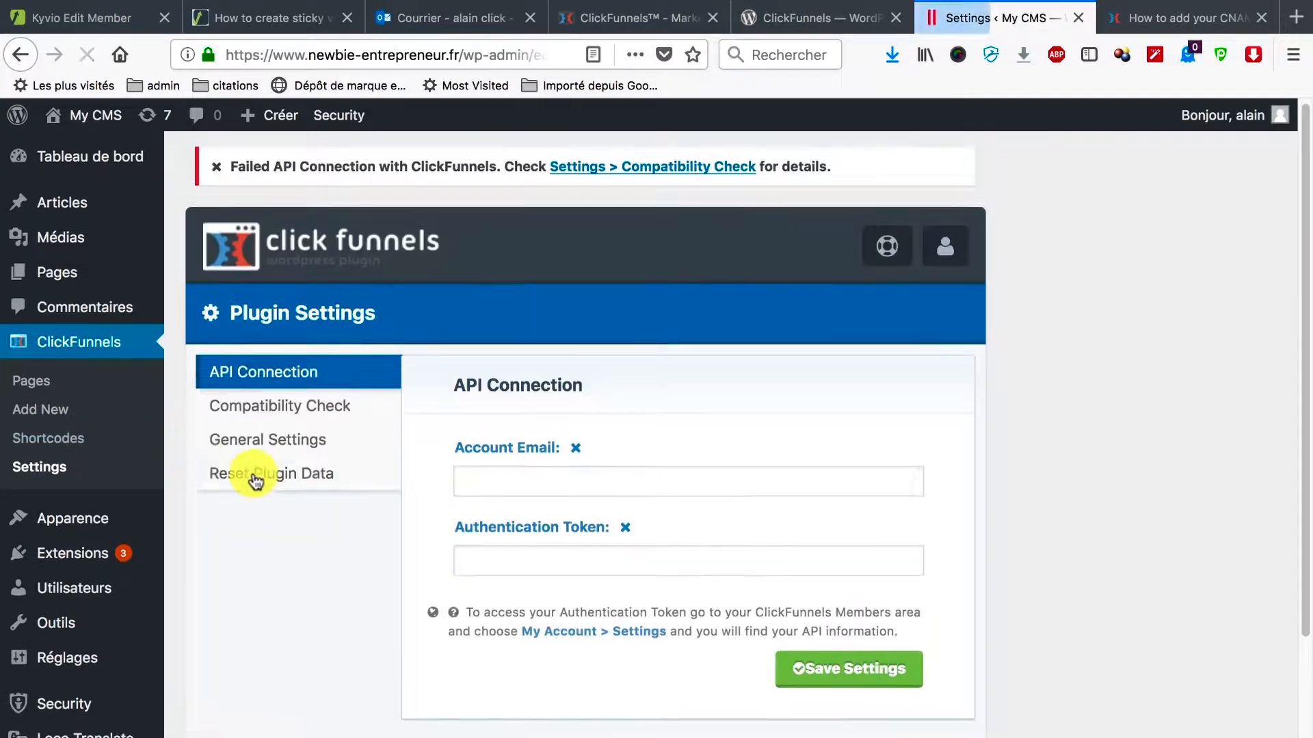
{"action": "scroll", "coordinate": [252, 479], "scroll_direction": "down", "scroll_amount": 2}
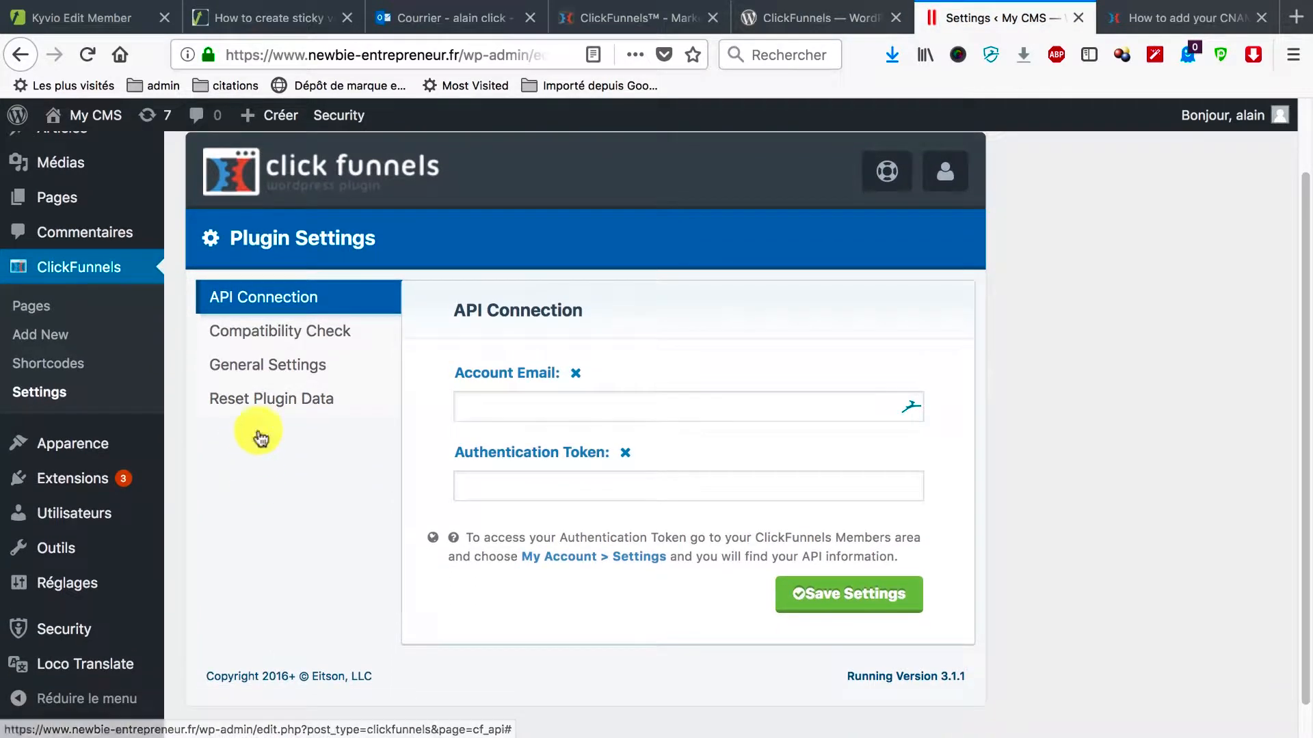
{"action": "left_click", "coordinate": [655, 406]}
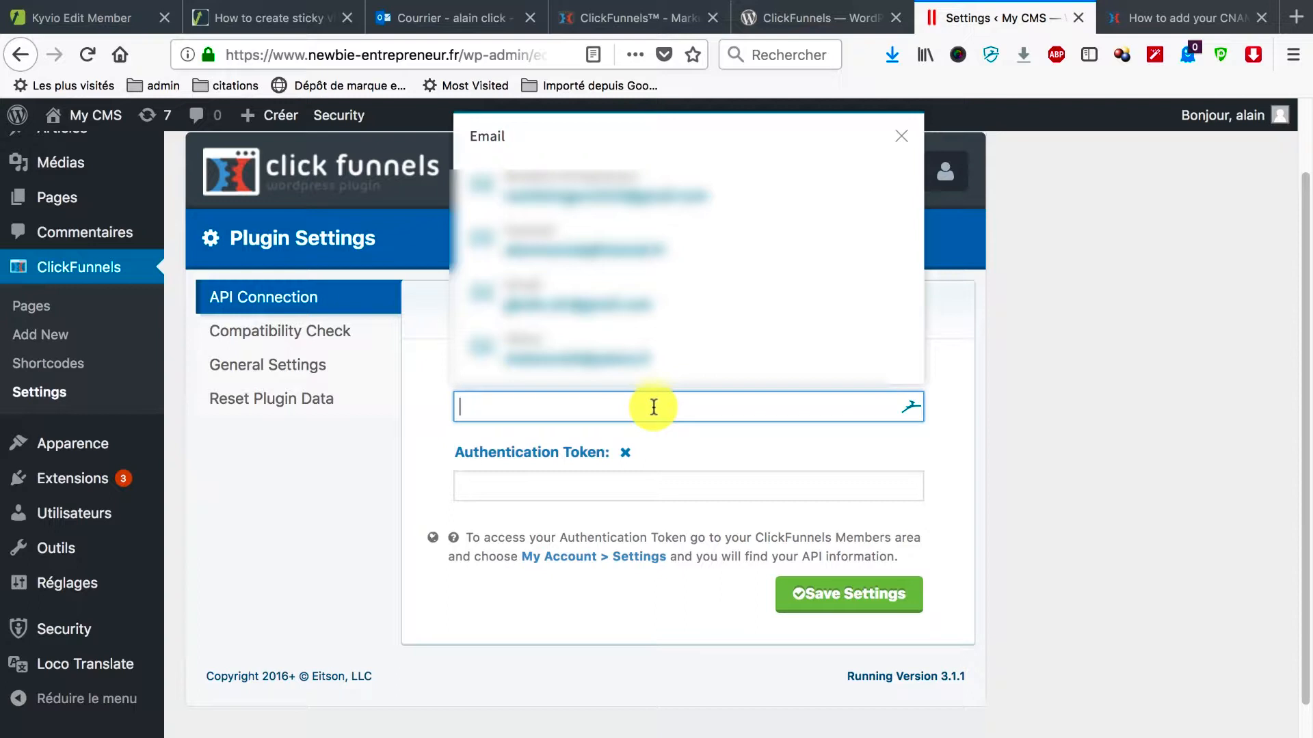
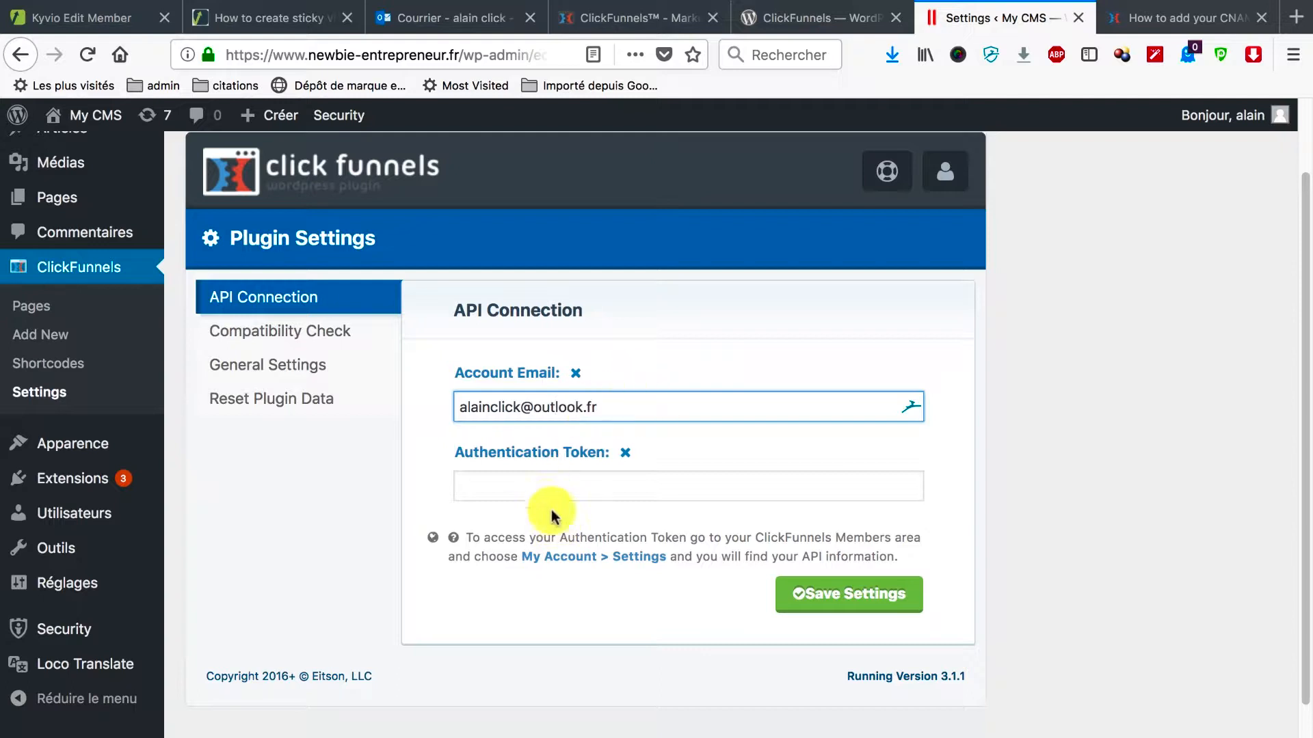
{"action": "left_click", "coordinate": [574, 493]}
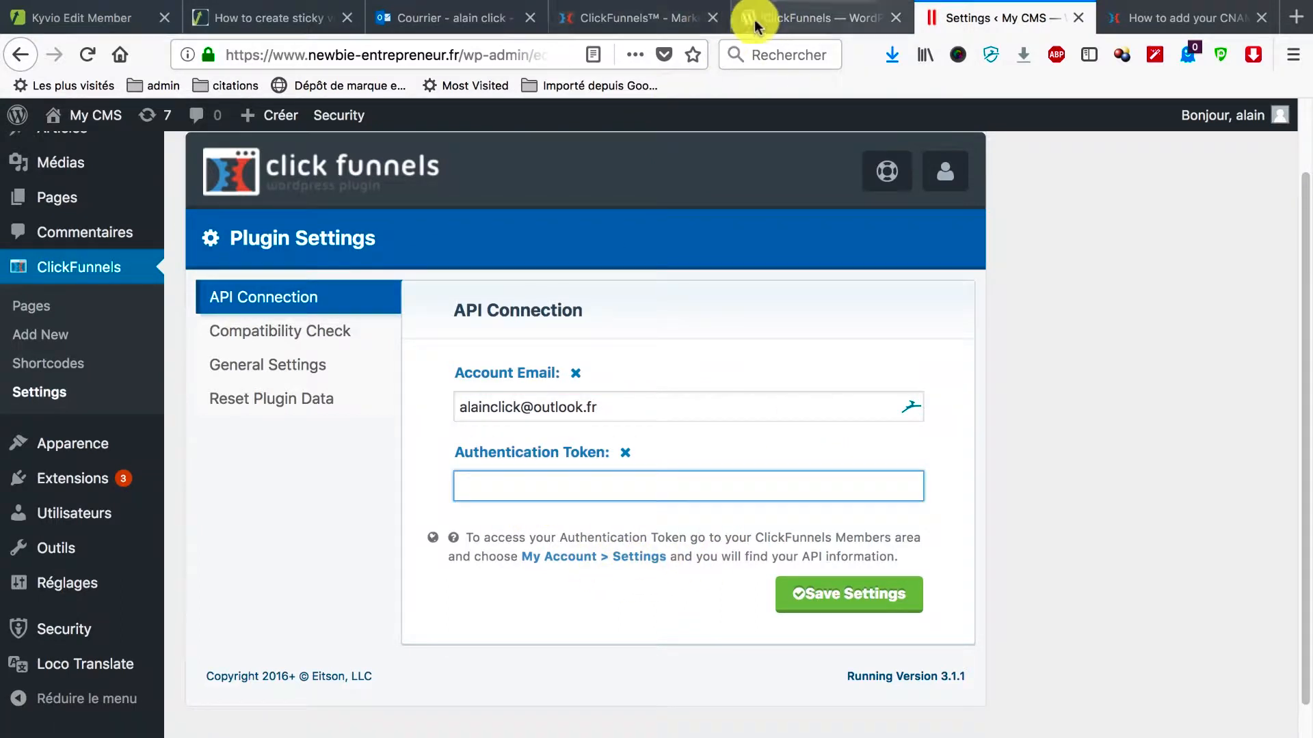
In ClickFunnels Account Details, expand the Wordpress API entry to reveal the API key.
{"action": "left_click", "coordinate": [895, 17]}
{"action": "left_click", "coordinate": [567, 18]}
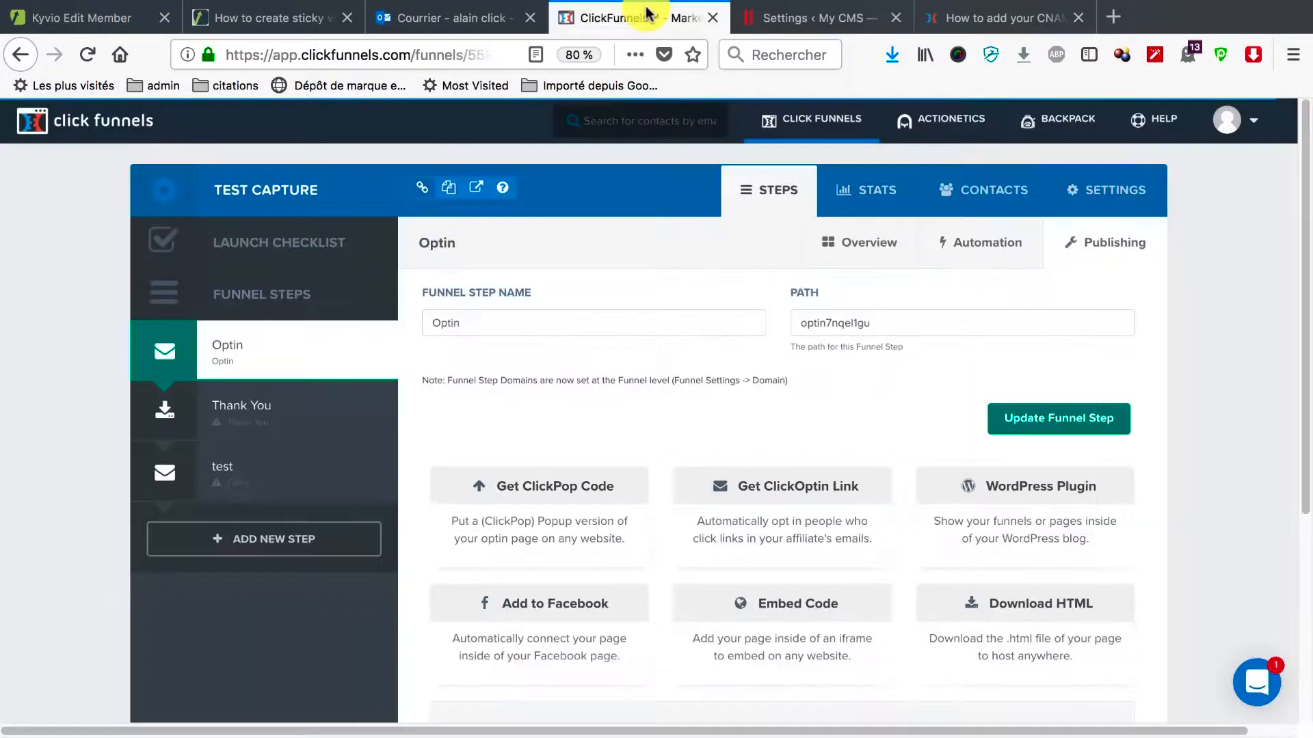
{"action": "left_click", "coordinate": [1253, 122]}
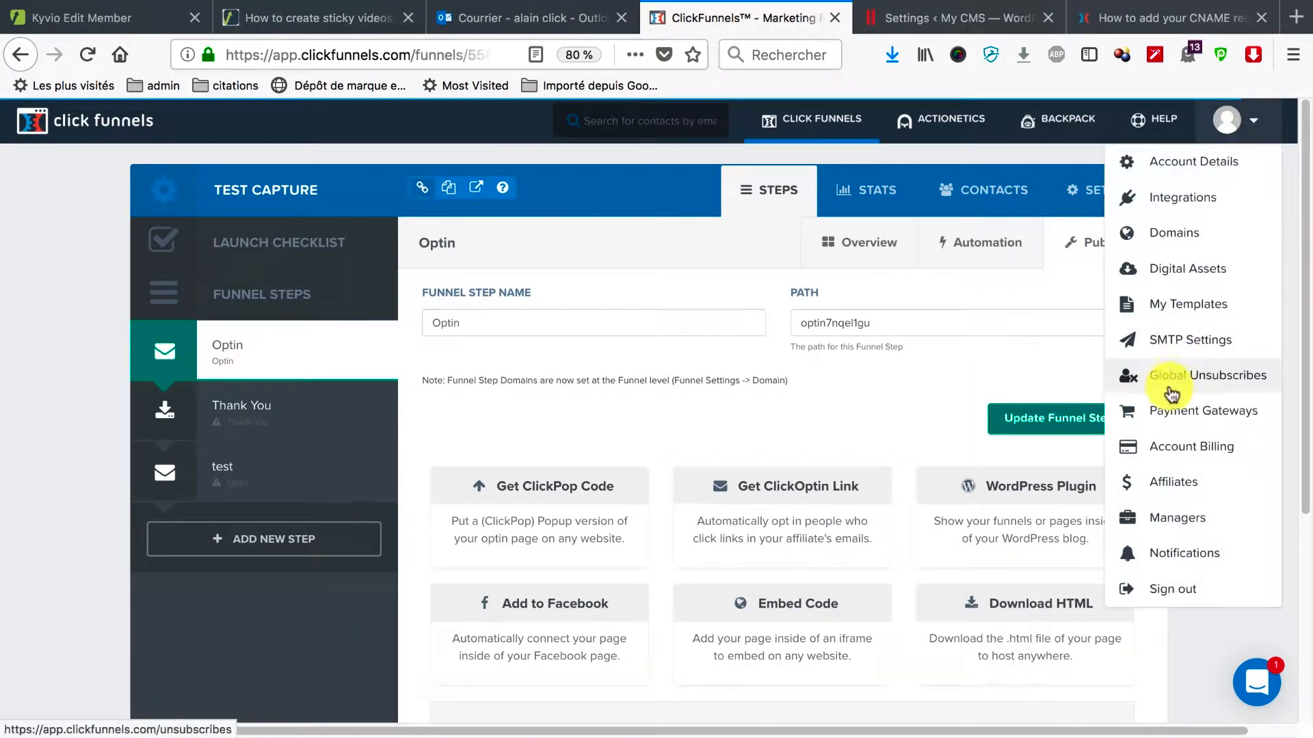
{"action": "left_click", "coordinate": [1155, 162]}
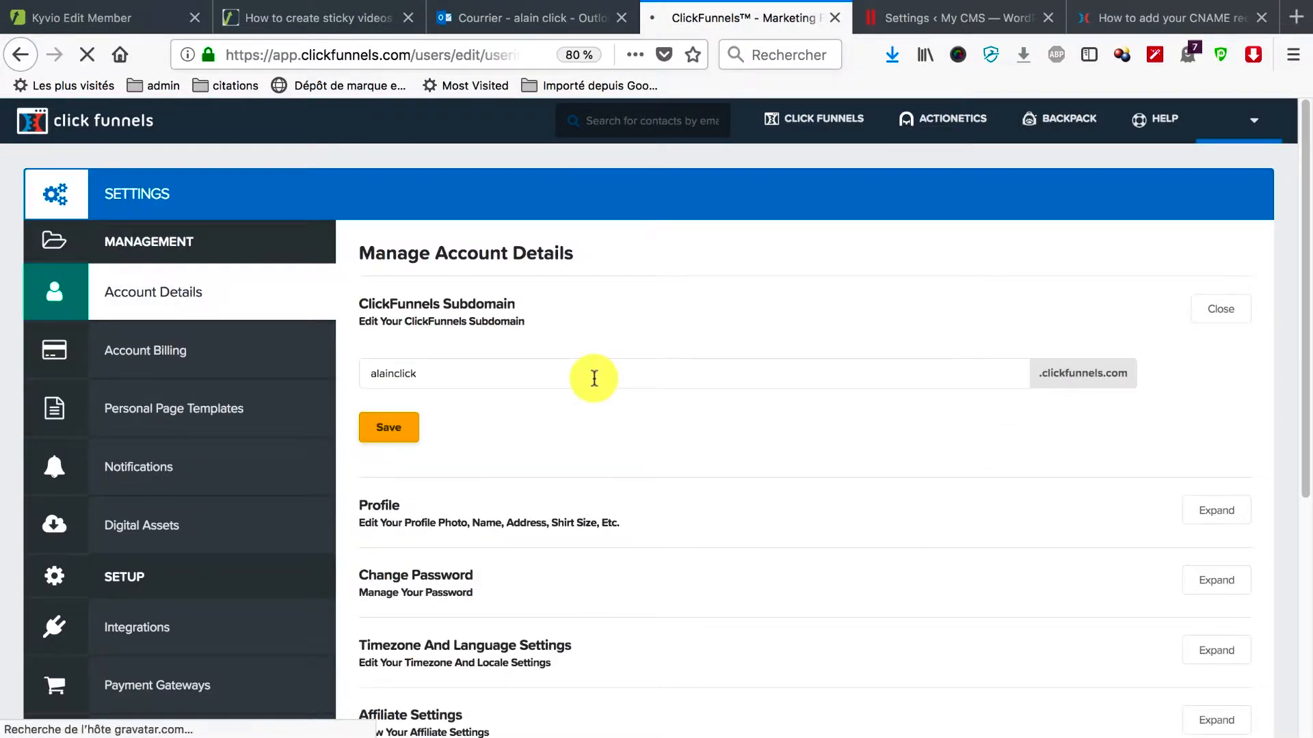
{"action": "scroll", "coordinate": [593, 379], "scroll_direction": "down", "scroll_amount": 5}
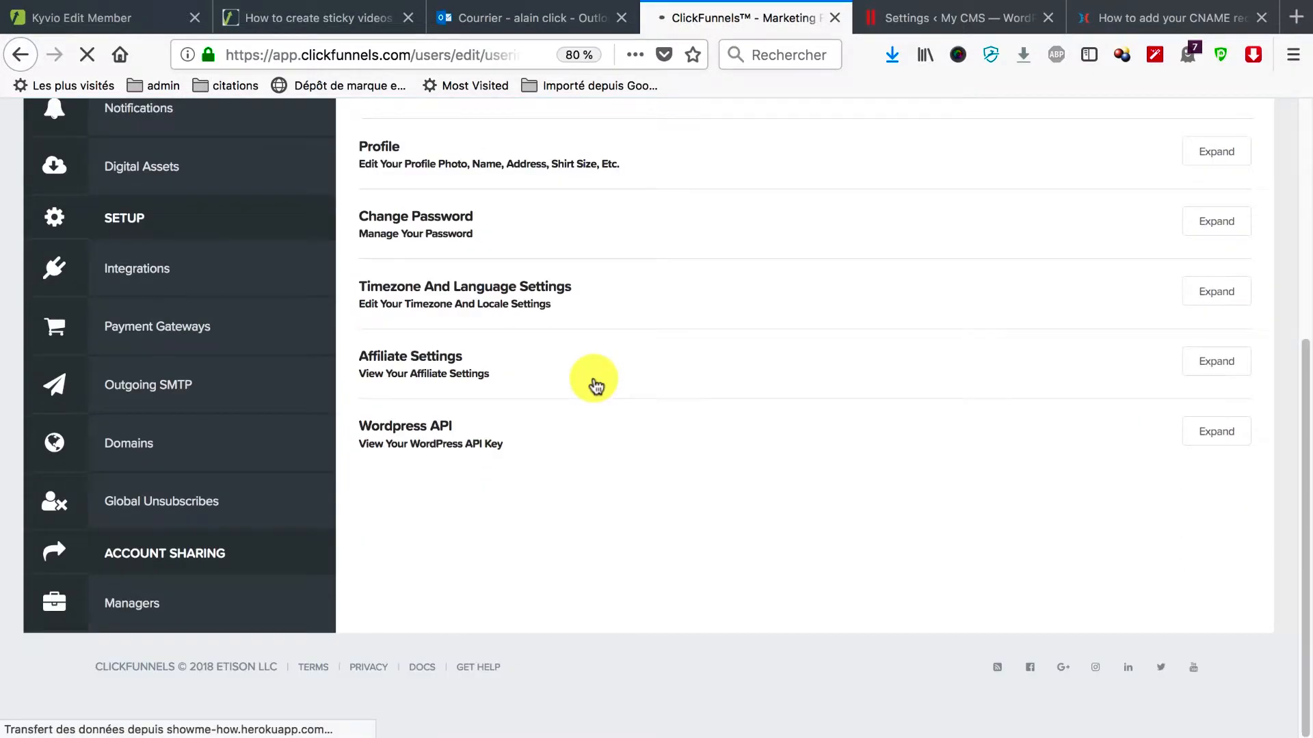
{"action": "left_click", "coordinate": [1210, 436]}
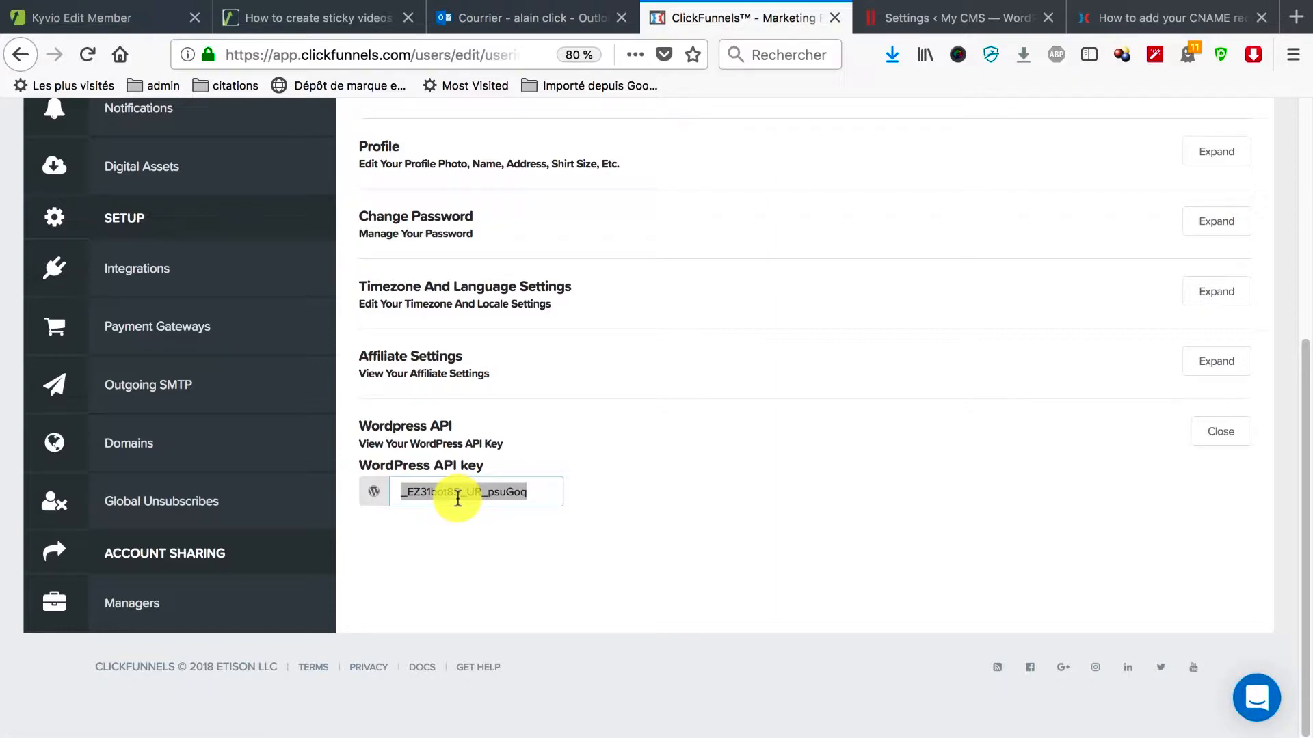
{"action": "left_click", "coordinate": [527, 19]}
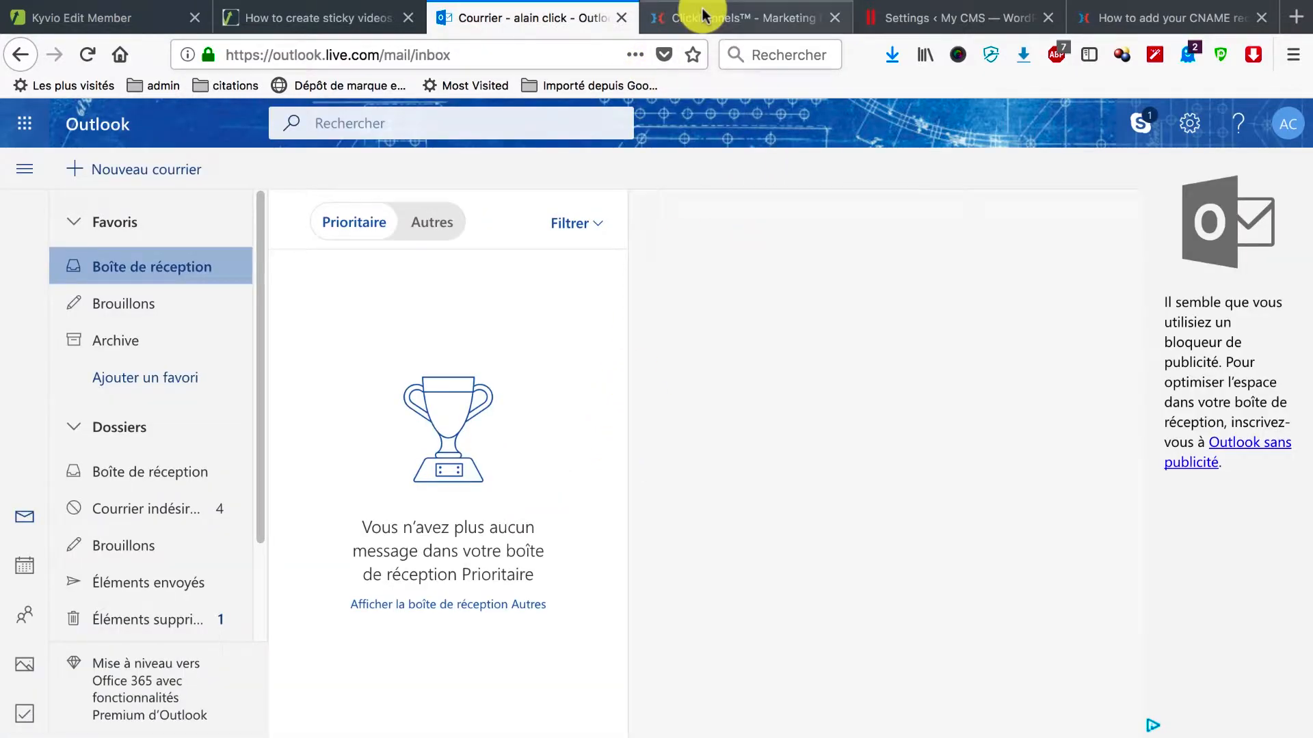
Enter the authentication token in the plugin settings, save, and open the compatibility check details.
{"action": "left_click", "coordinate": [730, 23]}
{"action": "left_click", "coordinate": [882, 17]}
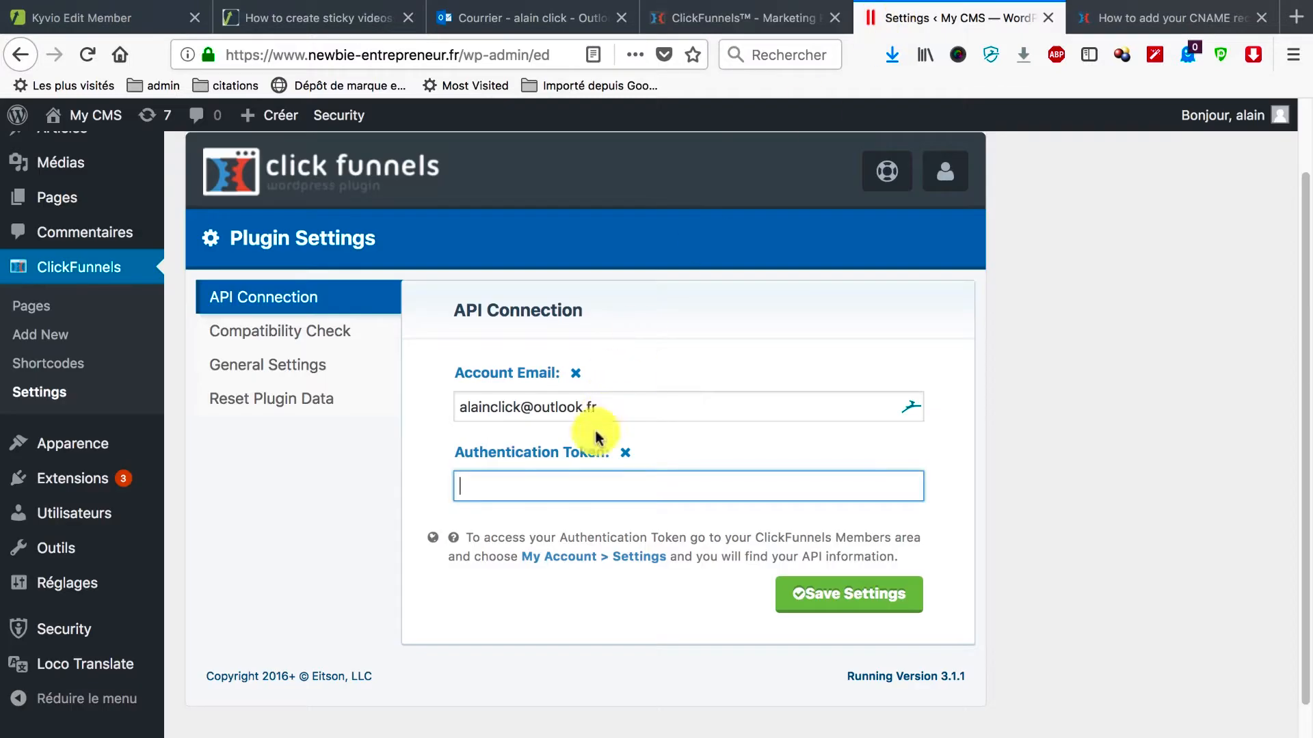
{"action": "left_click", "coordinate": [553, 488]}
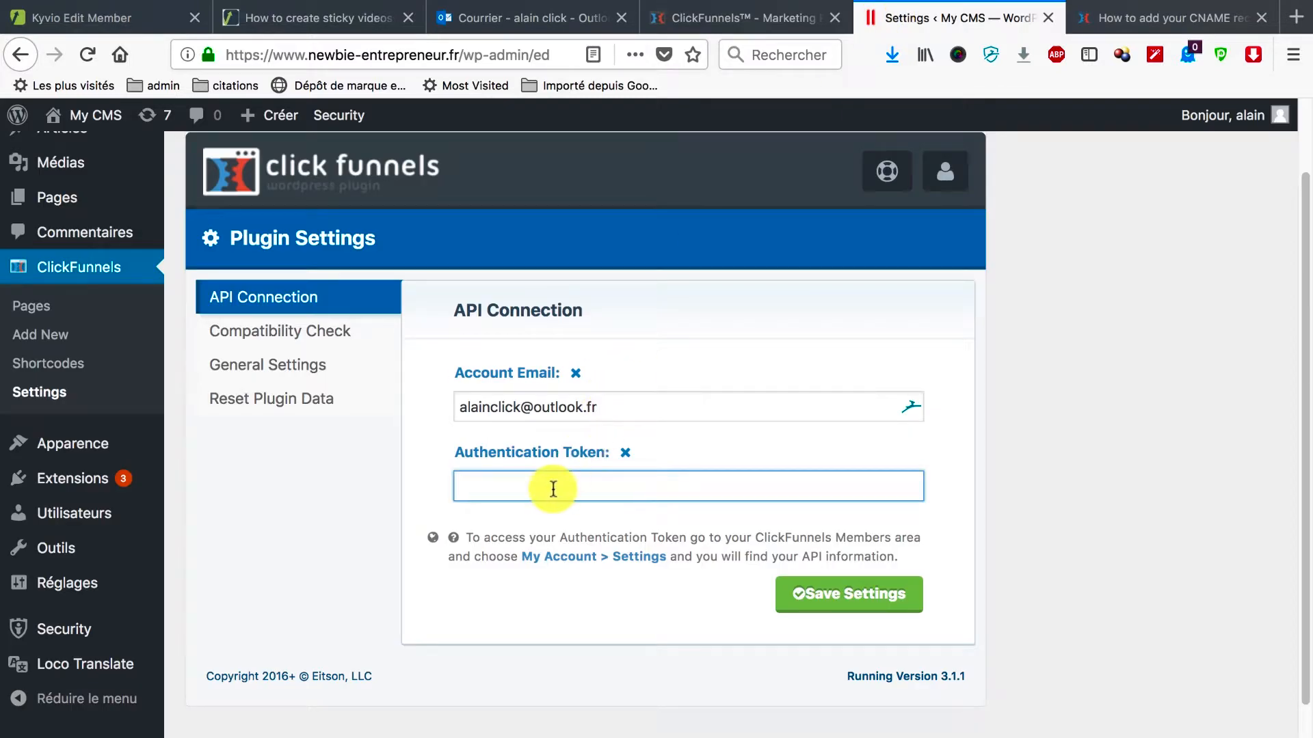
{"action": "left_click", "coordinate": [846, 601]}
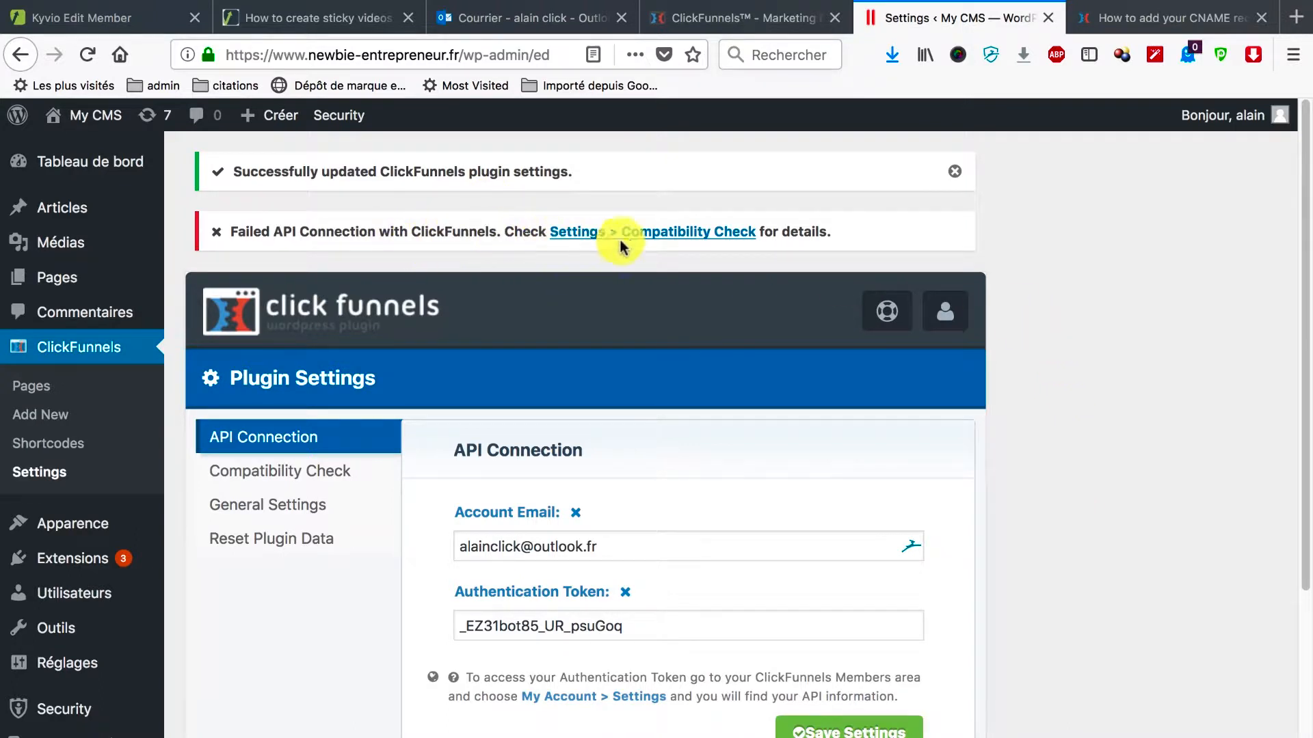
{"action": "left_click", "coordinate": [680, 239]}
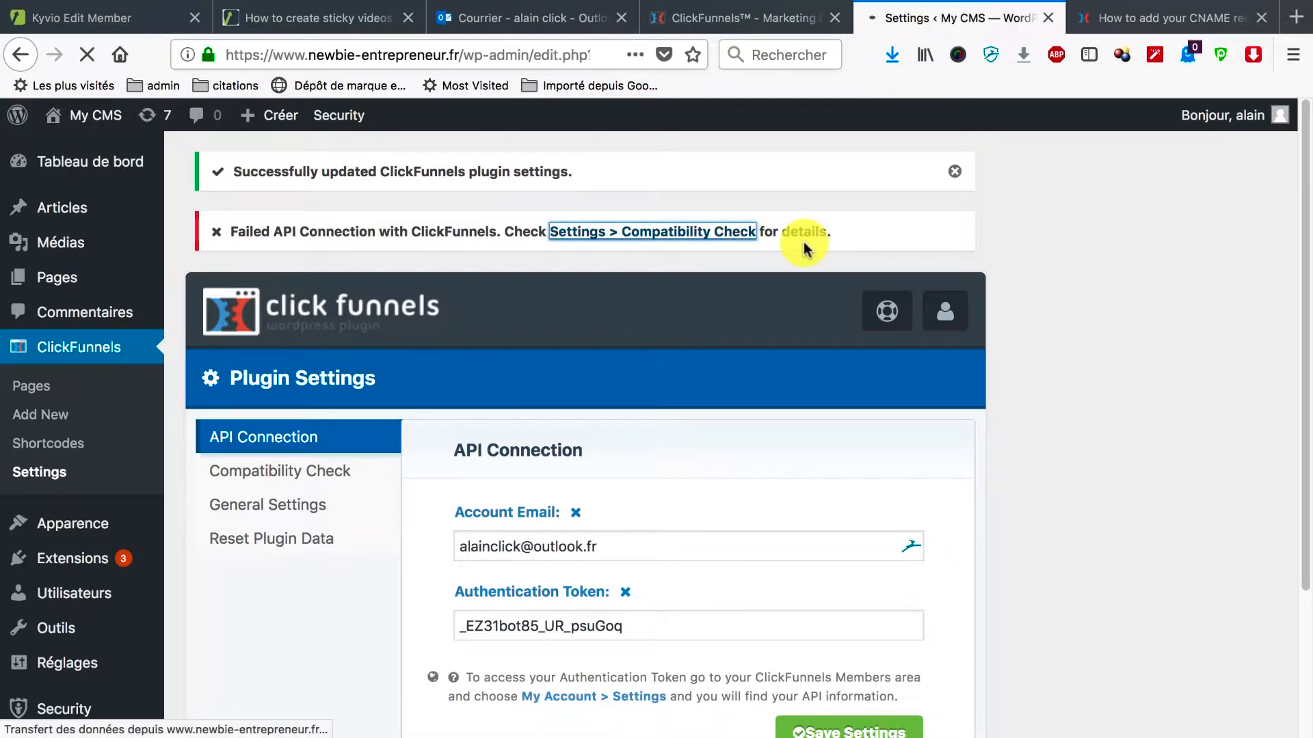
Look over the ClickFunnels page creation form, then return to the WordPress dashboard.
{"action": "scroll", "coordinate": [346, 527], "scroll_direction": "down", "scroll_amount": 2}
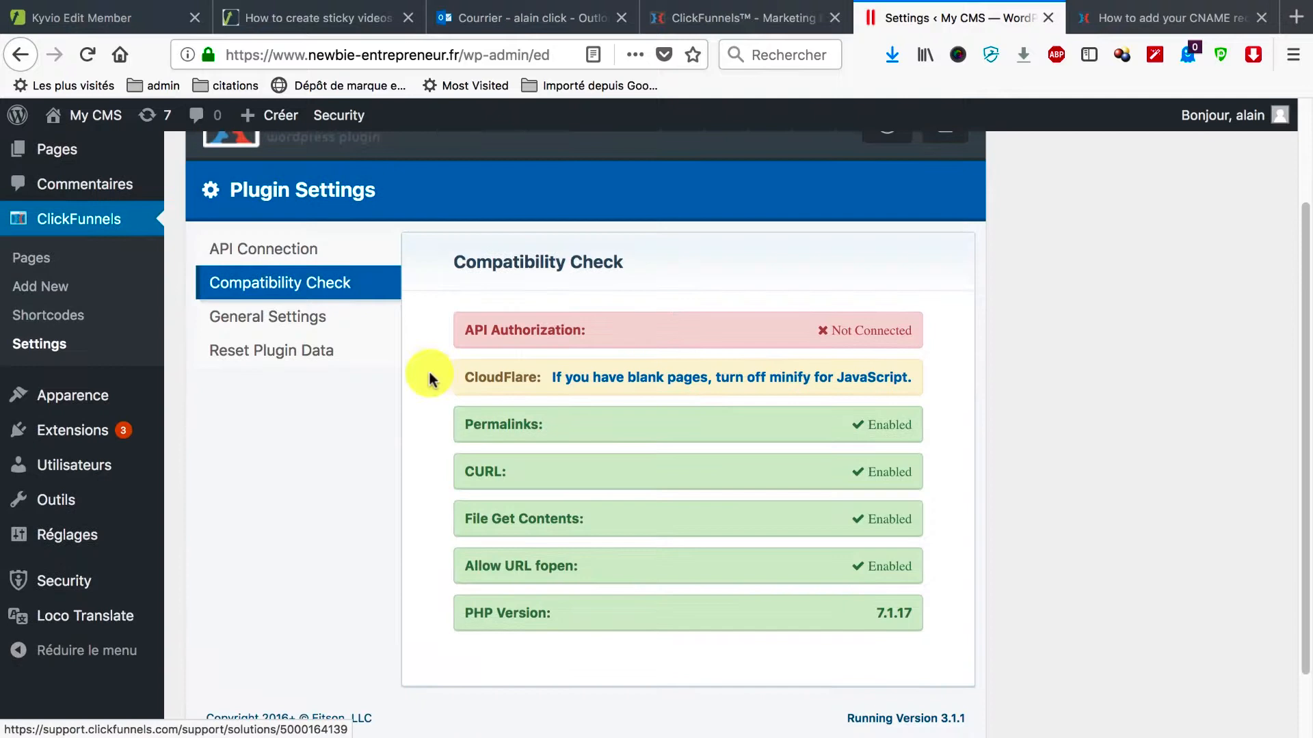
{"action": "scroll", "coordinate": [429, 376], "scroll_direction": "up", "scroll_amount": 2}
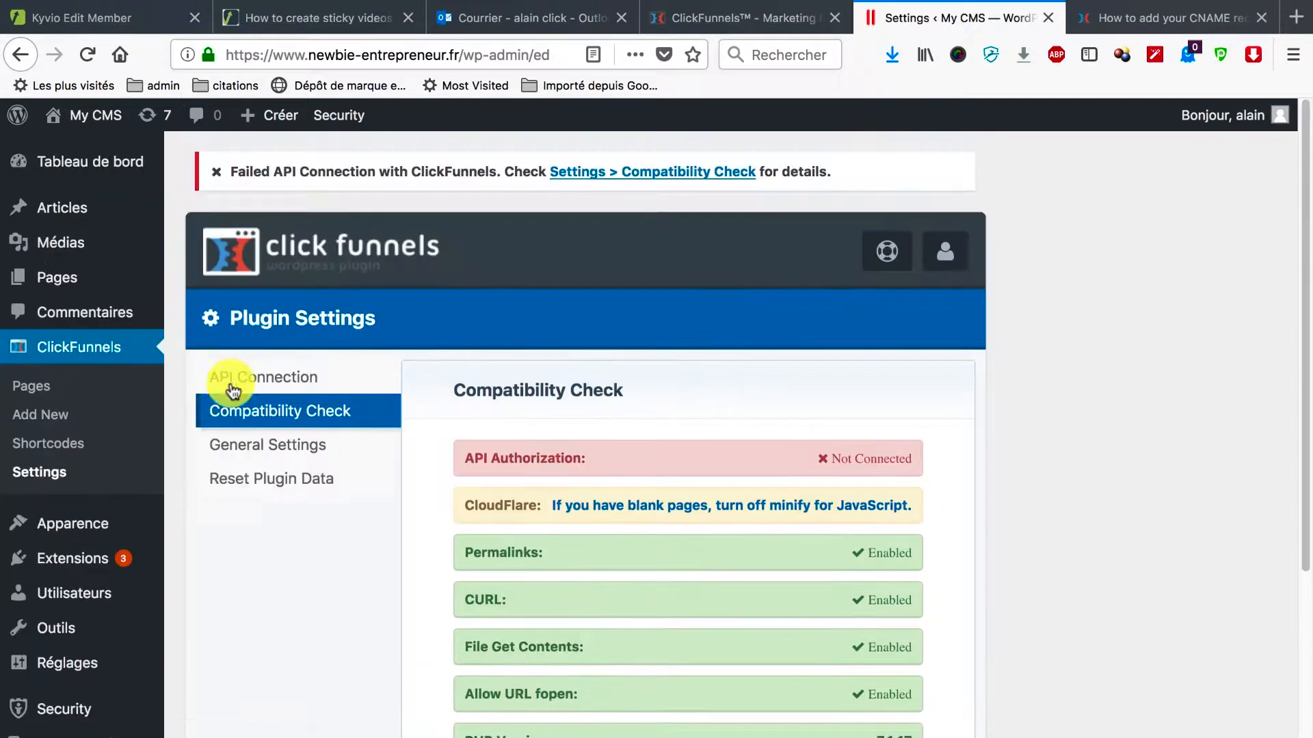
{"action": "left_click", "coordinate": [96, 388]}
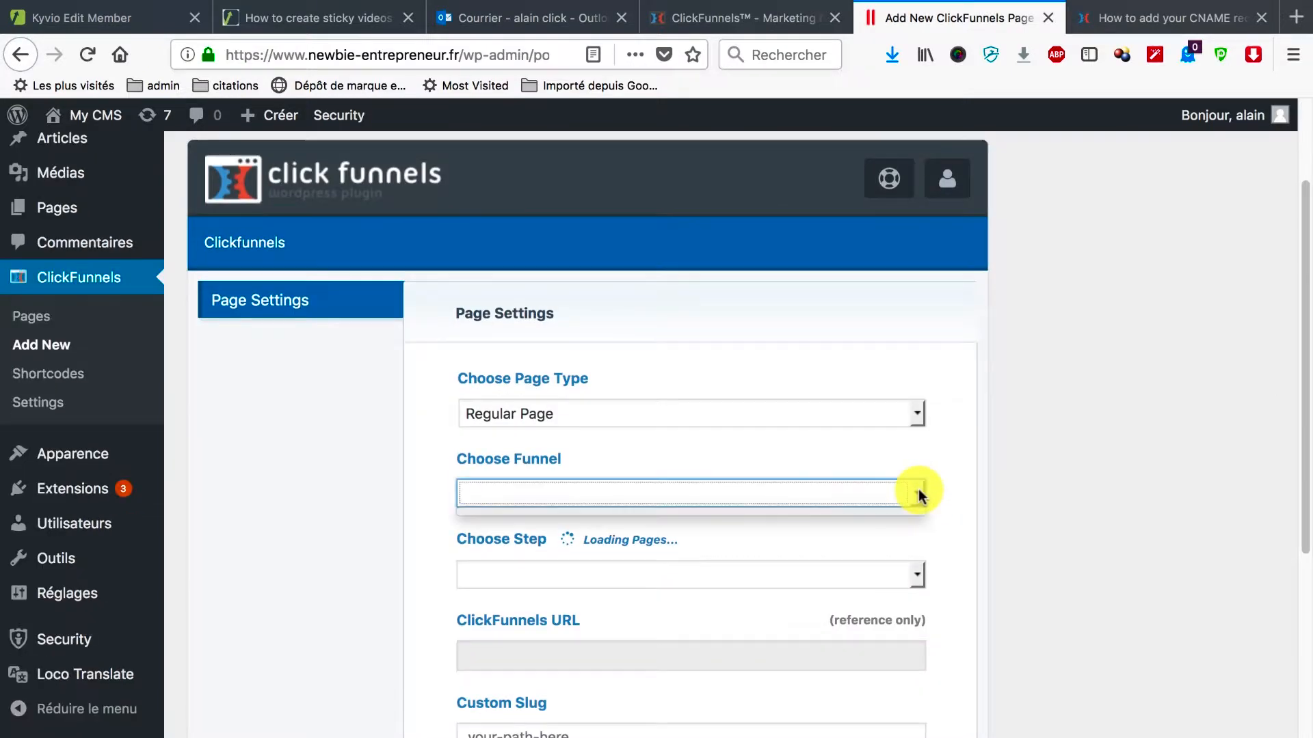
{"action": "scroll", "coordinate": [933, 478], "scroll_direction": "down", "scroll_amount": 4}
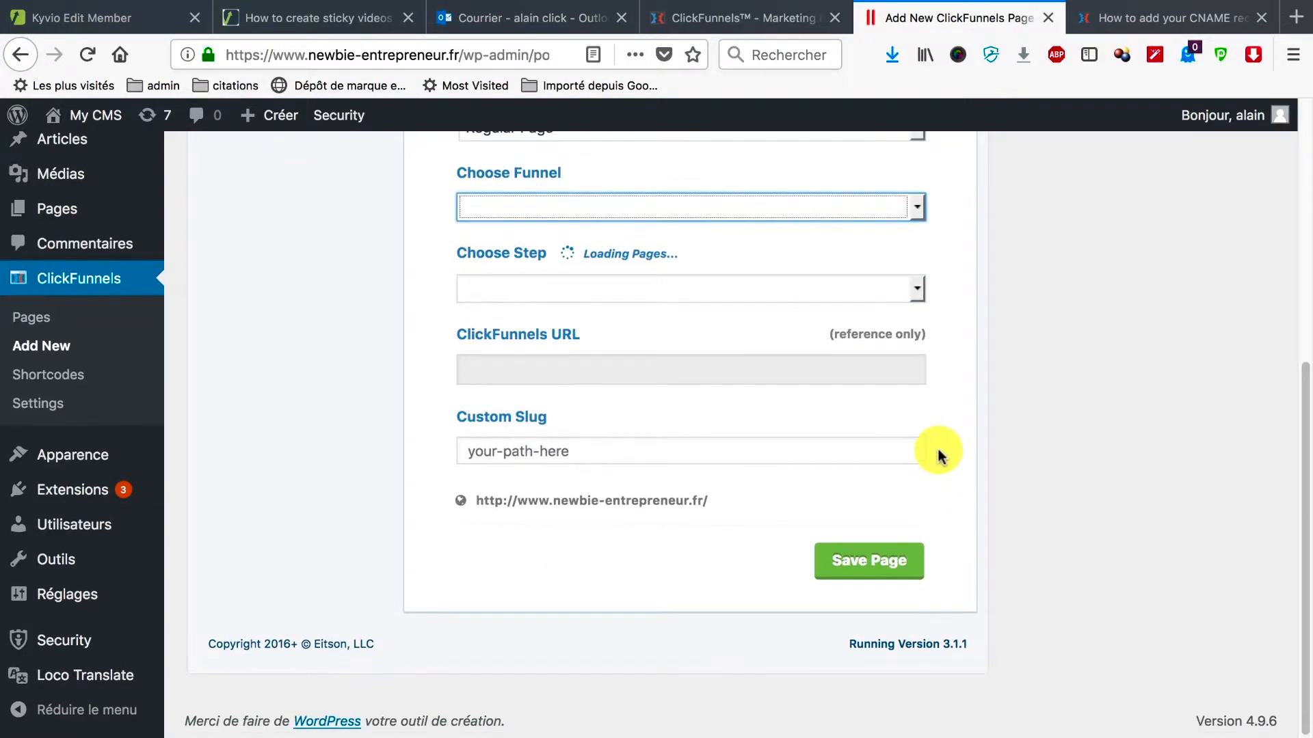
{"action": "scroll", "coordinate": [937, 445], "scroll_direction": "up", "scroll_amount": 5}
{"action": "scroll", "coordinate": [82, 602], "scroll_direction": "down", "scroll_amount": 2}
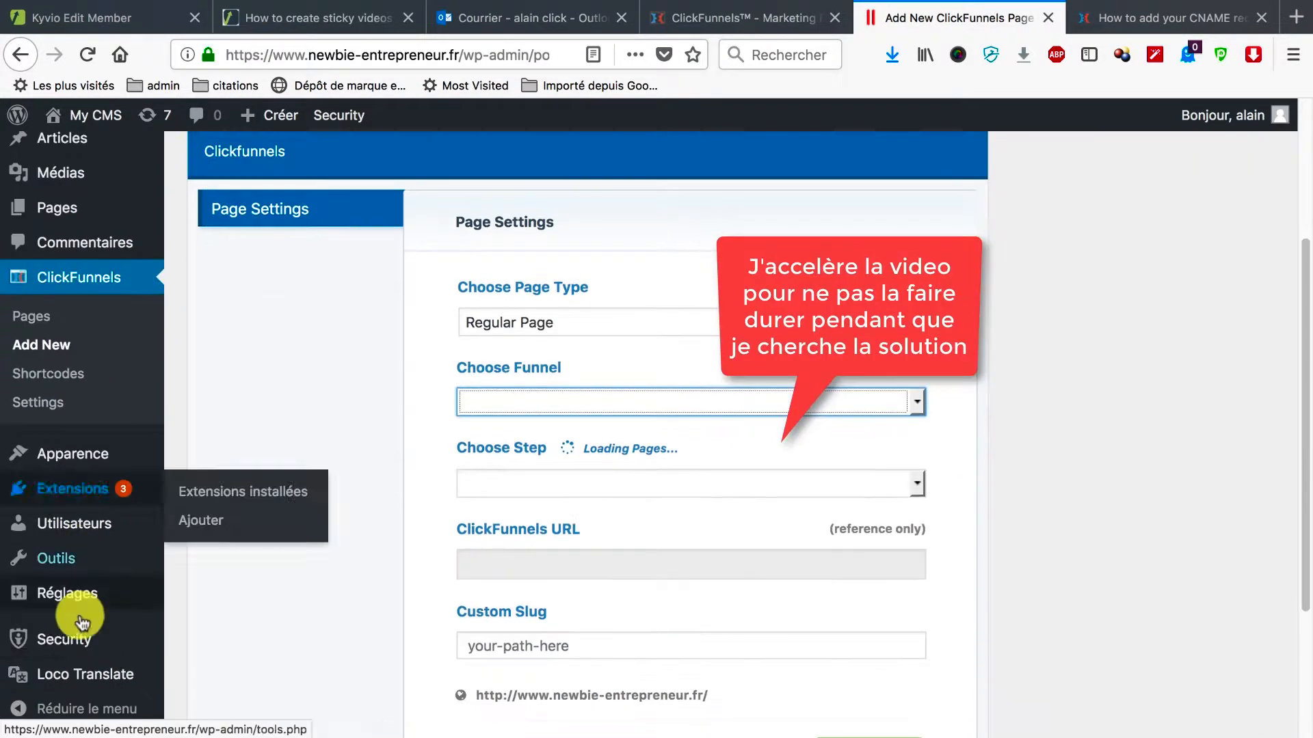
{"action": "scroll", "coordinate": [88, 167], "scroll_direction": "up", "scroll_amount": 2}
{"action": "left_click", "coordinate": [89, 164]}
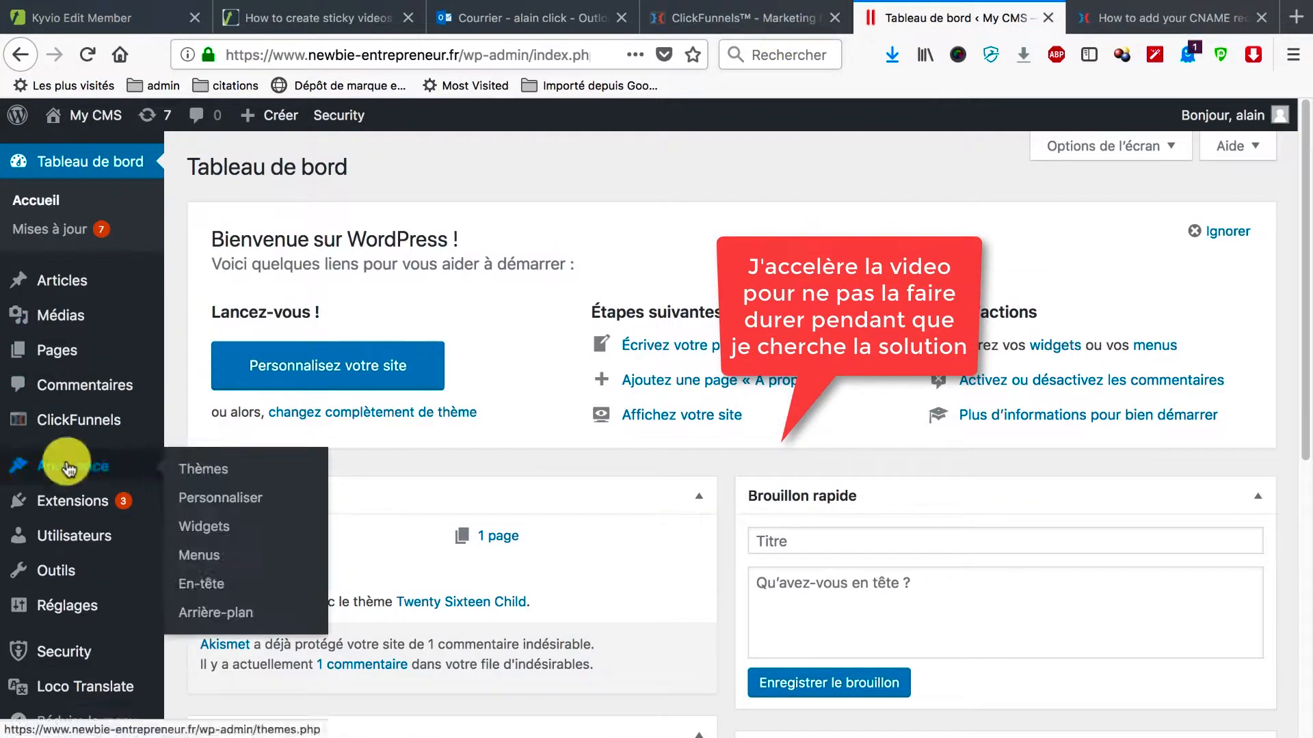
Save the API connection settings again and review the compatibility results and CloudFlare help.
{"action": "left_click", "coordinate": [82, 416]}
{"action": "scroll", "coordinate": [653, 643], "scroll_direction": "down", "scroll_amount": 2}
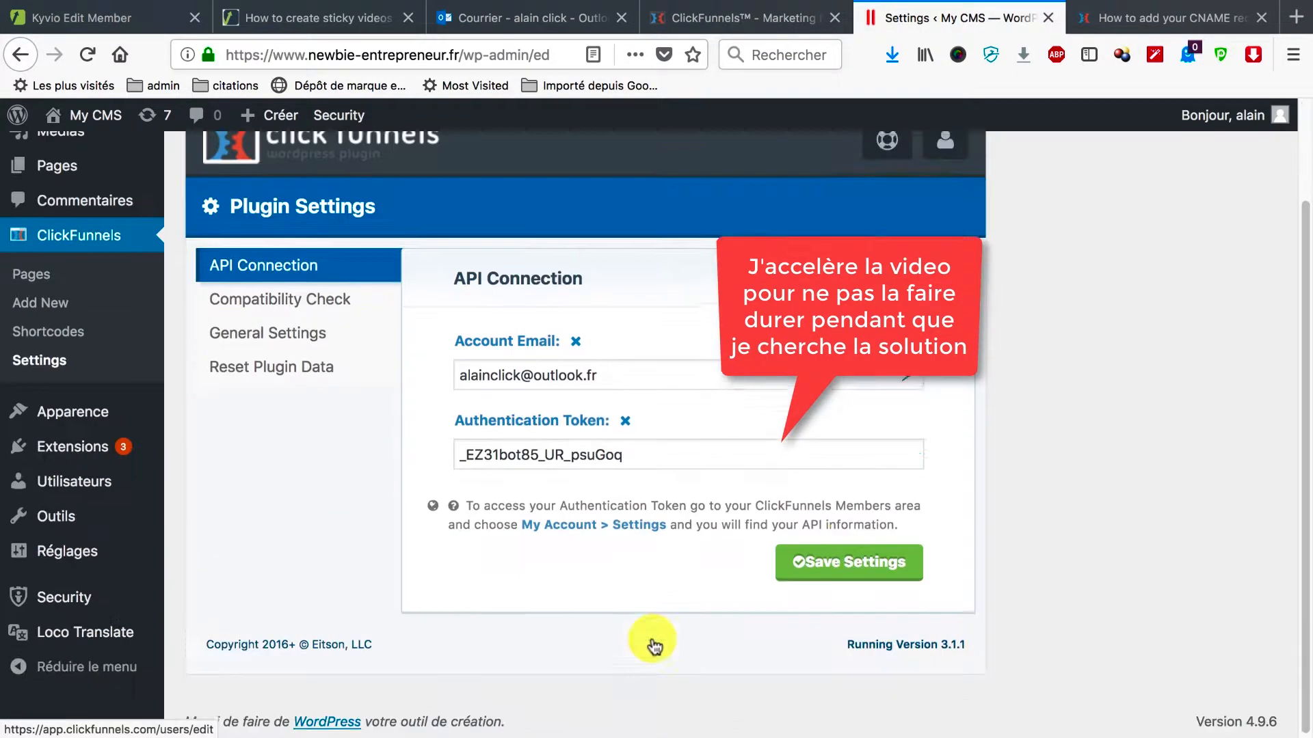
{"action": "left_click", "coordinate": [833, 572]}
{"action": "left_click", "coordinate": [322, 466]}
{"action": "scroll", "coordinate": [401, 572], "scroll_direction": "down", "scroll_amount": 3}
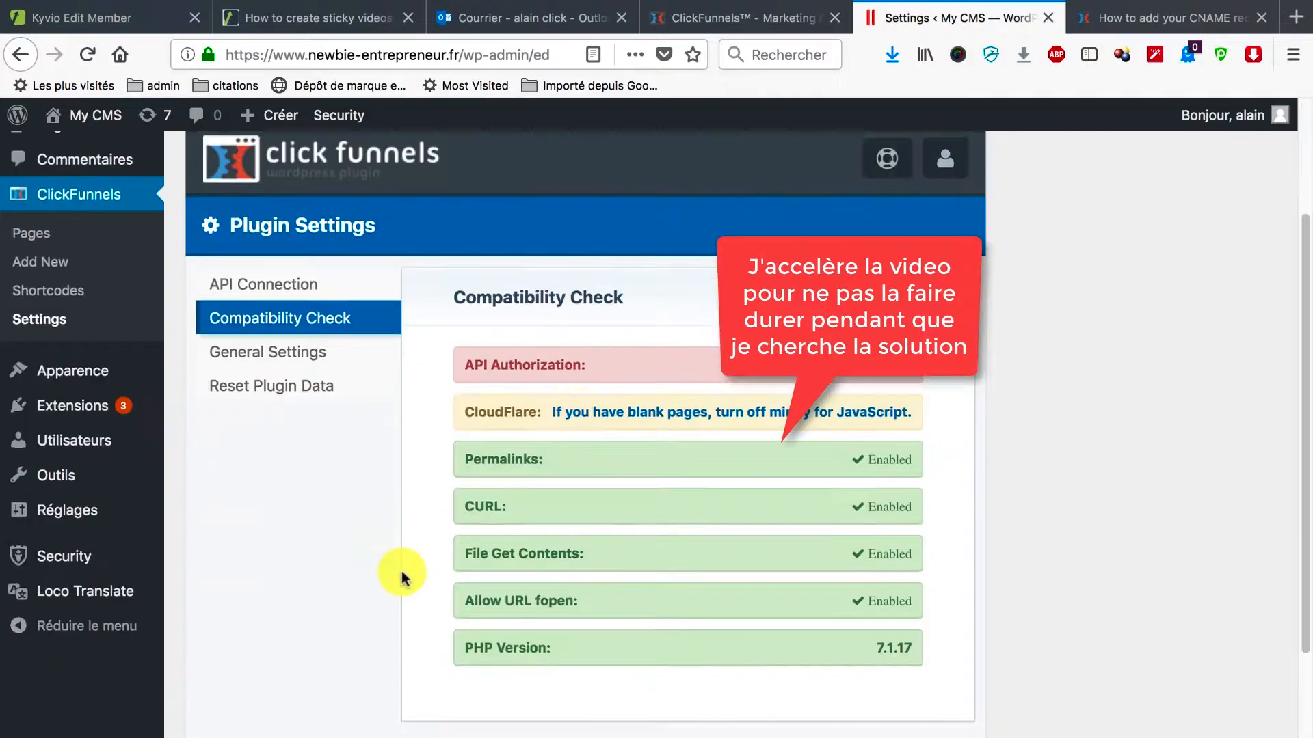
{"action": "left_click", "coordinate": [629, 411]}
{"action": "left_click", "coordinate": [829, 18]}
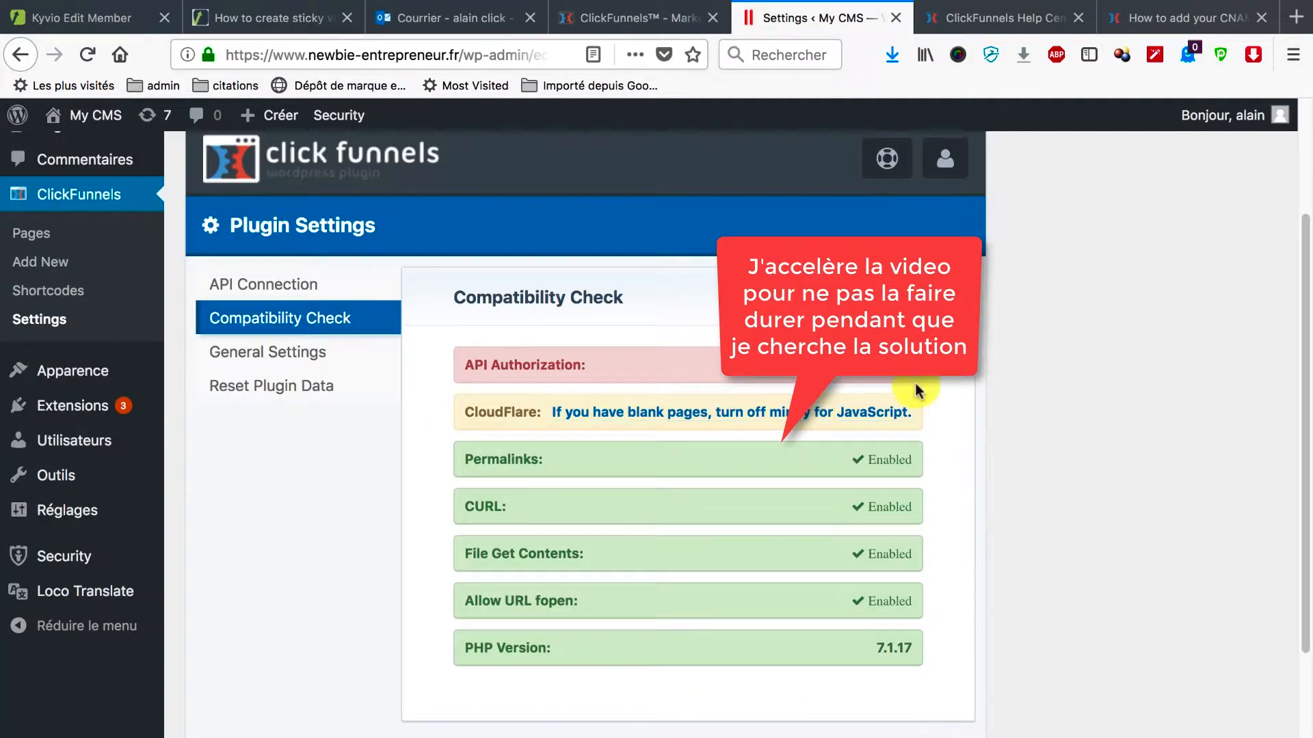
Search the Help Center with the CloudFlare warning text and open the blank-pages fix article.
{"action": "left_click", "coordinate": [905, 416]}
{"action": "type", "text": "If you have blank pages, turn off minify for JavaScript."}
{"action": "key", "text": "Return"}
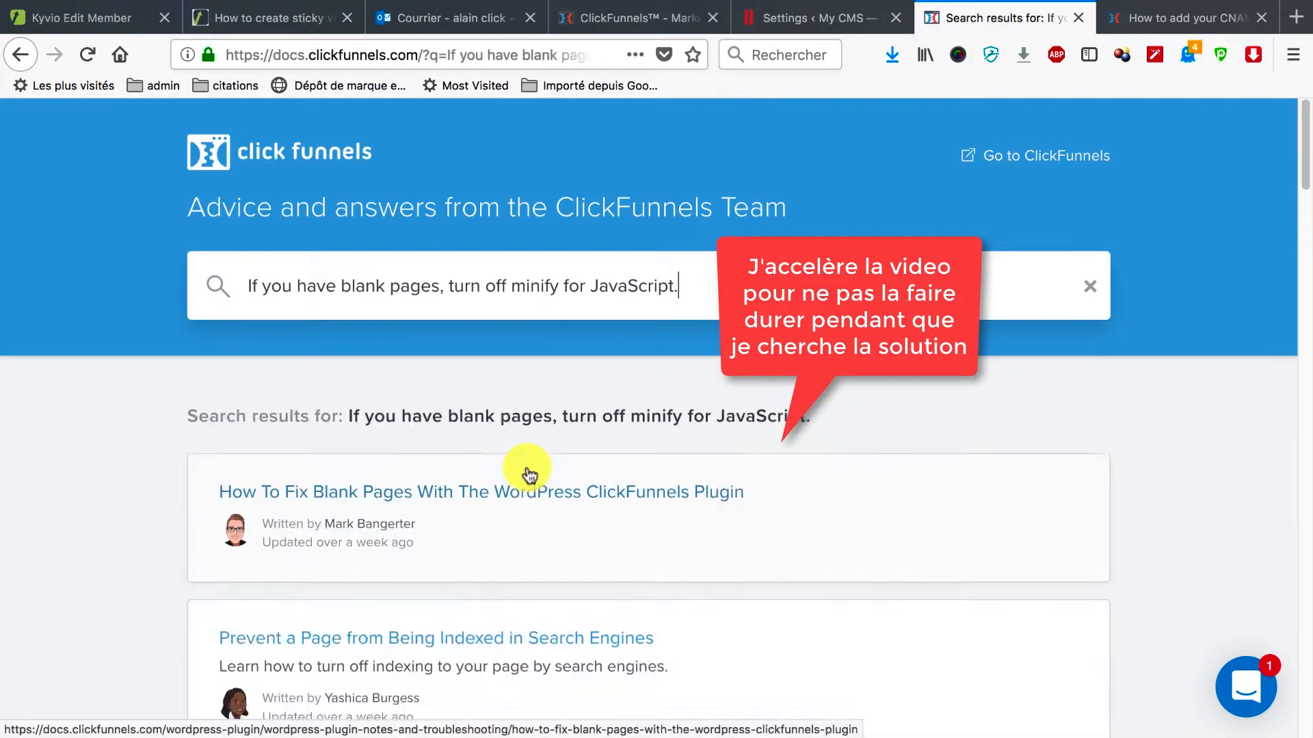
{"action": "scroll", "coordinate": [530, 472], "scroll_direction": "down", "scroll_amount": 2}
{"action": "left_click", "coordinate": [534, 363]}
Read the Auto Minify and Rocket Loader advice, recheck the CloudFlare warning, and start a new tab.
{"action": "scroll", "coordinate": [532, 361], "scroll_direction": "down", "scroll_amount": 10}
{"action": "scroll", "coordinate": [533, 361], "scroll_direction": "down", "scroll_amount": 6}
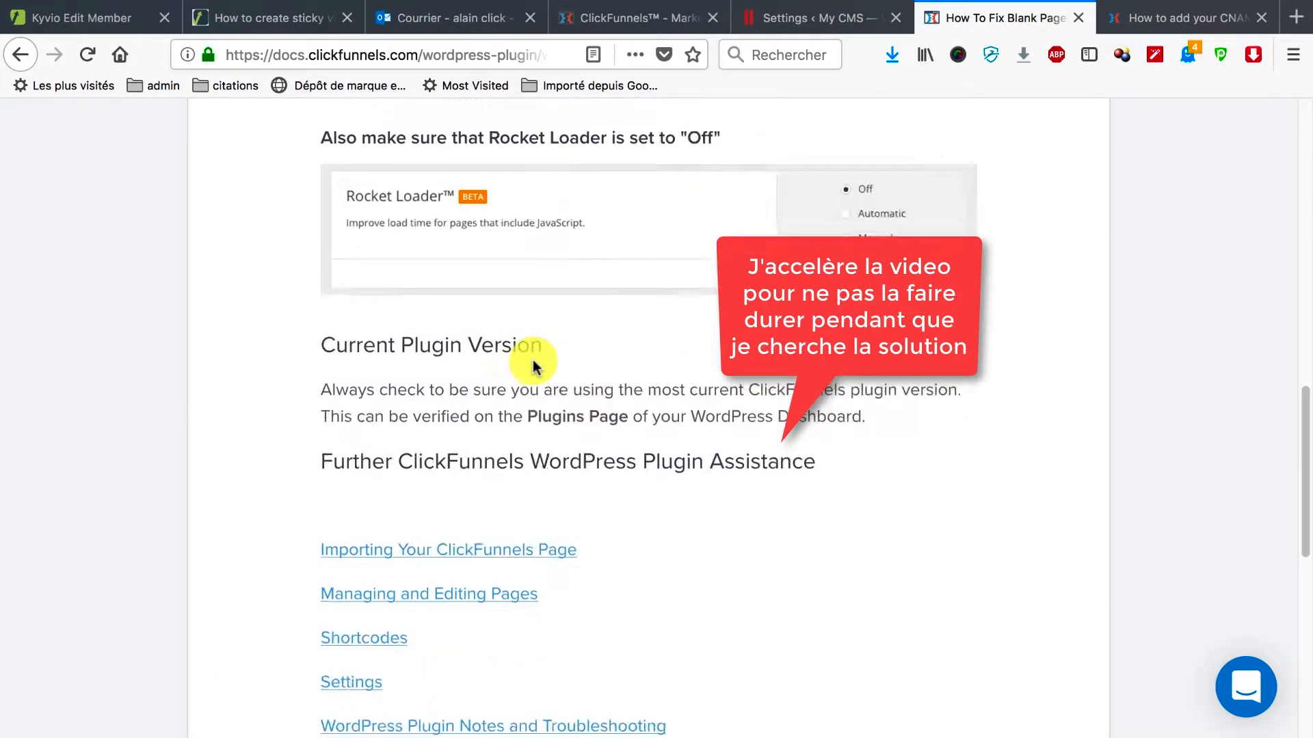
{"action": "scroll", "coordinate": [533, 361], "scroll_direction": "up", "scroll_amount": 6}
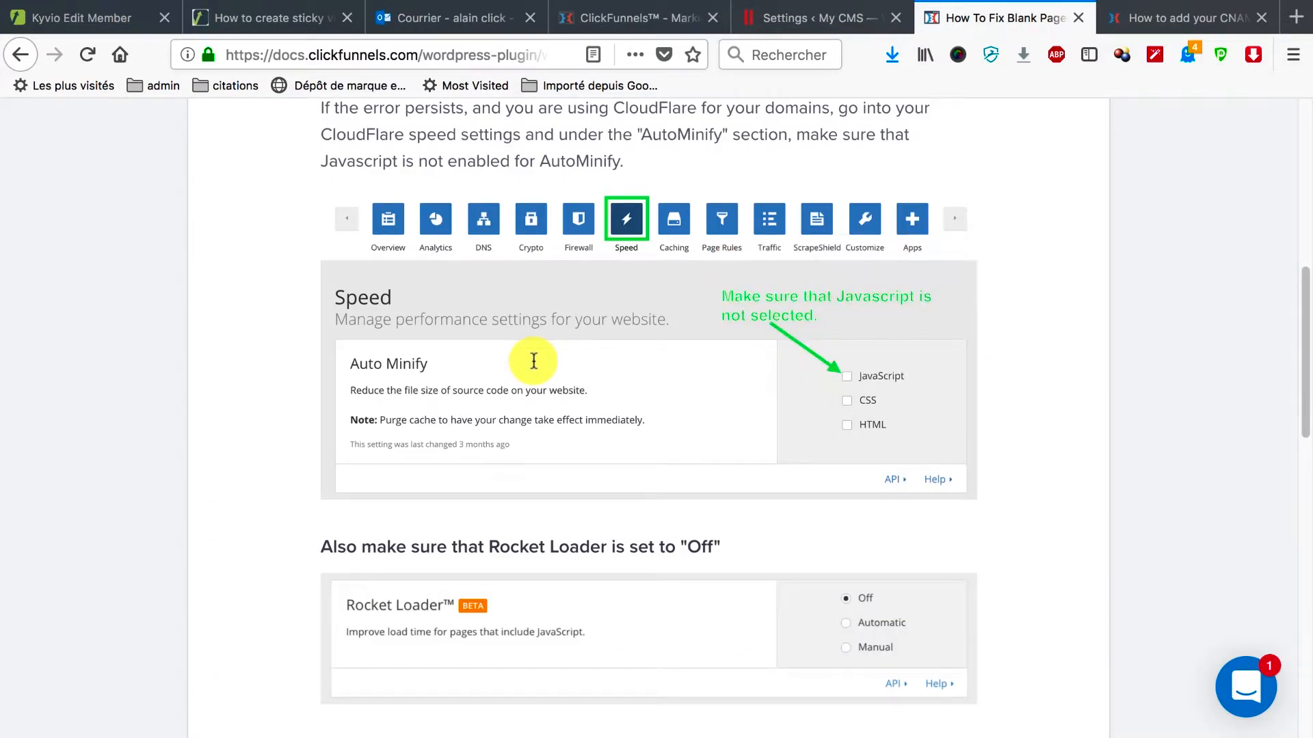
{"action": "scroll", "coordinate": [534, 361], "scroll_direction": "up", "scroll_amount": 1}
{"action": "scroll", "coordinate": [534, 361], "scroll_direction": "down", "scroll_amount": 2}
{"action": "scroll", "coordinate": [534, 361], "scroll_direction": "up", "scroll_amount": 1}
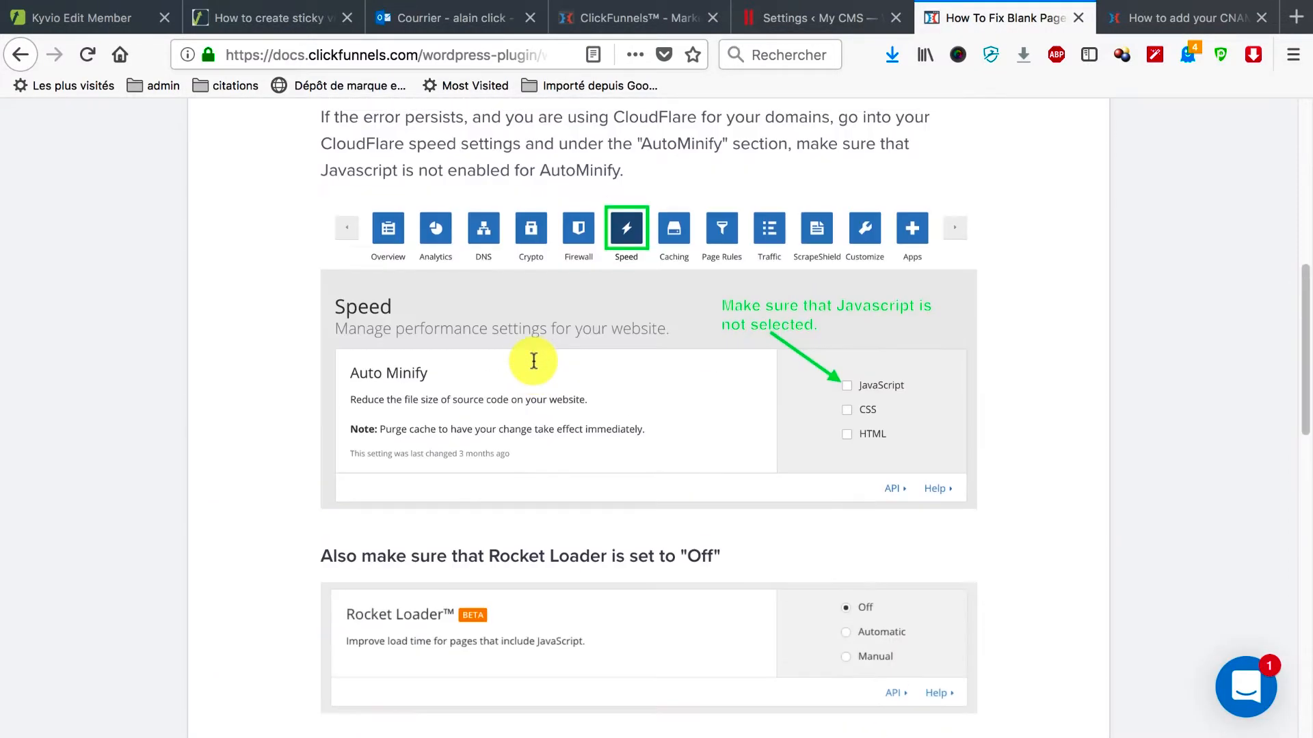
{"action": "scroll", "coordinate": [534, 361], "scroll_direction": "down", "scroll_amount": 2}
{"action": "scroll", "coordinate": [534, 361], "scroll_direction": "up", "scroll_amount": 2}
{"action": "scroll", "coordinate": [534, 361], "scroll_direction": "down", "scroll_amount": 2}
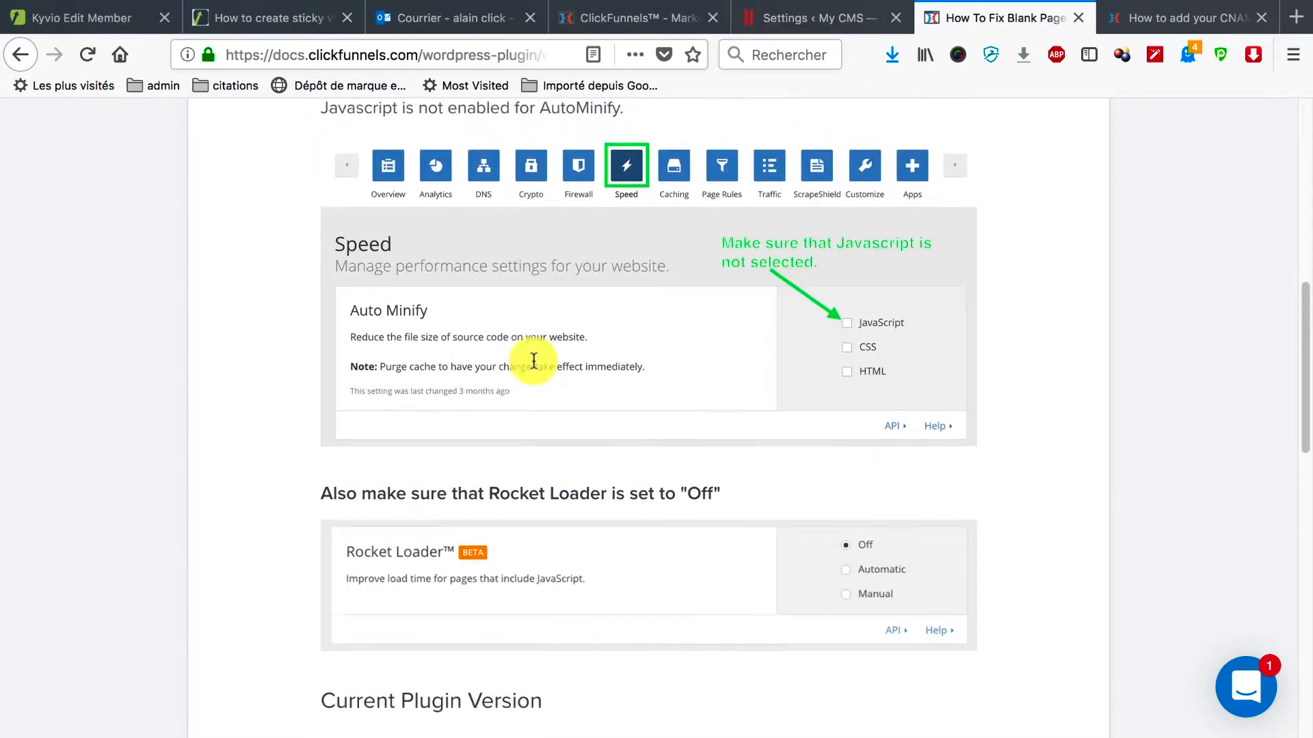
{"action": "left_click", "coordinate": [793, 21]}
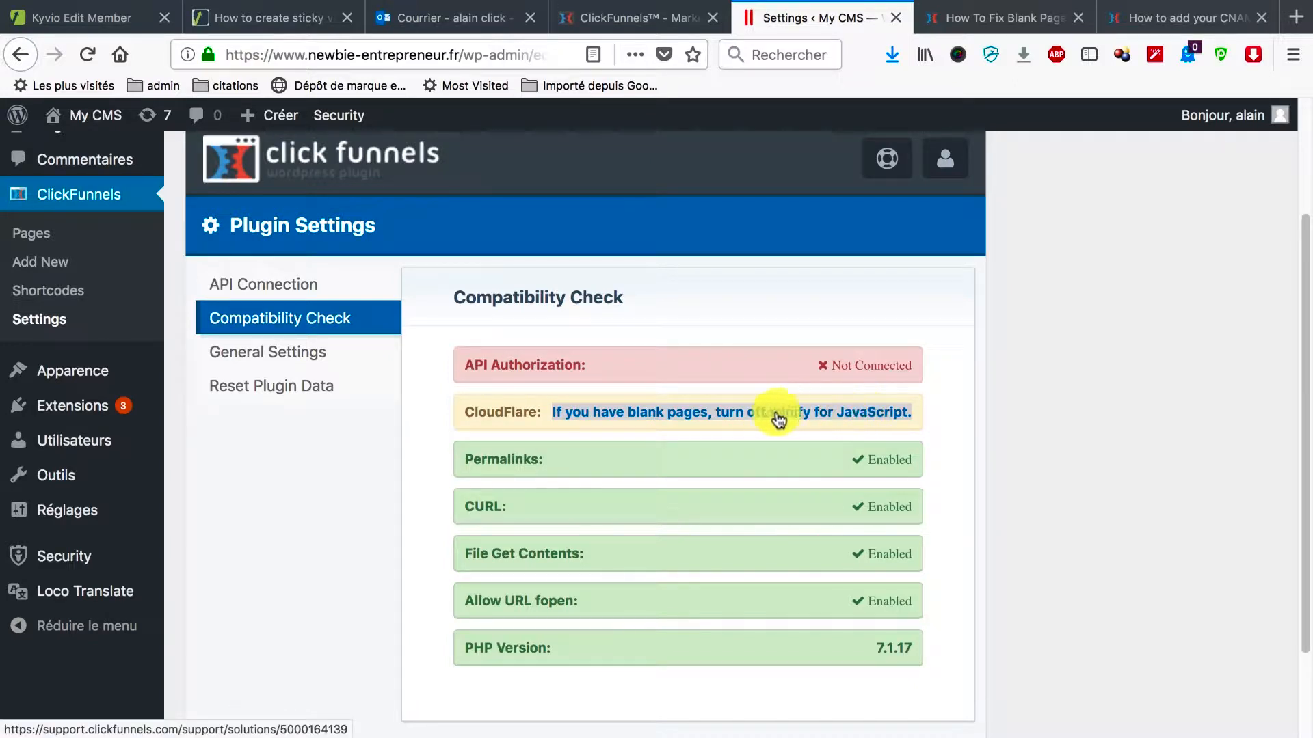
{"action": "left_click", "coordinate": [933, 409]}
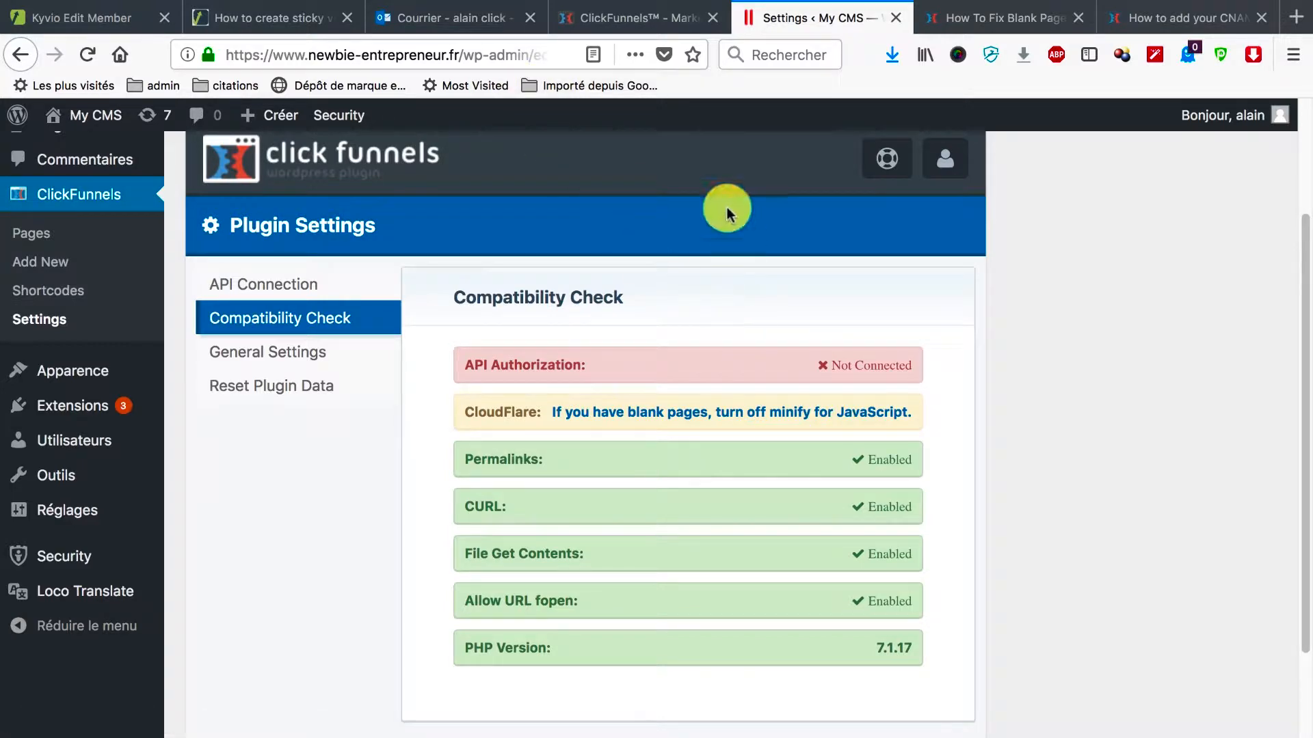
{"action": "left_click", "coordinate": [1296, 17]}
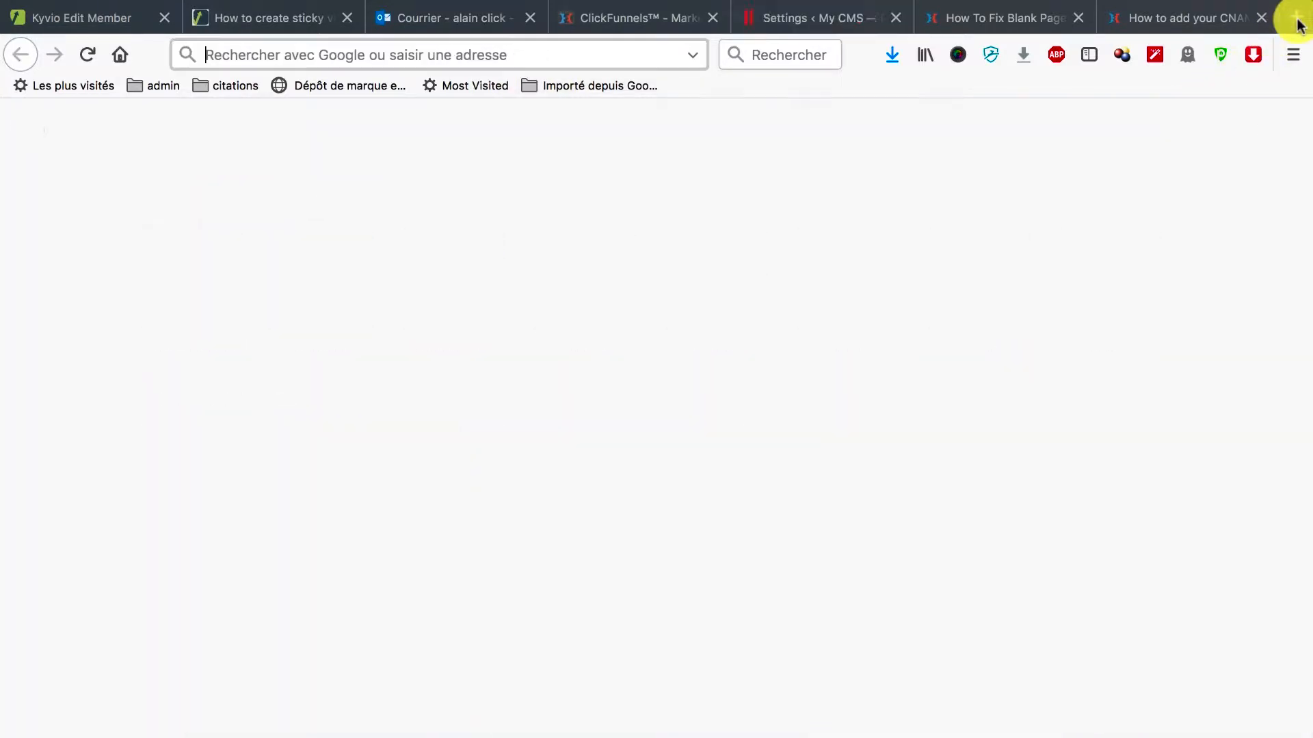
Load cloudflare.com in the new tab after a brief look back at the help article.
{"action": "type", "text": "cloudflare.com"}
{"action": "key", "text": "Return"}
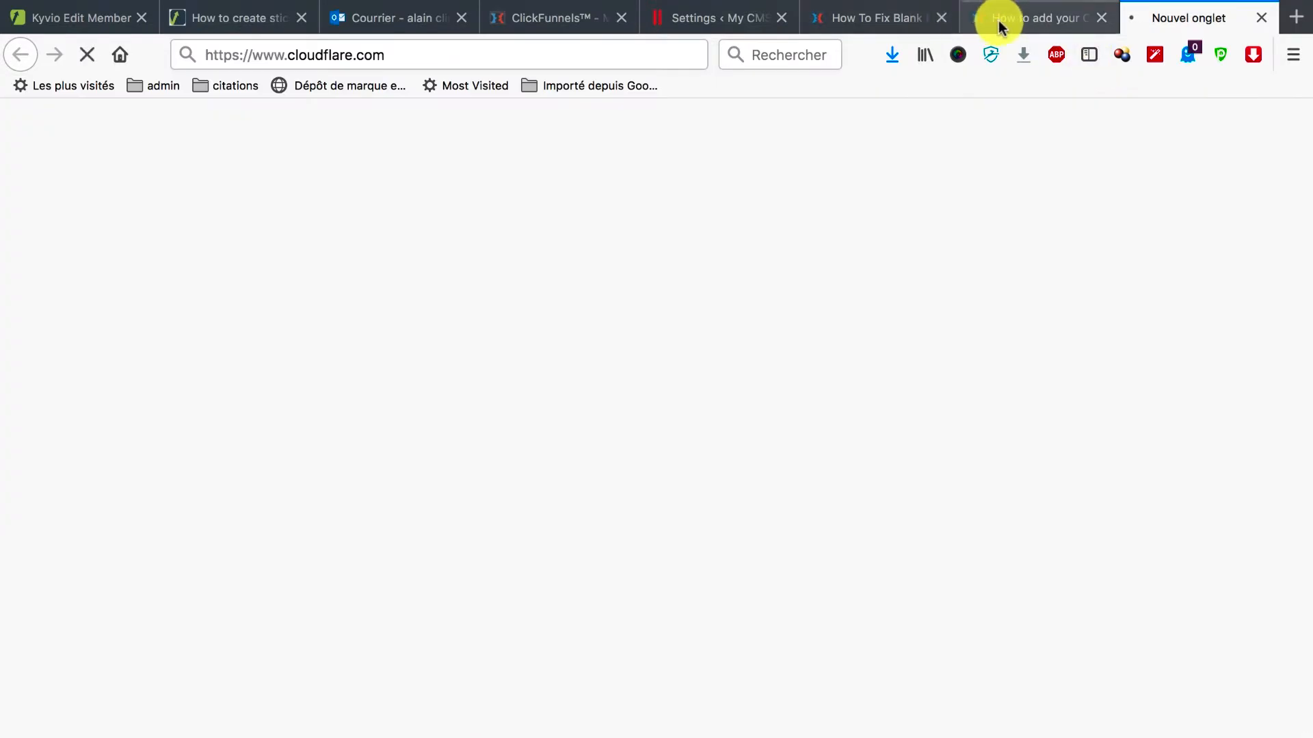
{"action": "left_click", "coordinate": [860, 19]}
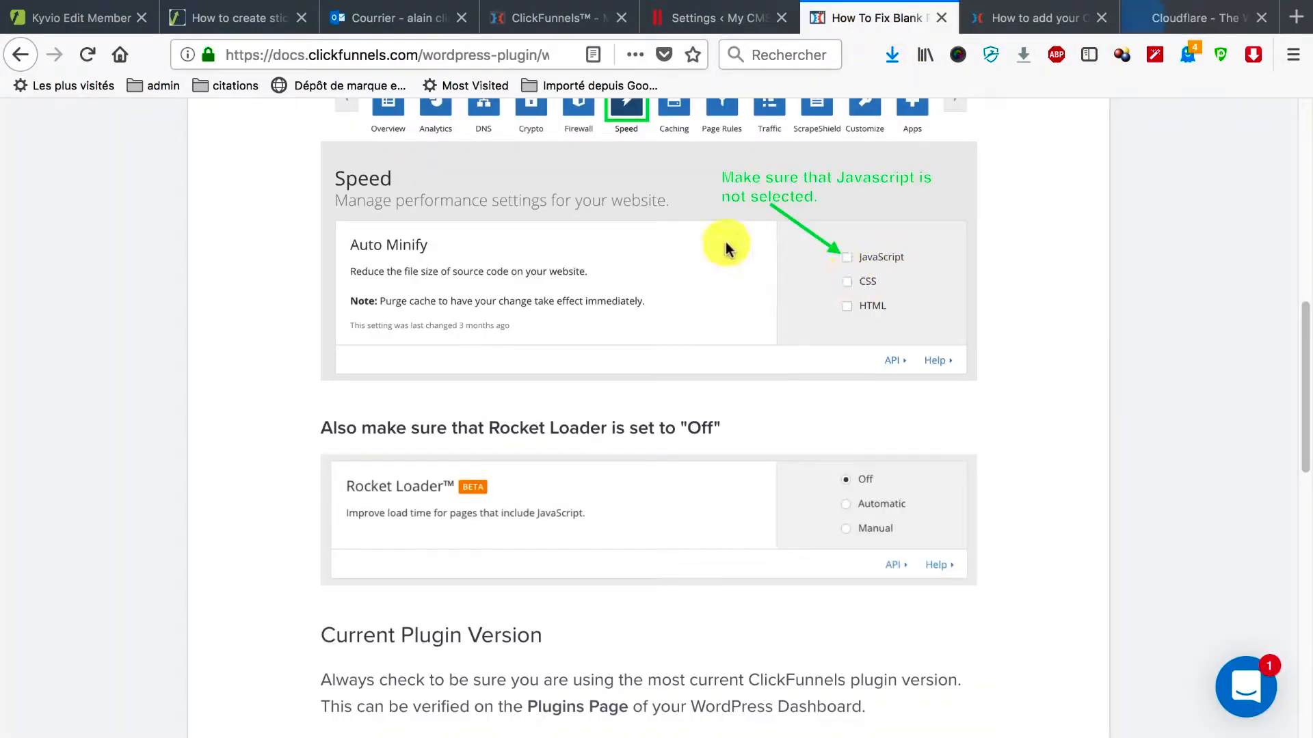
{"action": "scroll", "coordinate": [725, 246], "scroll_direction": "up", "scroll_amount": 1}
{"action": "left_click", "coordinate": [1136, 8]}
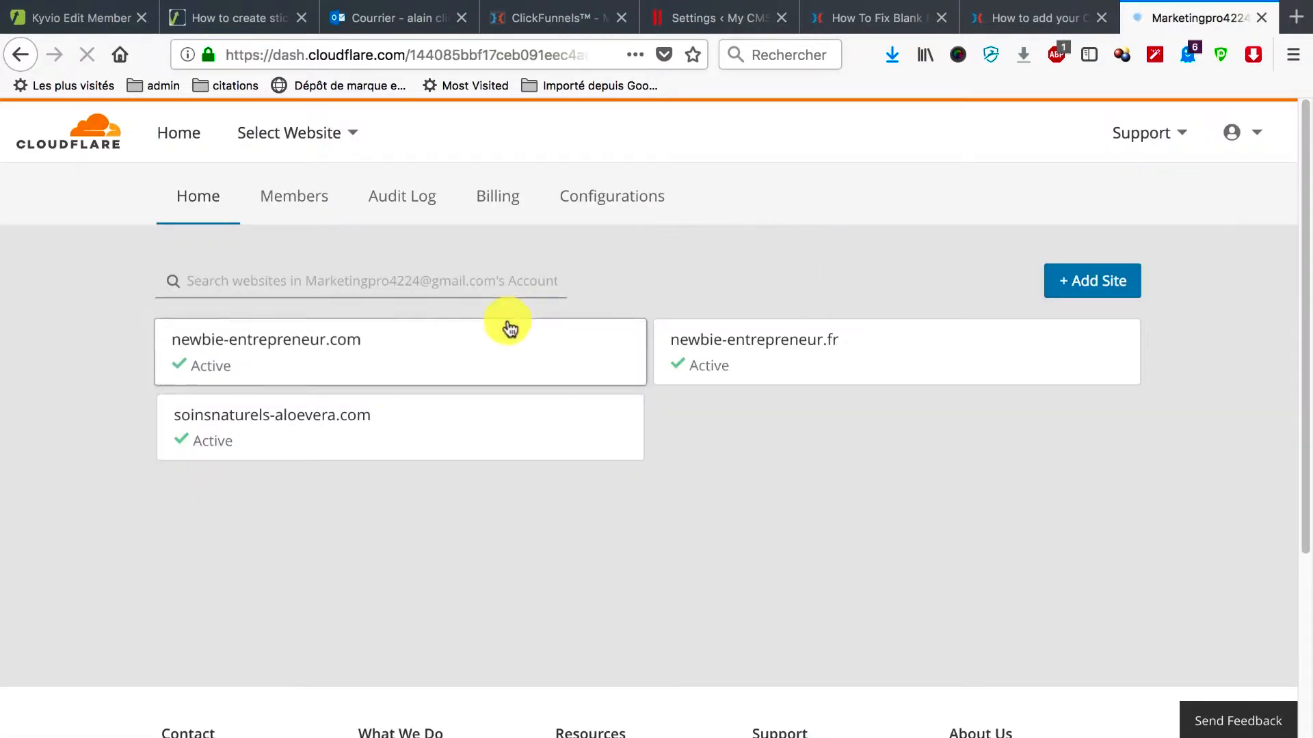
Open newbie-entrepreneur.fr's Speed settings and confirm JavaScript Auto Minify is off.
{"action": "left_click", "coordinate": [754, 355]}
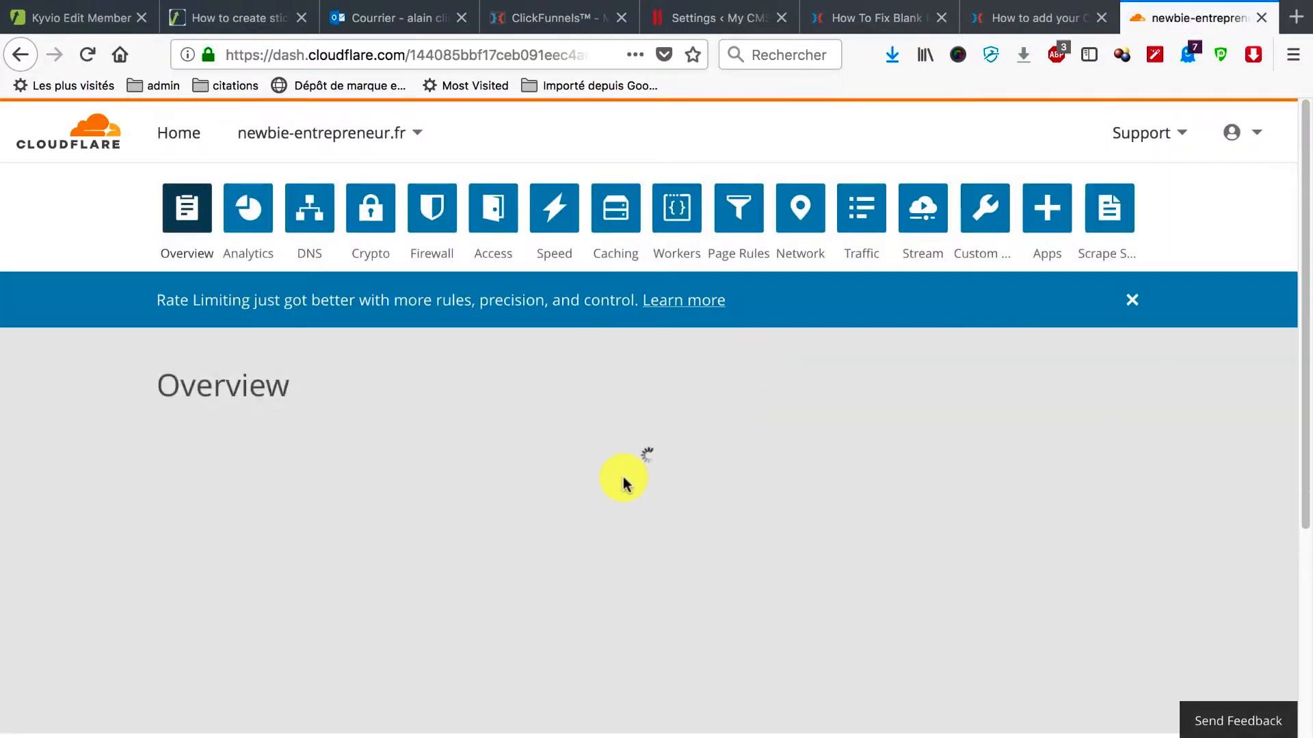
{"action": "left_click", "coordinate": [550, 231]}
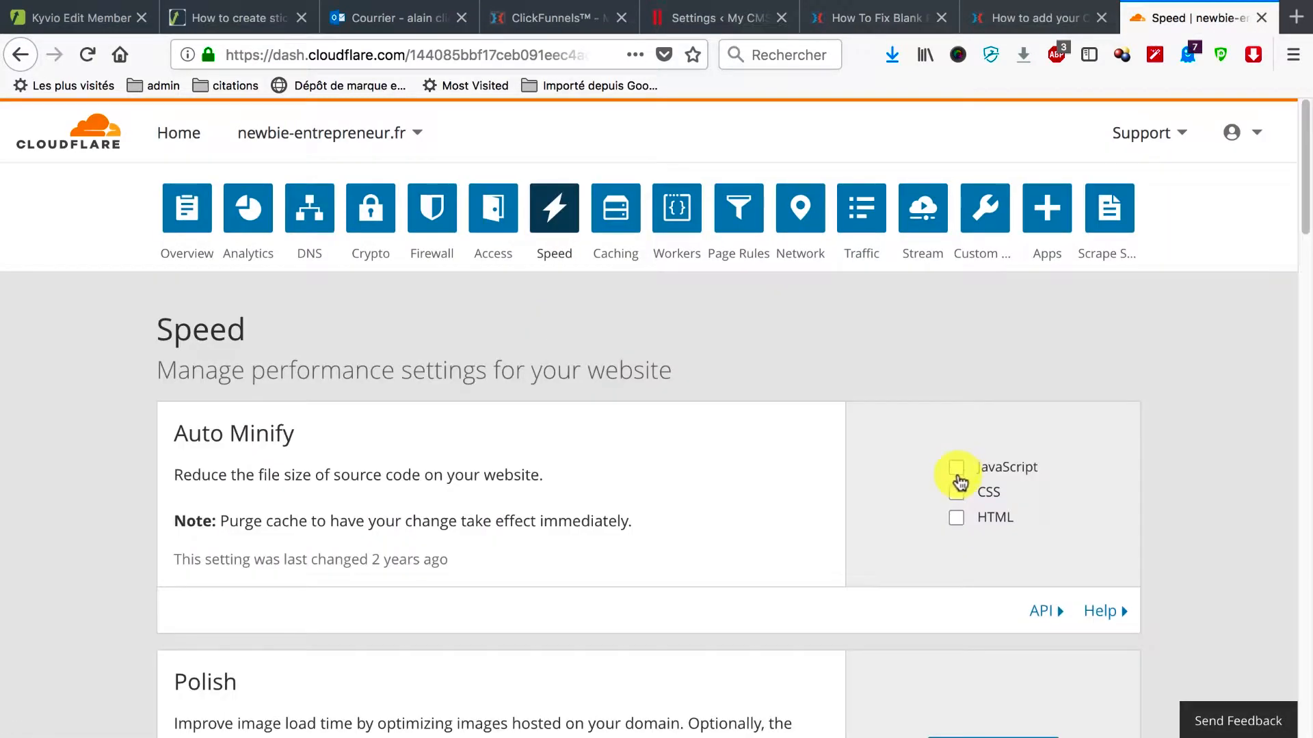
{"action": "scroll", "coordinate": [913, 517], "scroll_direction": "down", "scroll_amount": 5}
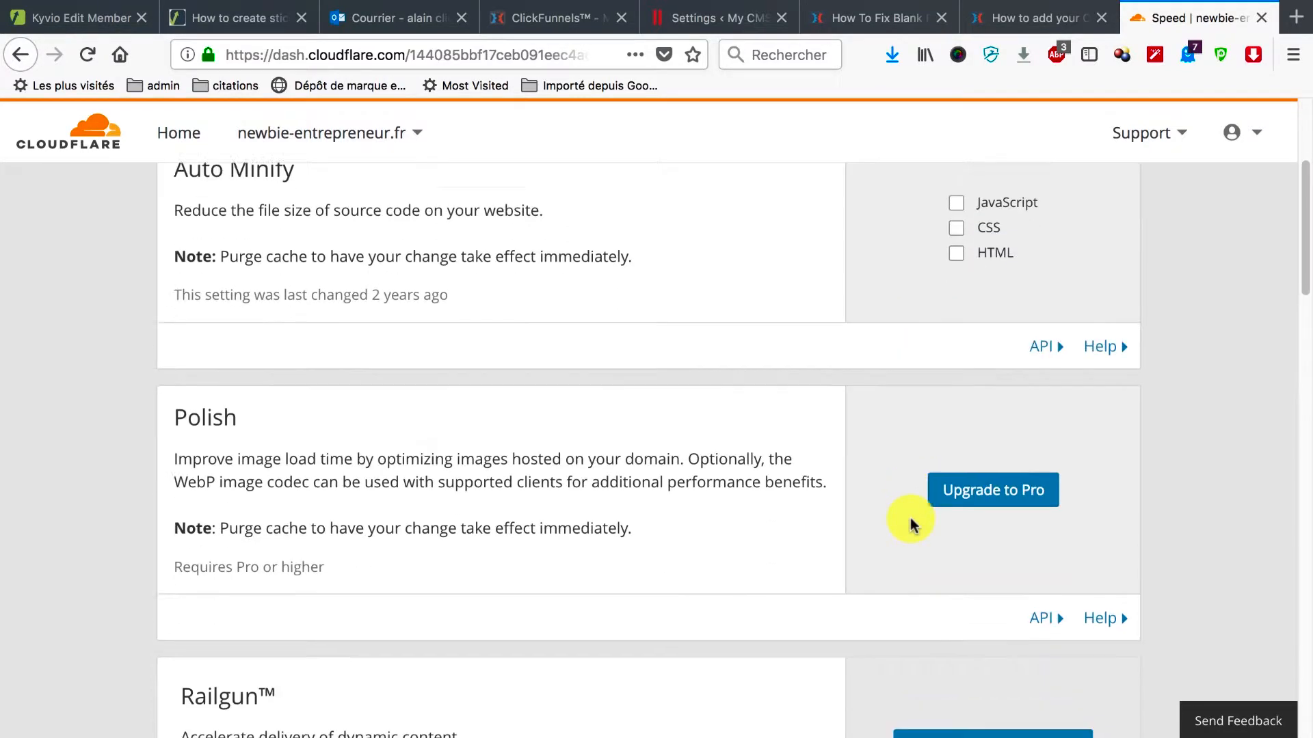
{"action": "scroll", "coordinate": [910, 520], "scroll_direction": "up", "scroll_amount": 4}
{"action": "scroll", "coordinate": [909, 518], "scroll_direction": "up", "scroll_amount": 1}
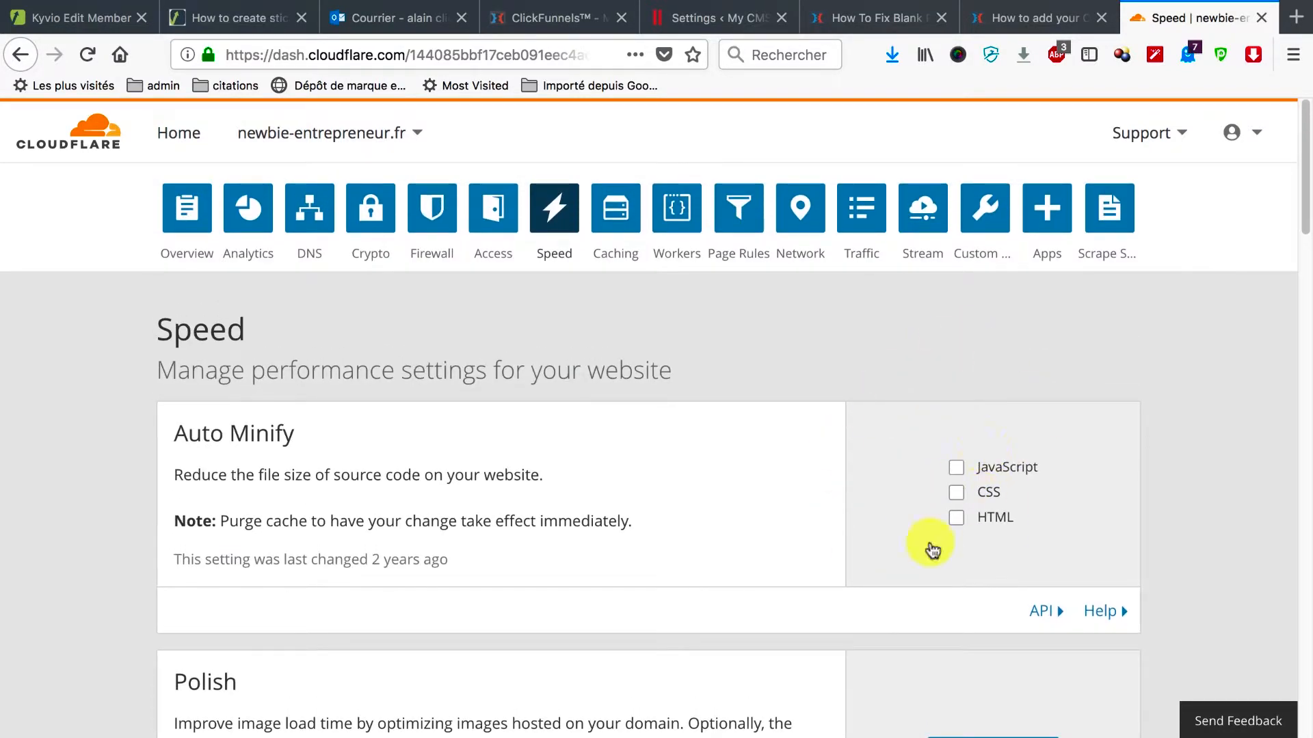
{"action": "left_click", "coordinate": [718, 19]}
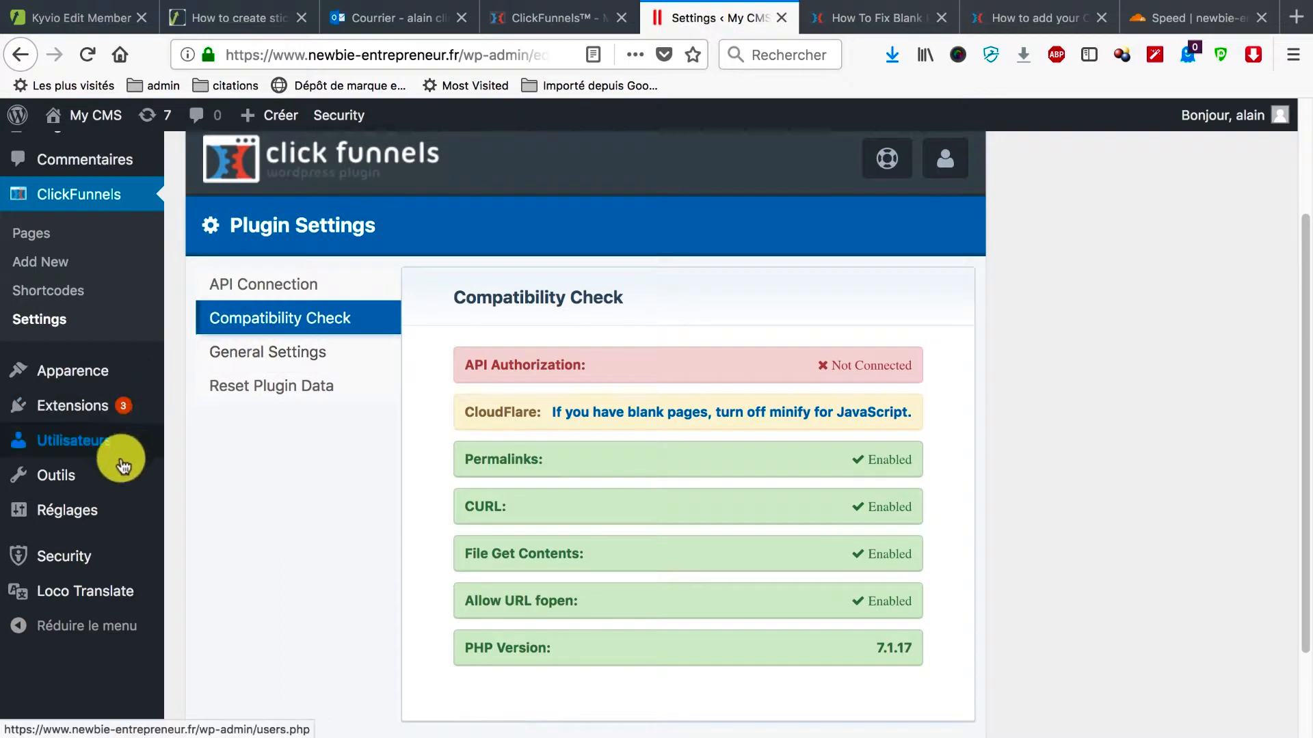
Cycle through the open tabs back to the blank-pages help article and scroll to its top.
{"action": "mouse_move", "coordinate": [106, 544]}
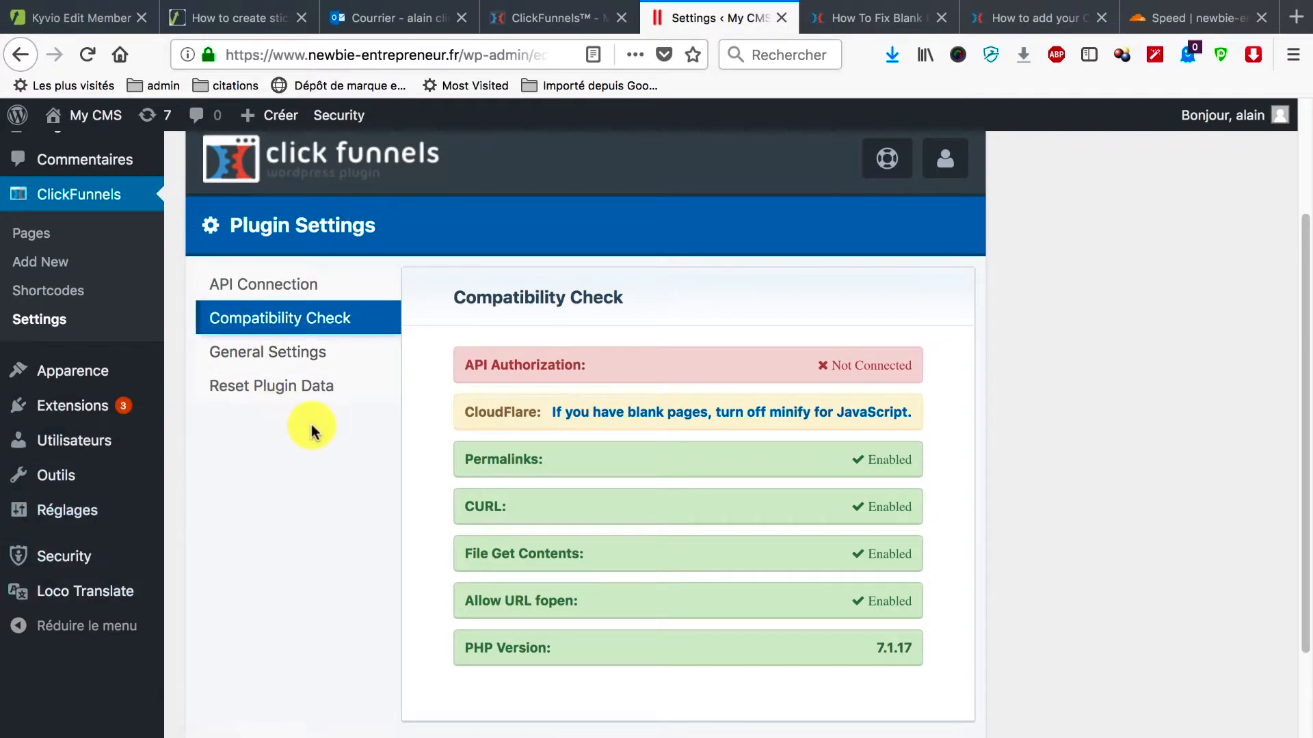
{"action": "scroll", "coordinate": [304, 430], "scroll_direction": "up", "scroll_amount": 2}
{"action": "scroll", "coordinate": [304, 430], "scroll_direction": "down", "scroll_amount": 3}
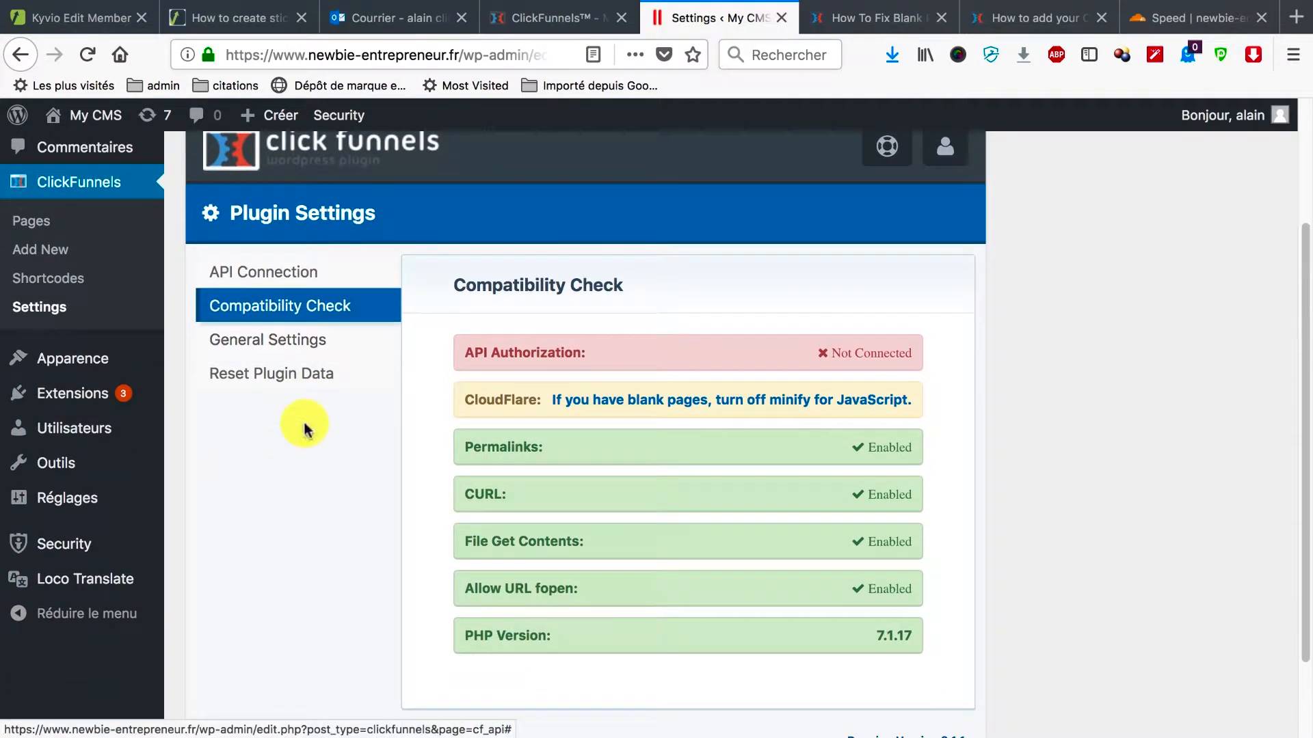
{"action": "left_click", "coordinate": [1039, 18]}
{"action": "left_click", "coordinate": [718, 18]}
{"action": "left_click", "coordinate": [878, 19]}
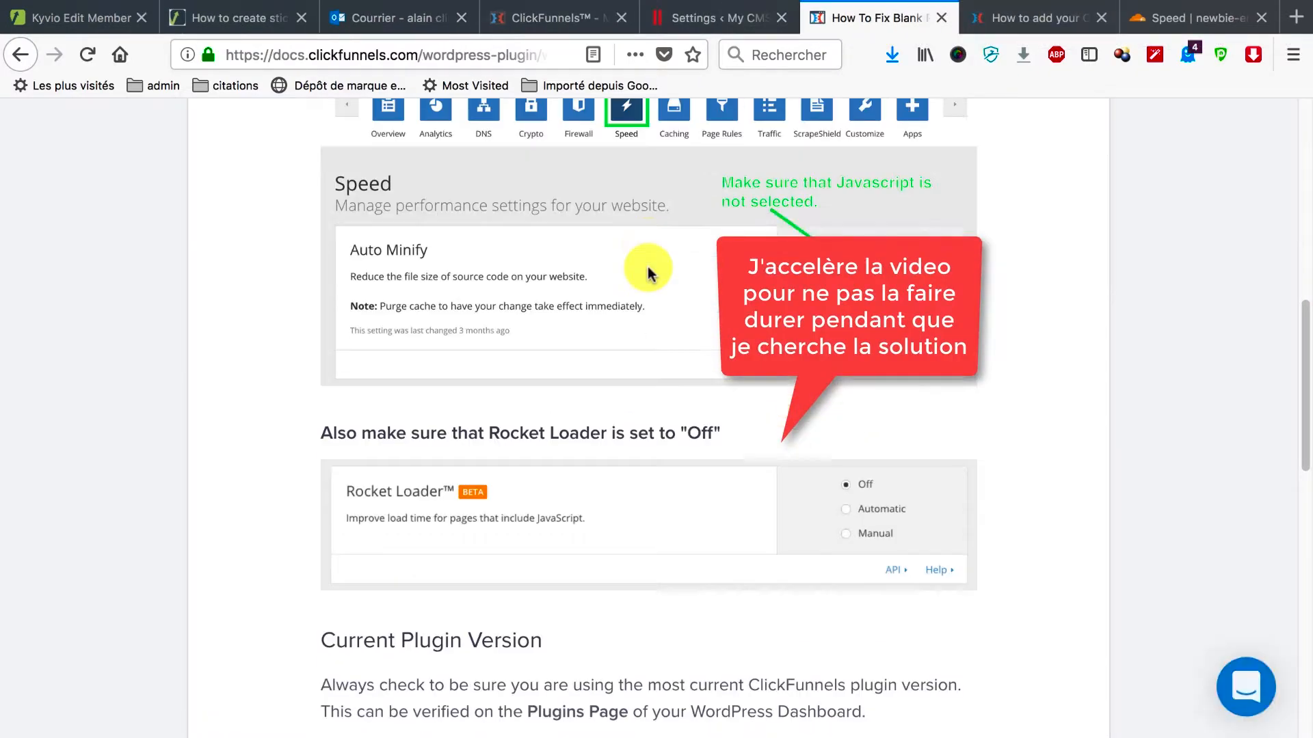
{"action": "scroll", "coordinate": [650, 273], "scroll_direction": "down", "scroll_amount": 2}
{"action": "left_click", "coordinate": [1197, 19]}
{"action": "scroll", "coordinate": [660, 445], "scroll_direction": "up", "scroll_amount": 5}
{"action": "left_click", "coordinate": [916, 18]}
{"action": "scroll", "coordinate": [606, 469], "scroll_direction": "up", "scroll_amount": 15}
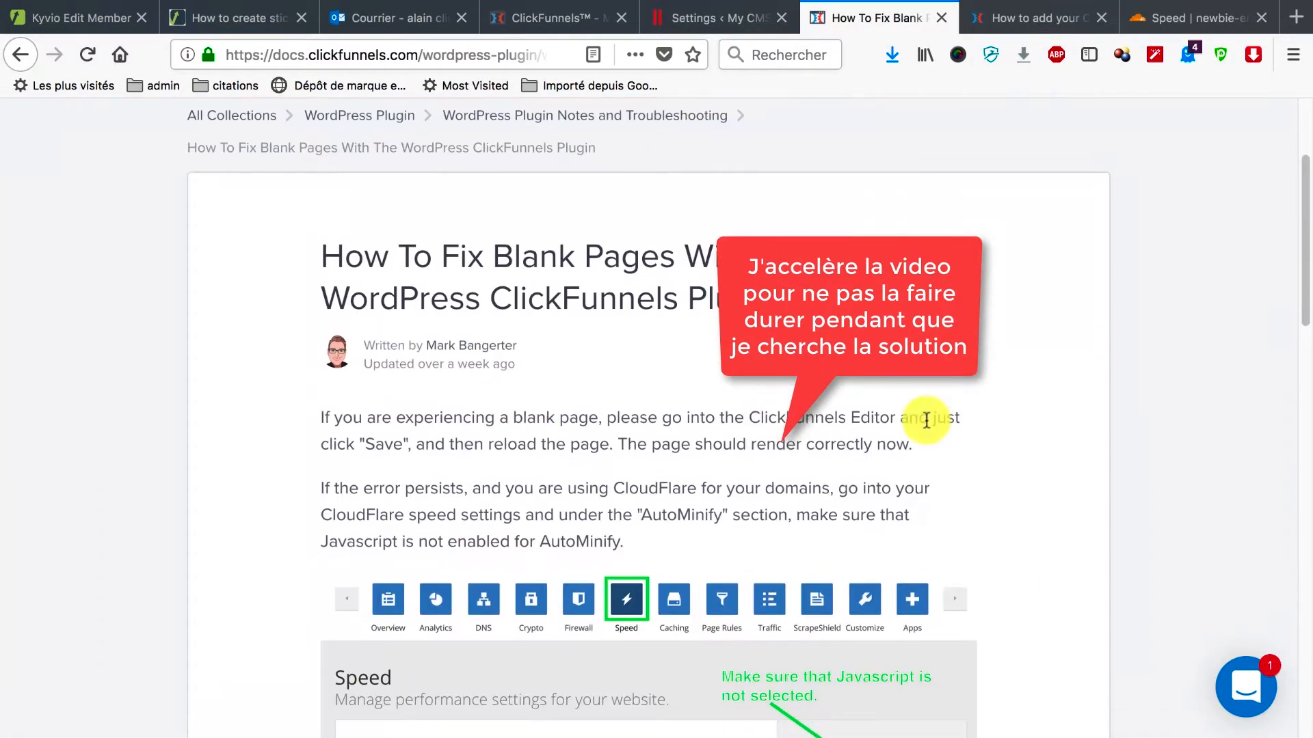
Open the WordPress Plugin article collection, then its plugin integration article.
{"action": "left_click", "coordinate": [359, 287]}
{"action": "scroll", "coordinate": [600, 430], "scroll_direction": "down", "scroll_amount": 10}
{"action": "scroll", "coordinate": [601, 430], "scroll_direction": "up", "scroll_amount": 5}
{"action": "scroll", "coordinate": [581, 465], "scroll_direction": "down", "scroll_amount": 20}
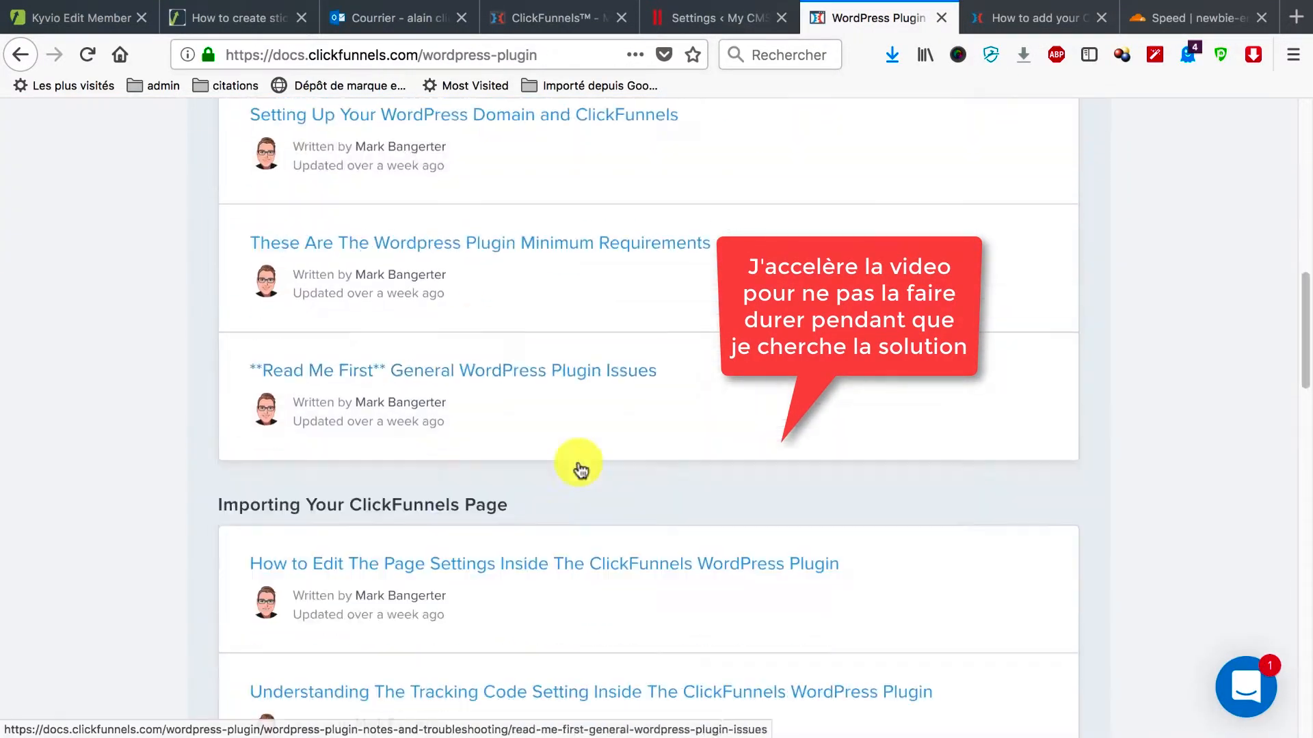
{"action": "left_click", "coordinate": [570, 342]}
{"action": "scroll", "coordinate": [608, 562], "scroll_direction": "down", "scroll_amount": 20}
Search the help centre for 'wordpress plugin' and open the blank-pages article from the results.
{"action": "left_click", "coordinate": [718, 18]}
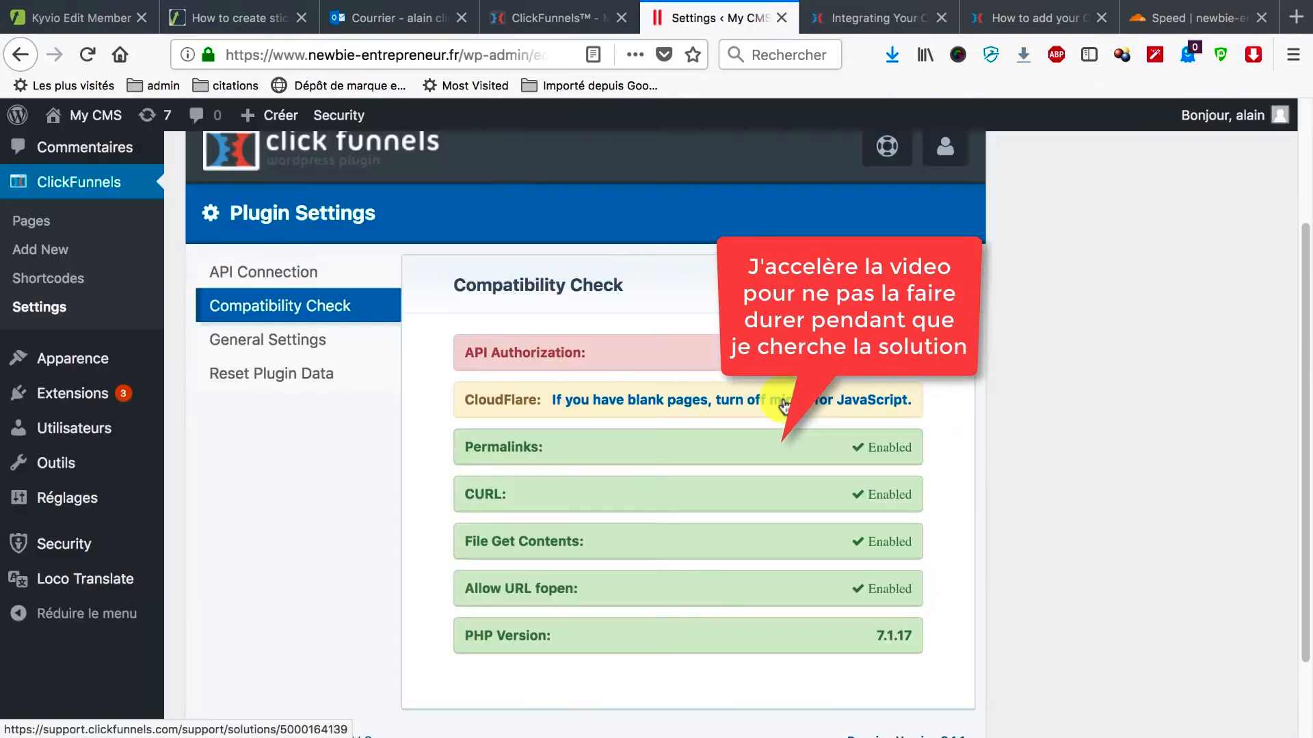
{"action": "left_click", "coordinate": [782, 403]}
{"action": "type", "text": "wordpress plugin"}
{"action": "key", "text": "Return"}
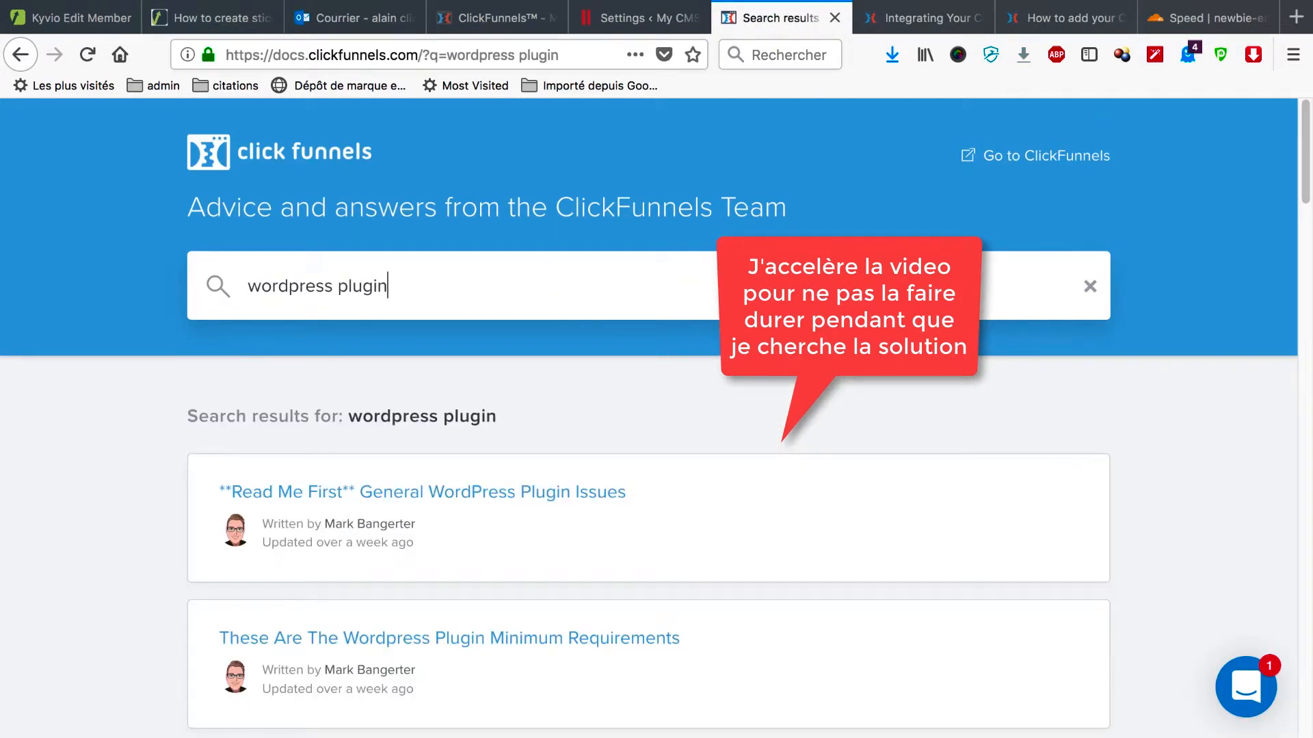
{"action": "scroll", "coordinate": [551, 601], "scroll_direction": "down", "scroll_amount": 3}
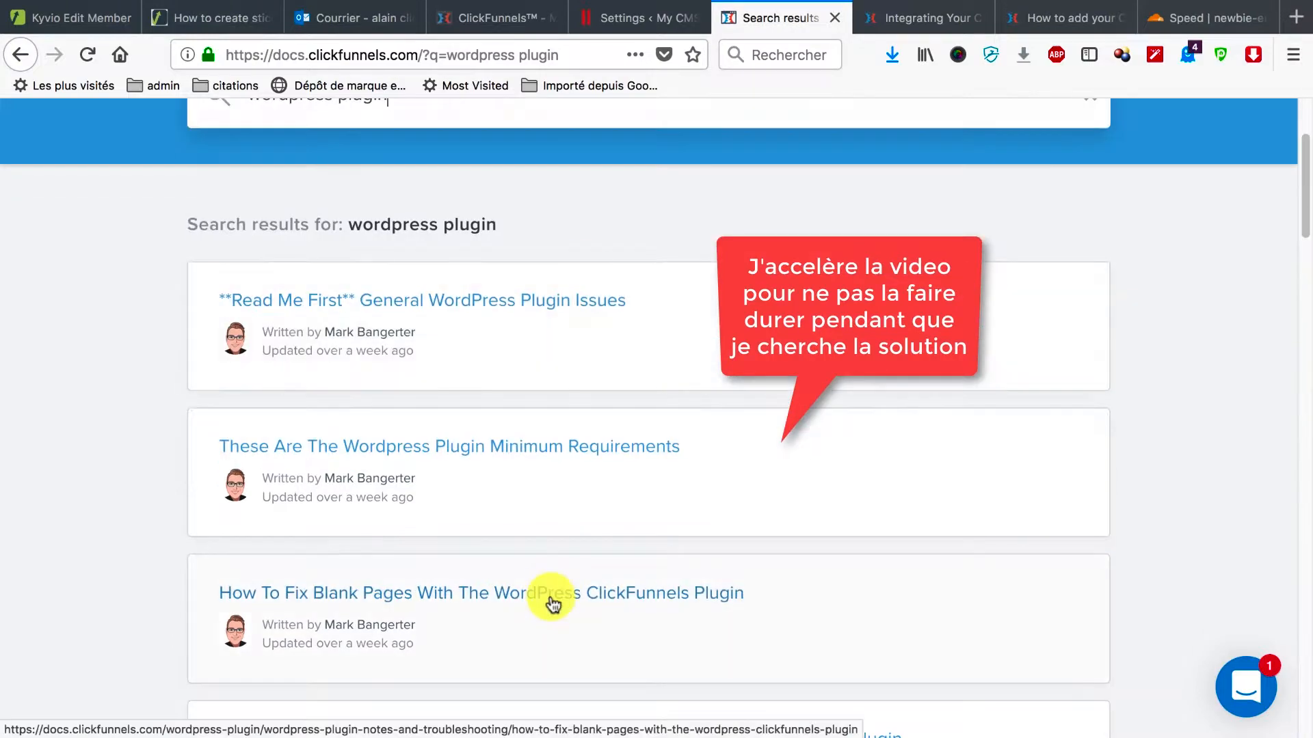
{"action": "left_click", "coordinate": [551, 596]}
Save the ClickFunnels account settings and review the plugin's API connection settings, selecting the account e-mail.
{"action": "left_click", "coordinate": [505, 18]}
{"action": "left_click", "coordinate": [387, 428]}
{"action": "left_click", "coordinate": [642, 18]}
{"action": "left_click", "coordinate": [268, 278]}
{"action": "left_click", "coordinate": [264, 210]}
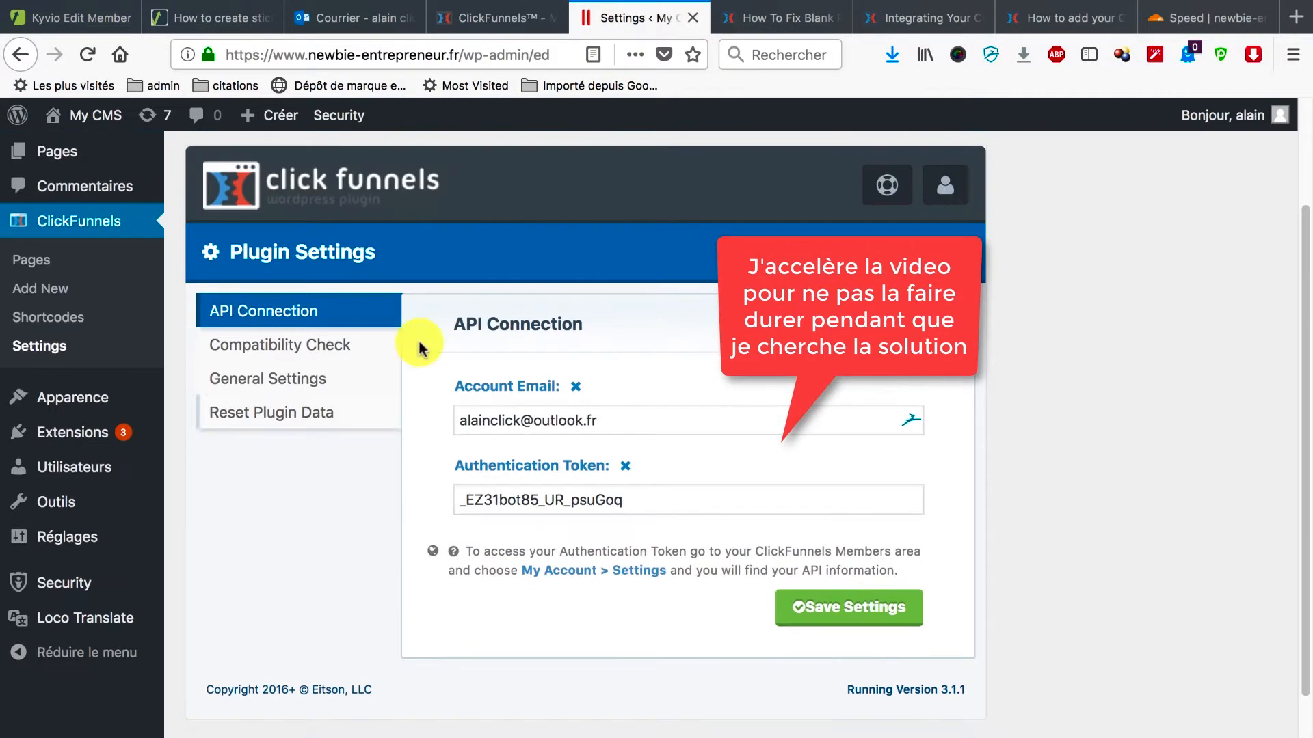
{"action": "left_click_drag", "start_coordinate": [602, 420], "coordinate": [419, 431]}
In the ClickFunnels account details, expand and select the WordPress API key.
{"action": "left_click", "coordinate": [505, 19]}
{"action": "left_click", "coordinate": [1234, 122]}
{"action": "left_click", "coordinate": [1196, 164]}
{"action": "scroll", "coordinate": [806, 438], "scroll_direction": "down", "scroll_amount": 10}
{"action": "left_click", "coordinate": [1216, 431]}
{"action": "left_click_drag", "start_coordinate": [530, 492], "coordinate": [397, 492]}
Check the plugin's Compatibility Check, then open and close a ClickFunnels support page from the blank-pages article.
{"action": "left_click", "coordinate": [619, 20]}
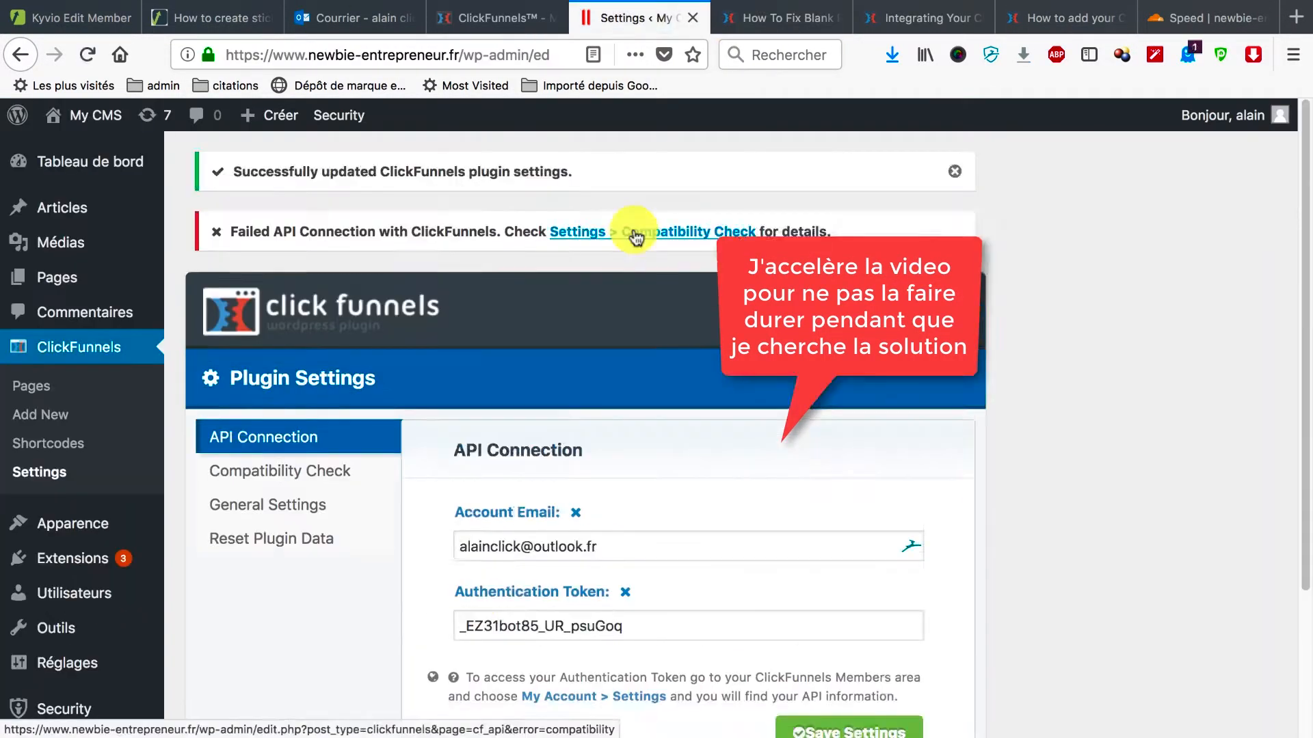
{"action": "left_click", "coordinate": [636, 233]}
{"action": "scroll", "coordinate": [724, 410], "scroll_direction": "down", "scroll_amount": 2}
{"action": "left_click", "coordinate": [779, 19]}
{"action": "scroll", "coordinate": [700, 527], "scroll_direction": "down", "scroll_amount": 5}
{"action": "left_click", "coordinate": [697, 333]}
{"action": "scroll", "coordinate": [799, 575], "scroll_direction": "down", "scroll_amount": 15}
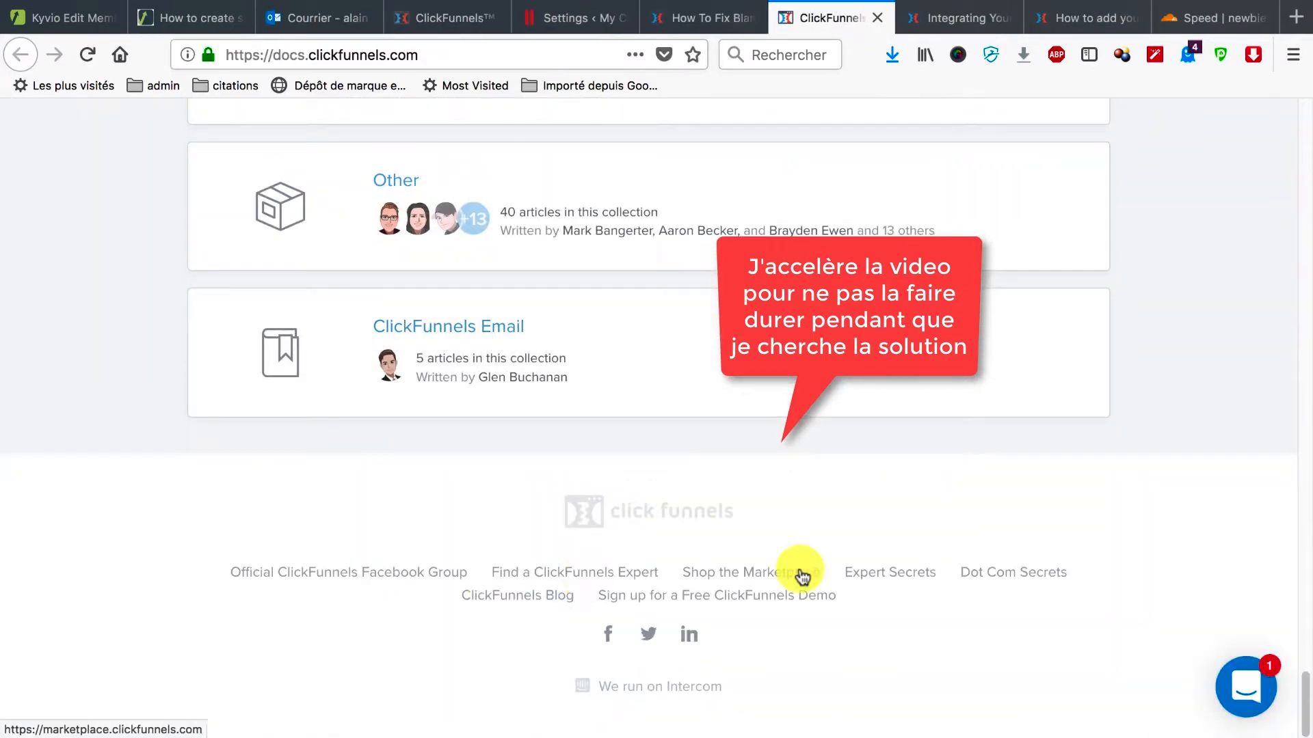
{"action": "left_click", "coordinate": [878, 18]}
Look over the plugin's reset data section, then deactivate the iThemes Security plugin.
{"action": "left_click", "coordinate": [598, 26]}
{"action": "left_click", "coordinate": [274, 478]}
{"action": "left_click", "coordinate": [84, 478]}
{"action": "left_click", "coordinate": [77, 558]}
{"action": "scroll", "coordinate": [351, 510], "scroll_direction": "down", "scroll_amount": 6}
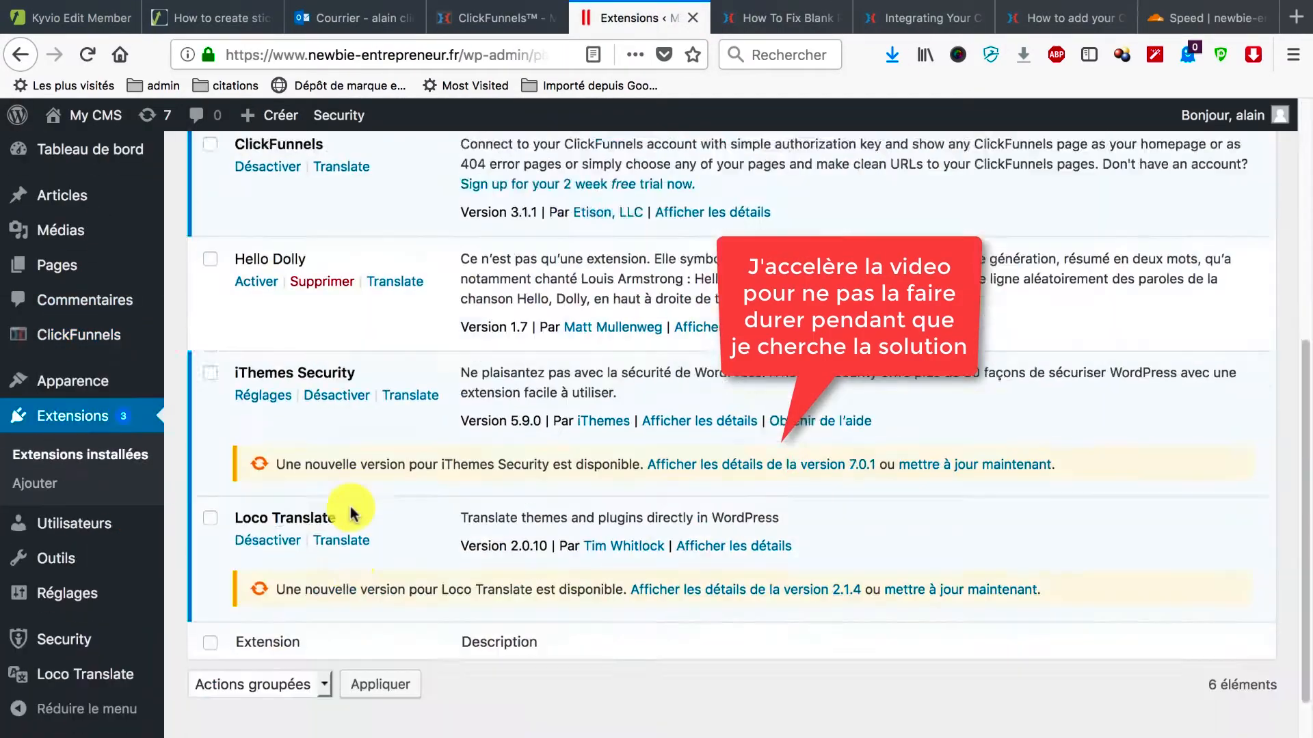
{"action": "scroll", "coordinate": [343, 466], "scroll_direction": "up", "scroll_amount": 3}
{"action": "scroll", "coordinate": [335, 484], "scroll_direction": "down", "scroll_amount": 4}
{"action": "left_click", "coordinate": [336, 347]}
Save the ClickFunnels plugin settings and view the funnel list in the ClickFunnels app.
{"action": "left_click", "coordinate": [79, 346]}
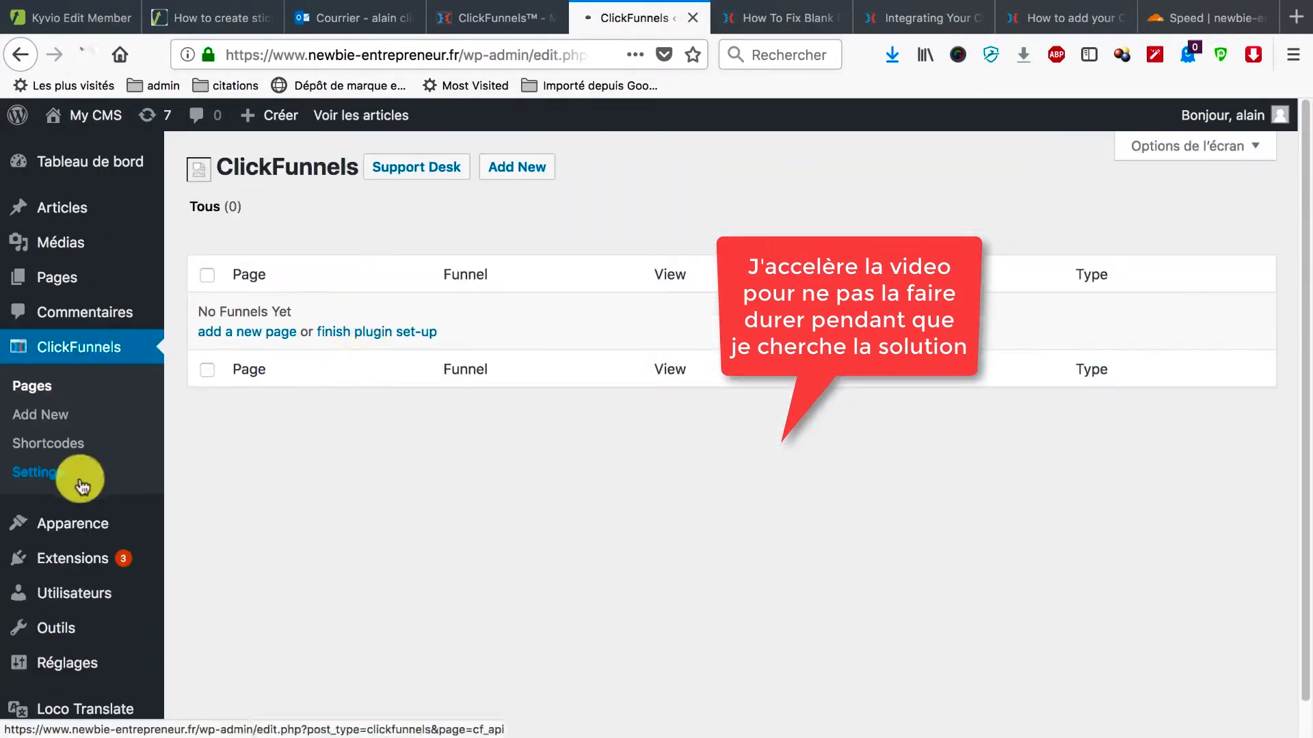
{"action": "left_click", "coordinate": [78, 475]}
{"action": "left_click", "coordinate": [835, 668]}
{"action": "left_click", "coordinate": [497, 19]}
{"action": "mouse_move", "coordinate": [795, 139]}
{"action": "left_click", "coordinate": [820, 162]}
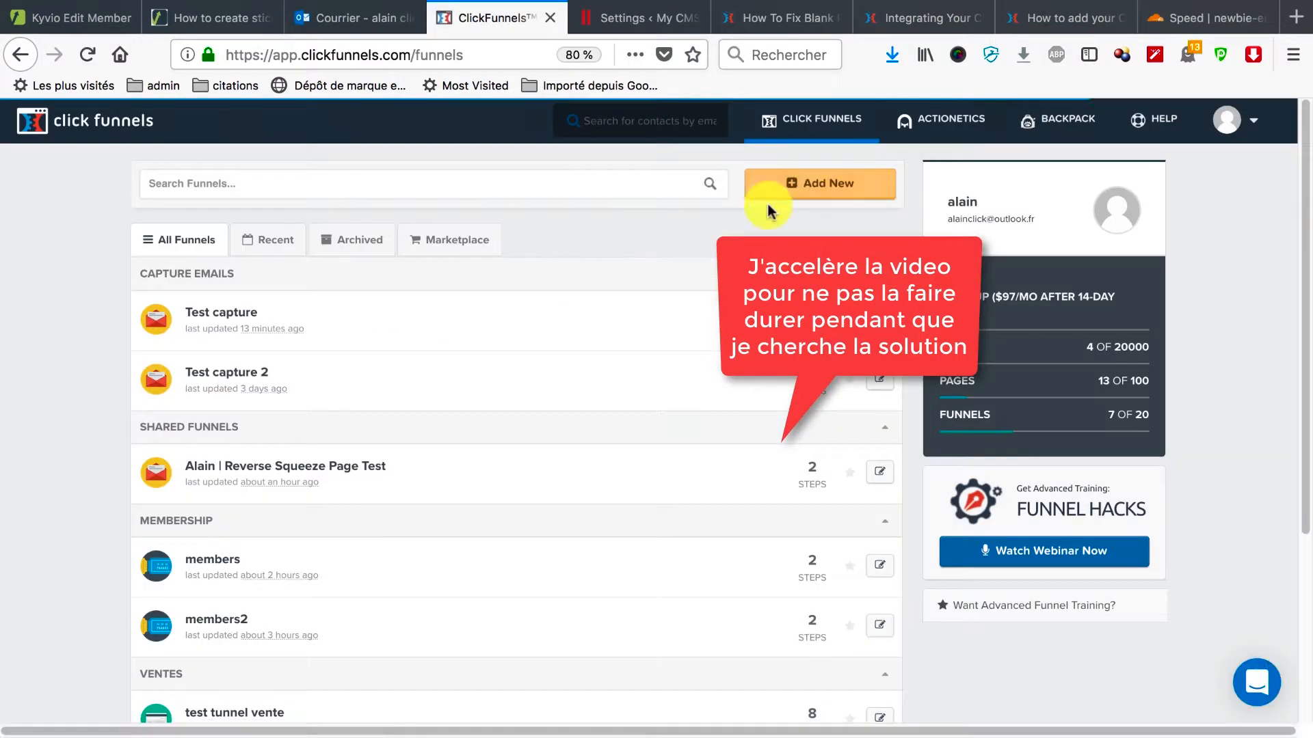
Open ClickFunnels > Pages in WordPress, which still shows 'No Funnels Yet'.
{"action": "left_click", "coordinate": [635, 19]}
{"action": "left_click", "coordinate": [53, 432]}
{"action": "left_click", "coordinate": [53, 387]}
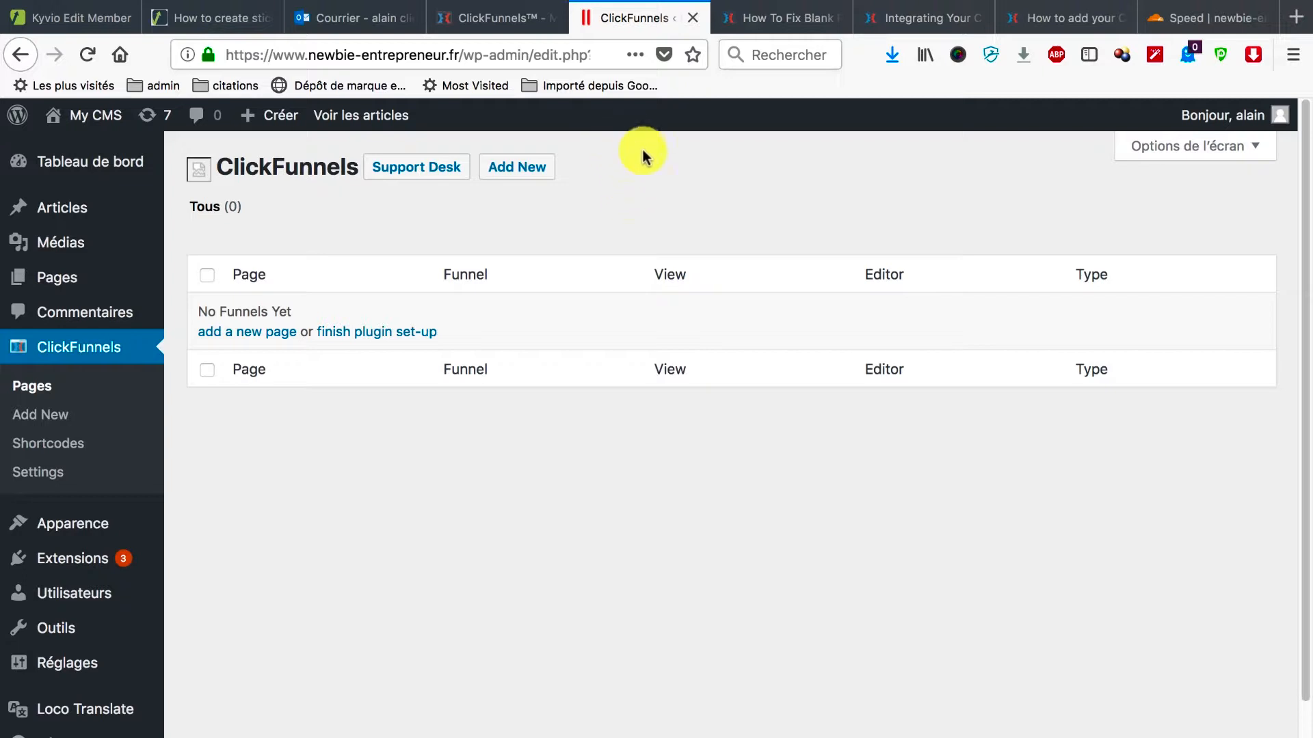
Add a new ClickFunnels page of type Home Page and check the empty Choose Funnel and Choose Step lists.
{"action": "left_click", "coordinate": [512, 180]}
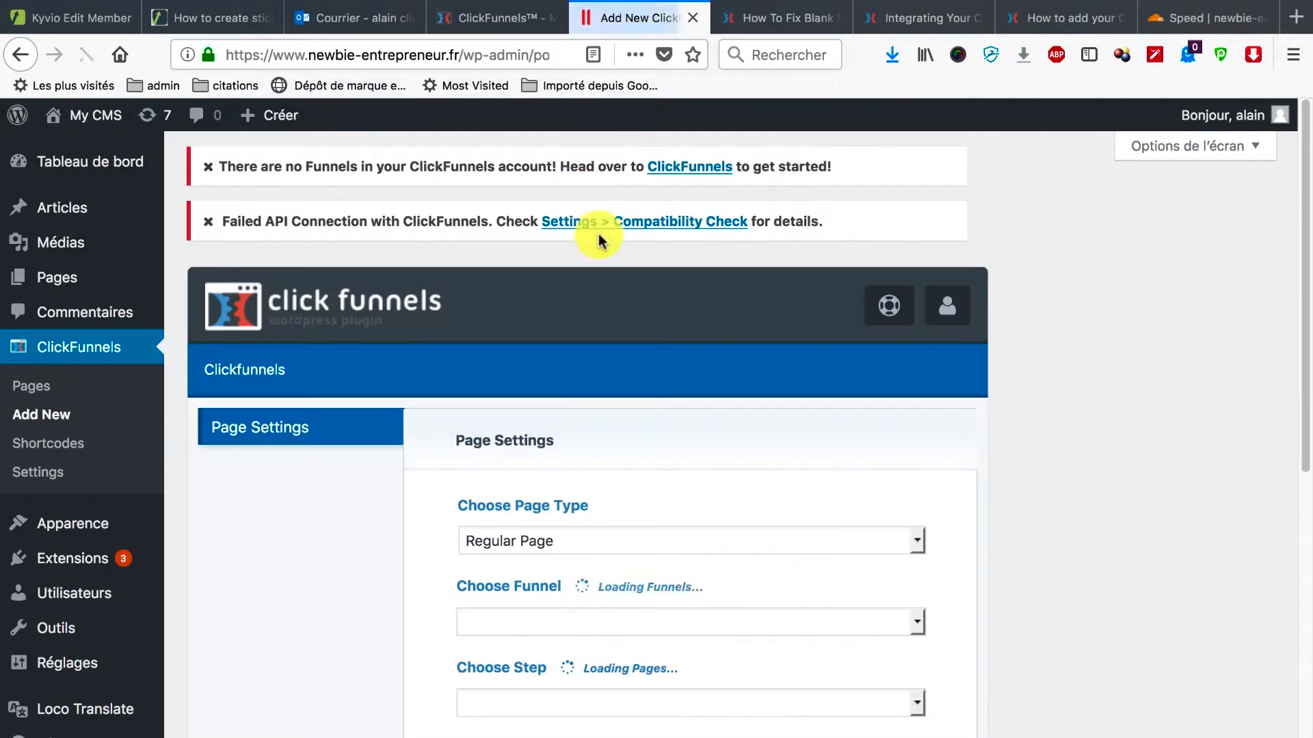
{"action": "scroll", "coordinate": [584, 388], "scroll_direction": "down", "scroll_amount": 4}
{"action": "left_click", "coordinate": [911, 322]}
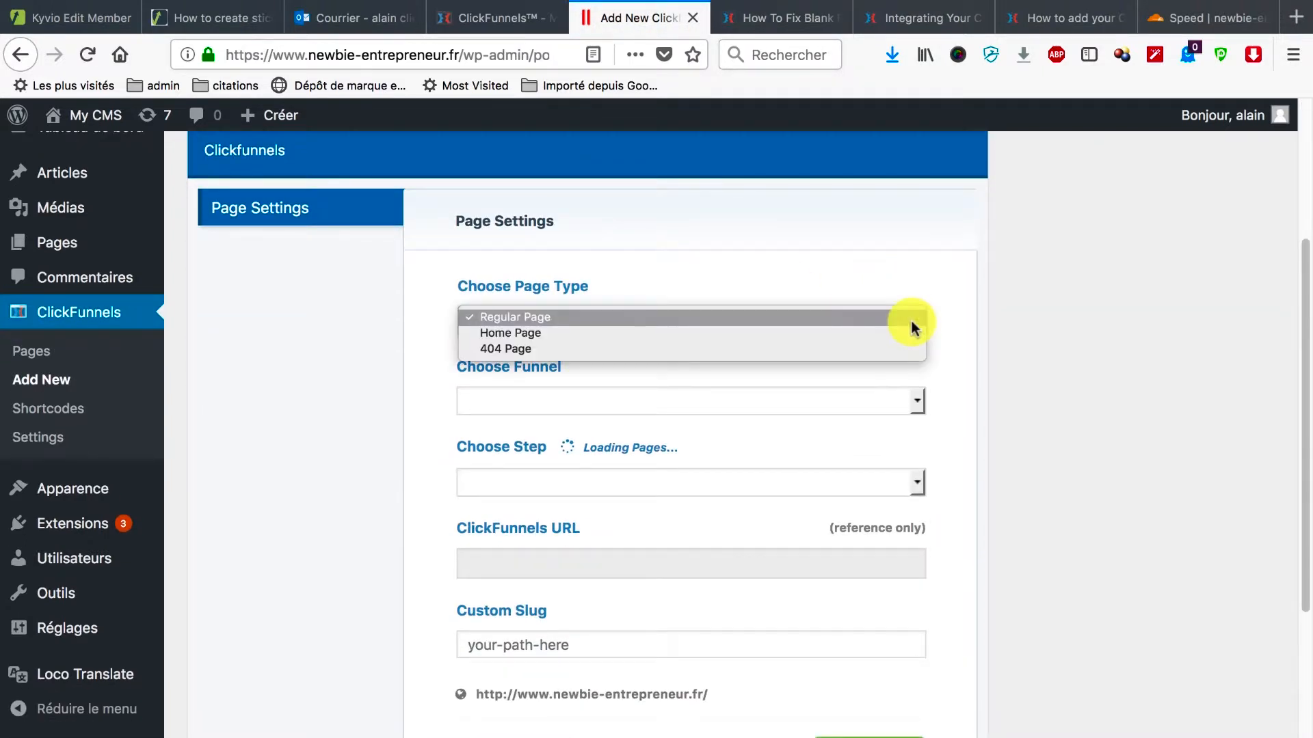
{"action": "left_click", "coordinate": [899, 334]}
{"action": "left_click", "coordinate": [926, 416]}
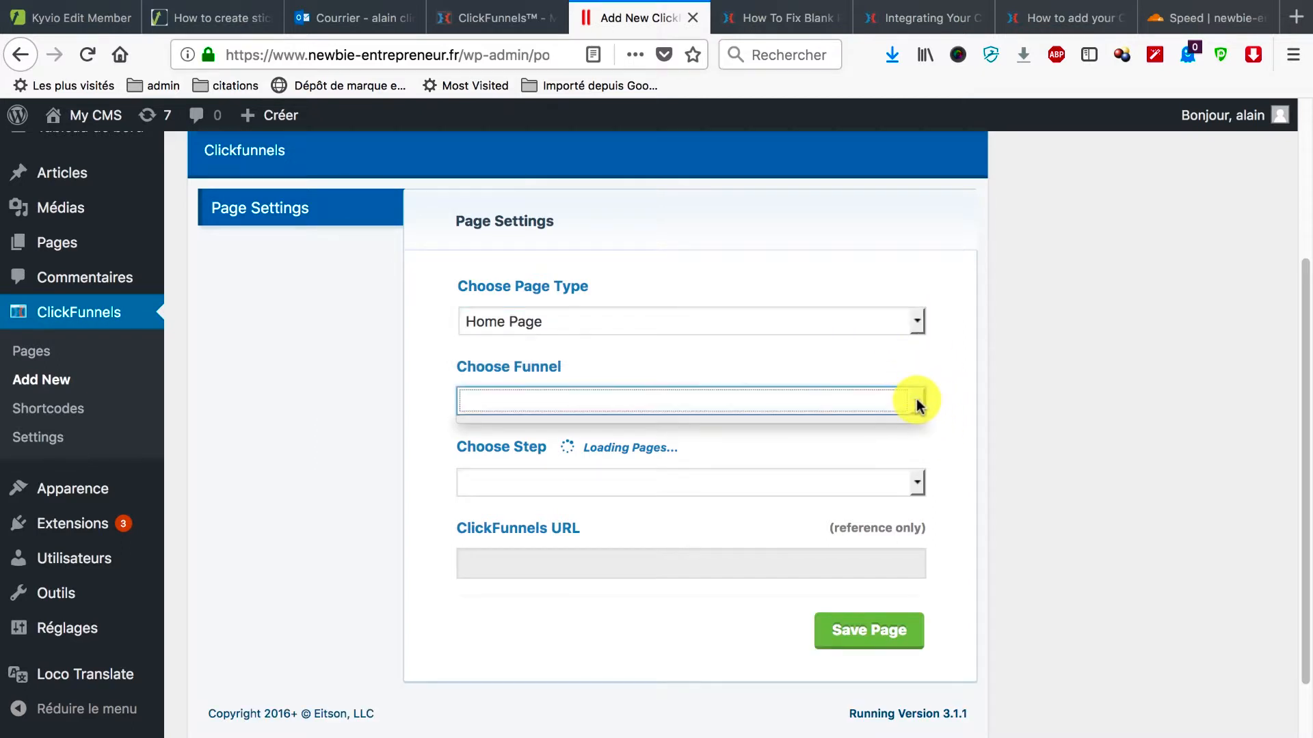
{"action": "left_click", "coordinate": [914, 482]}
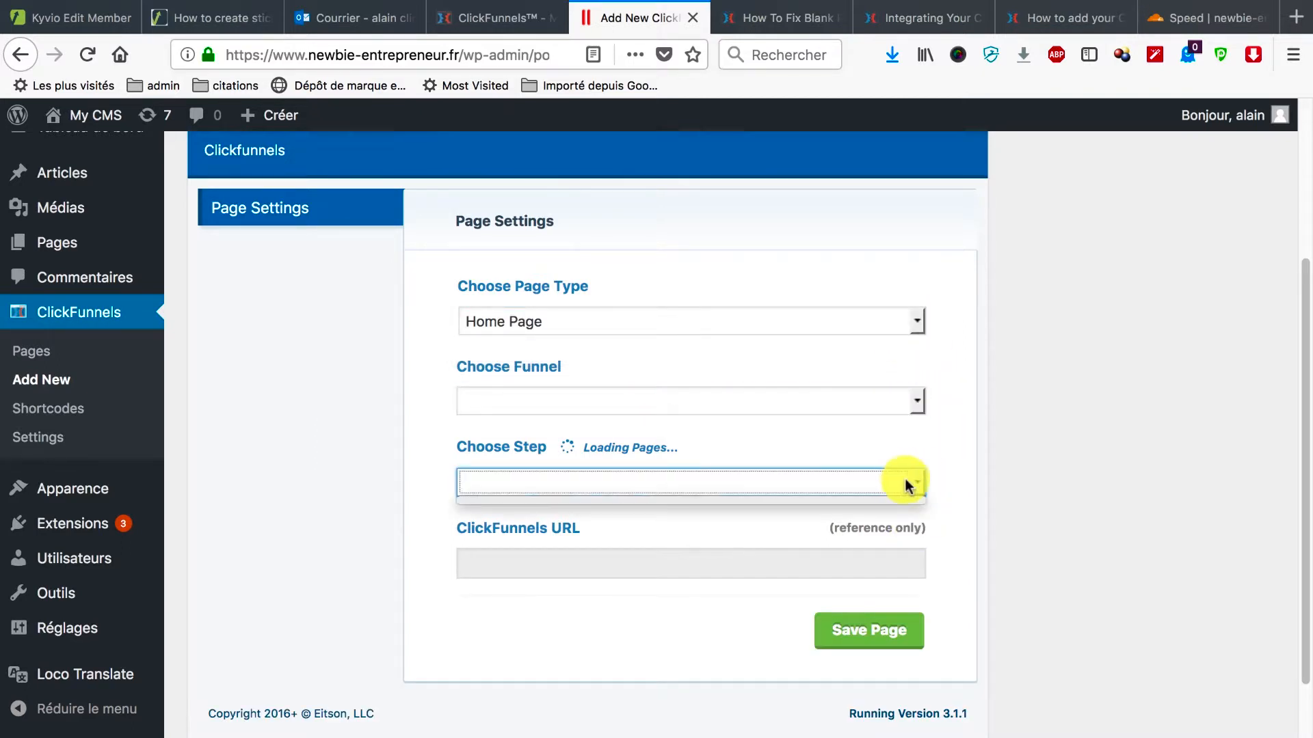
{"action": "left_click", "coordinate": [952, 475]}
{"action": "scroll", "coordinate": [725, 592], "scroll_direction": "down", "scroll_amount": 2}
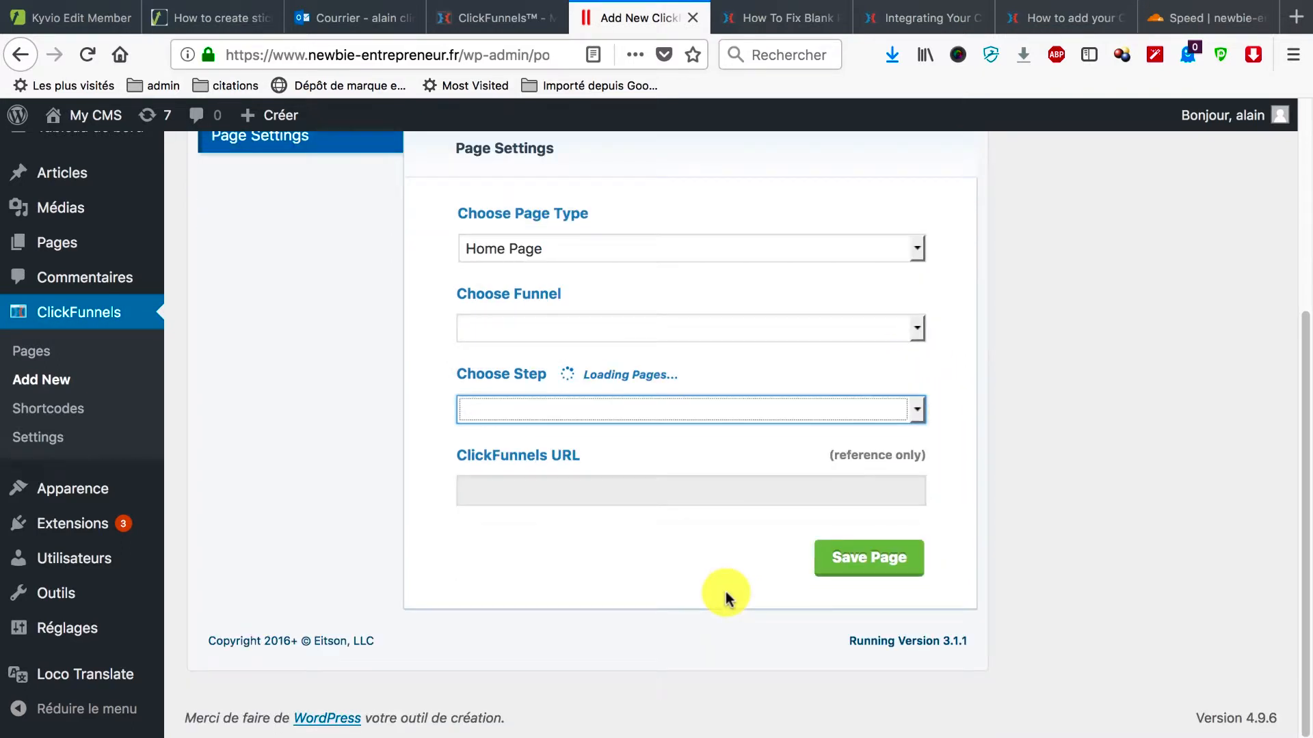
{"action": "scroll", "coordinate": [726, 595], "scroll_direction": "up", "scroll_amount": 4}
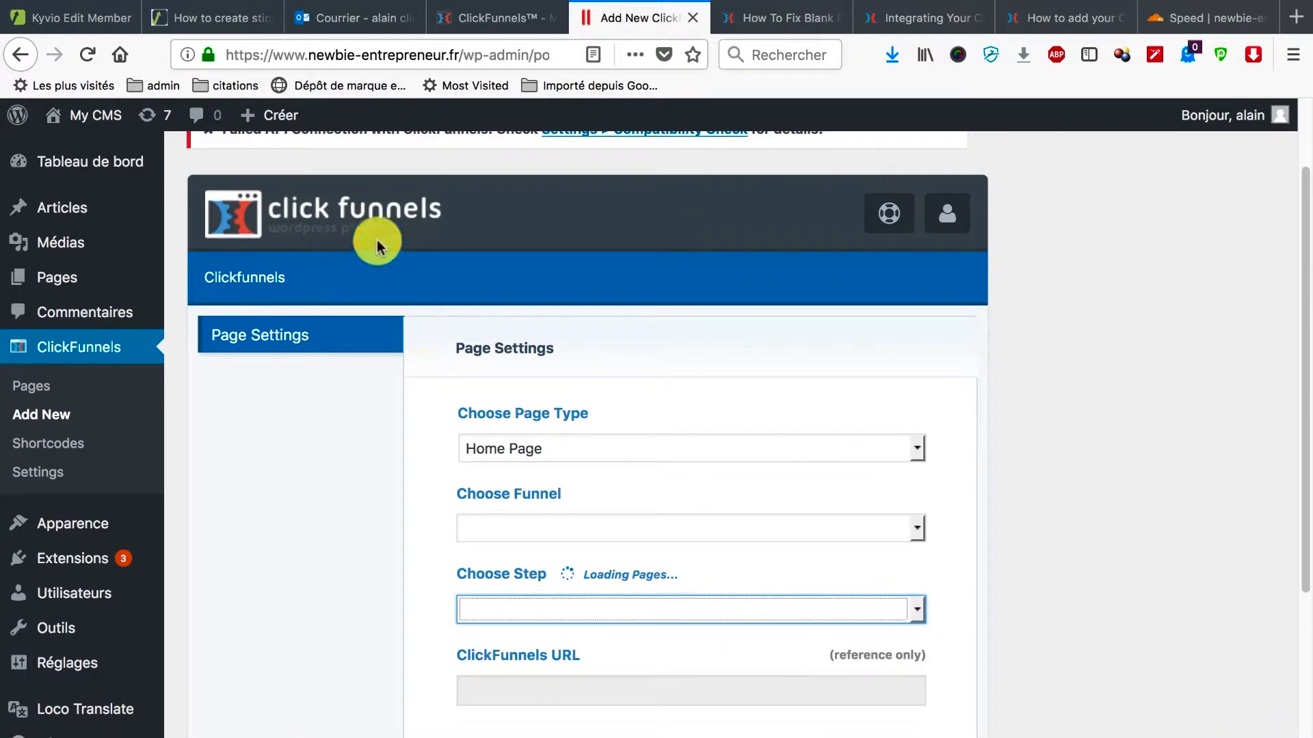
{"action": "scroll", "coordinate": [376, 244], "scroll_direction": "up", "scroll_amount": 2}
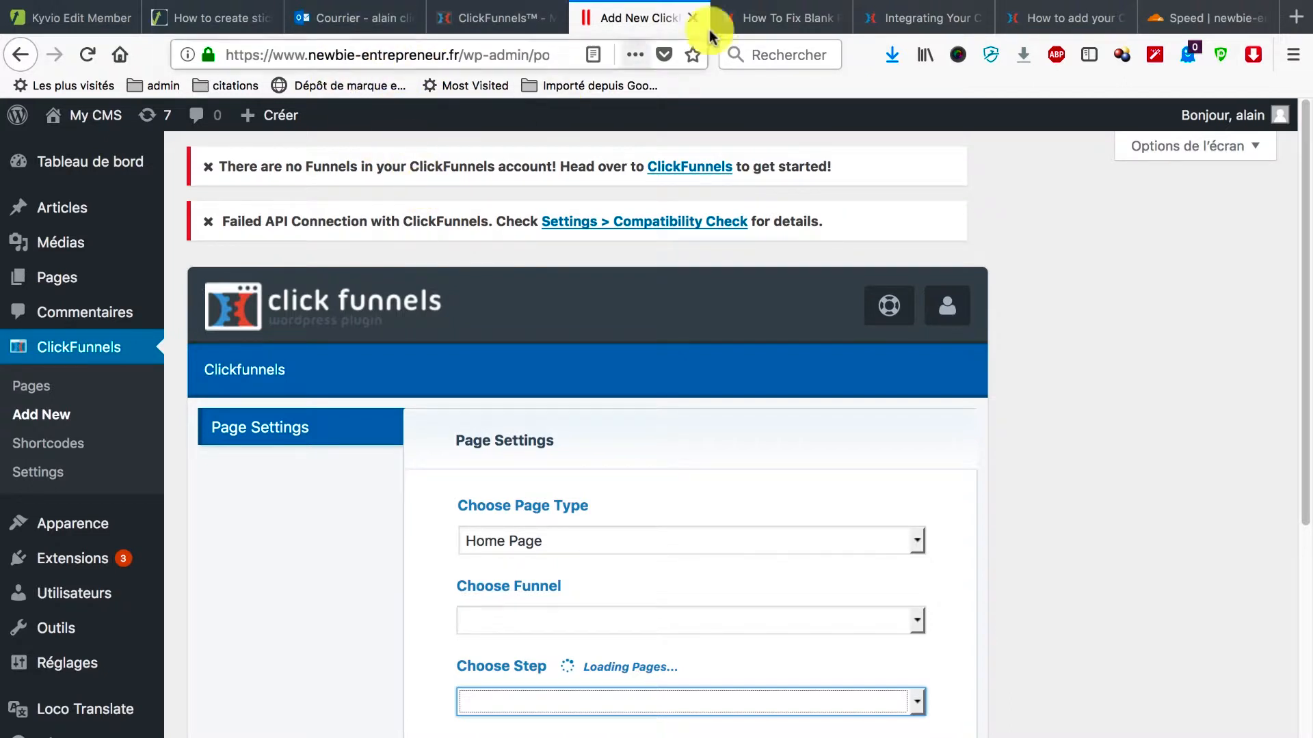
Read through the 'How To Fix Blank Pages' article, then close its tab.
{"action": "left_click", "coordinate": [758, 19]}
{"action": "scroll", "coordinate": [765, 308], "scroll_direction": "up", "scroll_amount": 15}
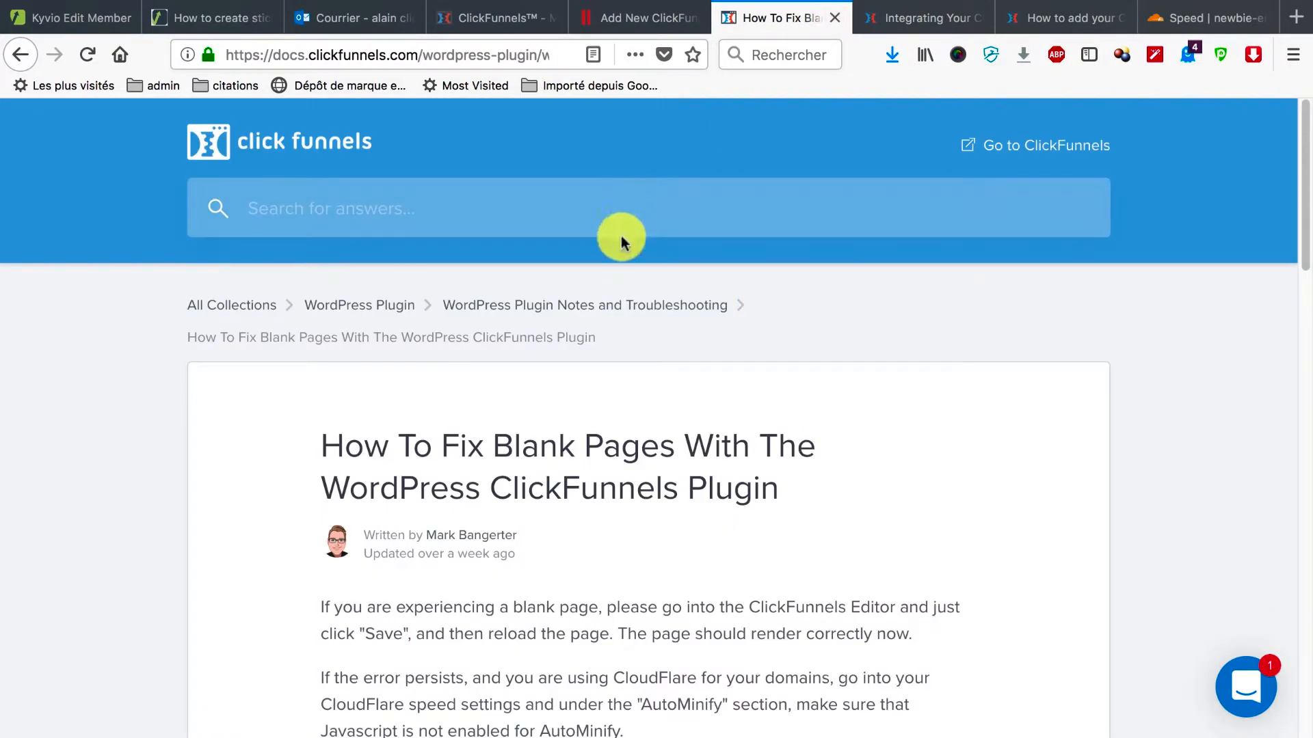
{"action": "scroll", "coordinate": [612, 396], "scroll_direction": "down", "scroll_amount": 4}
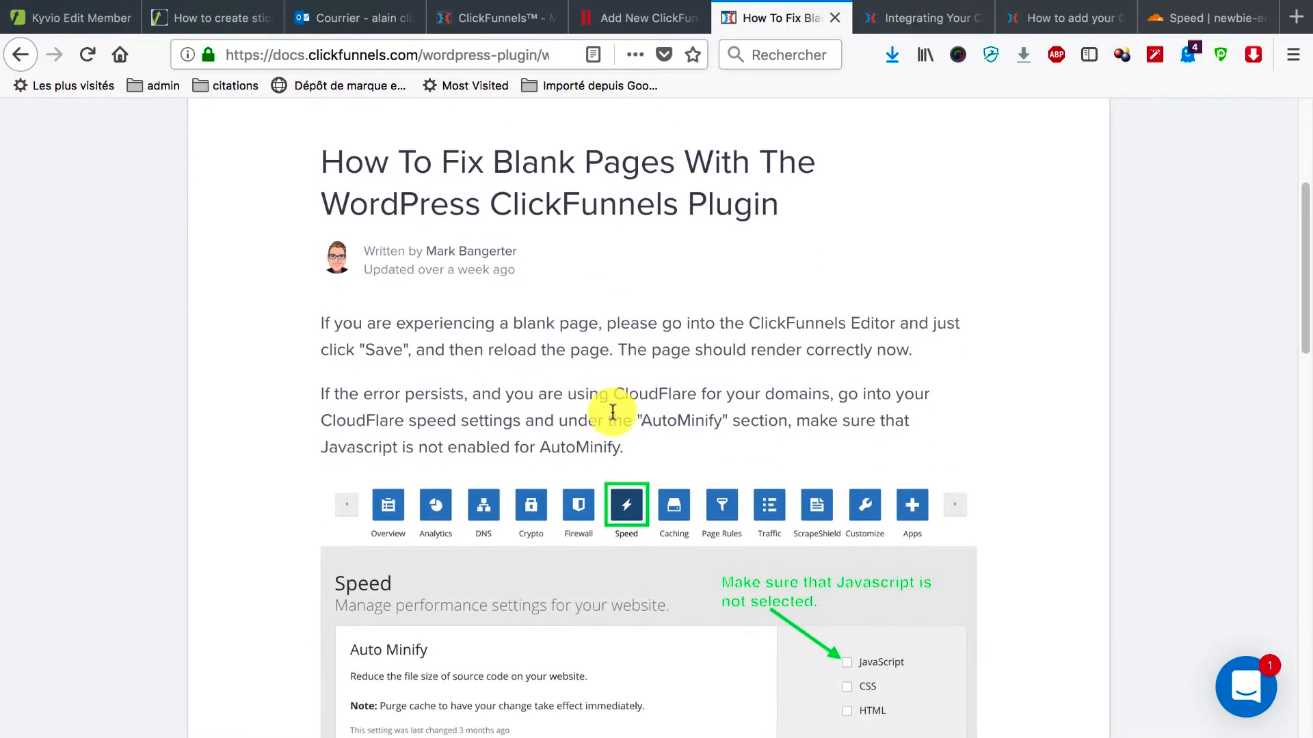
{"action": "scroll", "coordinate": [656, 205], "scroll_direction": "up", "scroll_amount": 4}
{"action": "scroll", "coordinate": [625, 504], "scroll_direction": "down", "scroll_amount": 3}
{"action": "scroll", "coordinate": [657, 331], "scroll_direction": "up", "scroll_amount": 3}
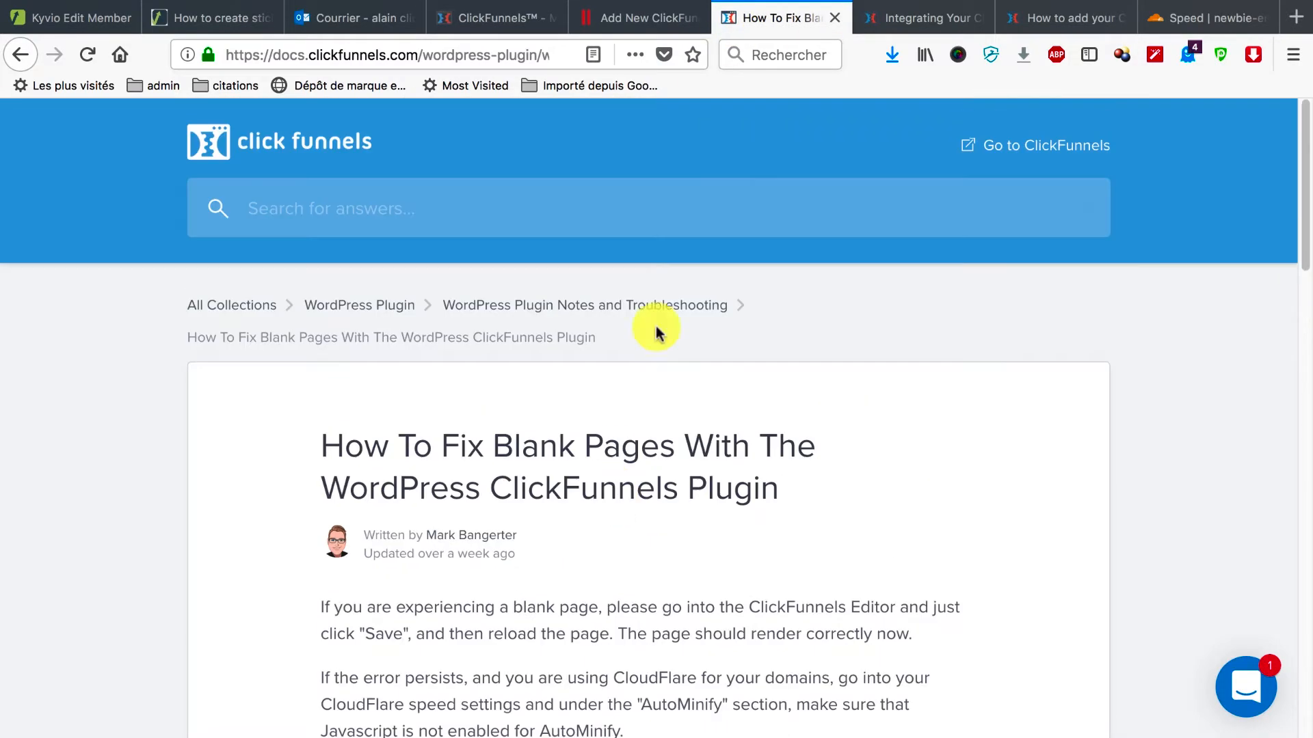
{"action": "scroll", "coordinate": [624, 566], "scroll_direction": "down", "scroll_amount": 4}
{"action": "scroll", "coordinate": [624, 565], "scroll_direction": "up", "scroll_amount": 4}
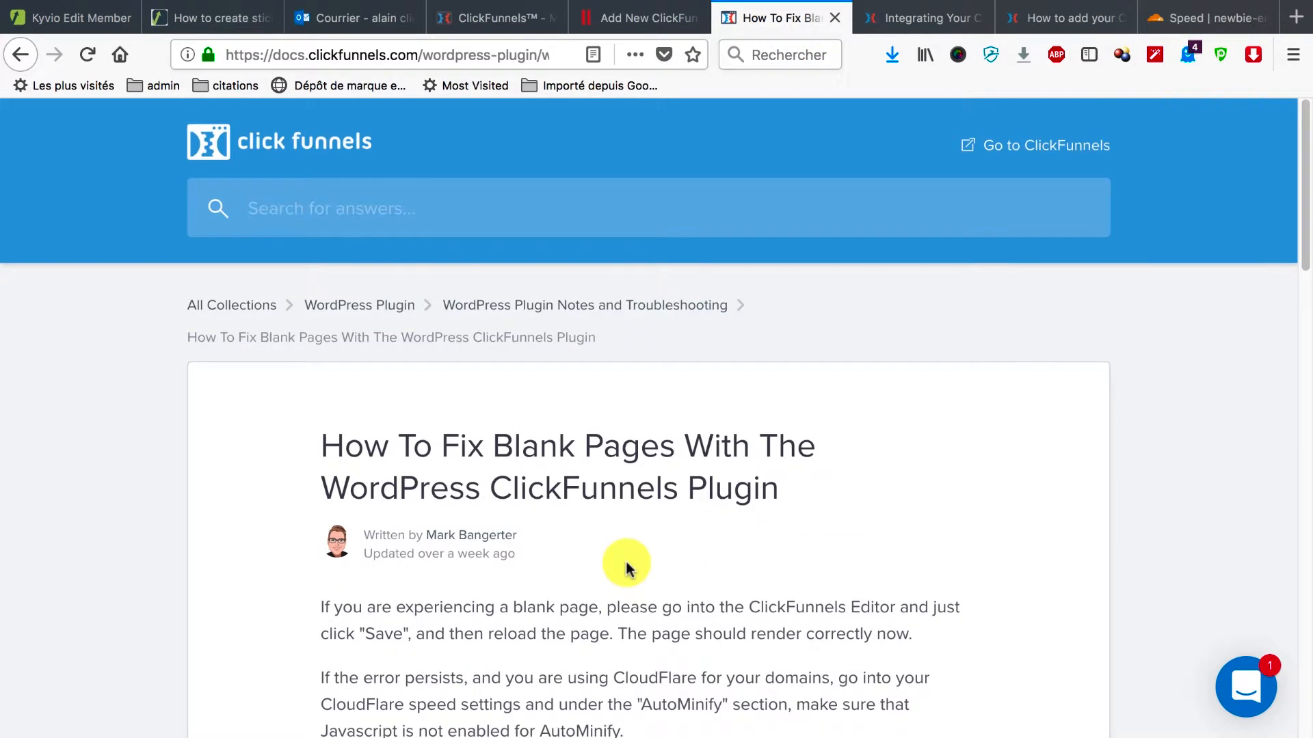
{"action": "left_click", "coordinate": [835, 17]}
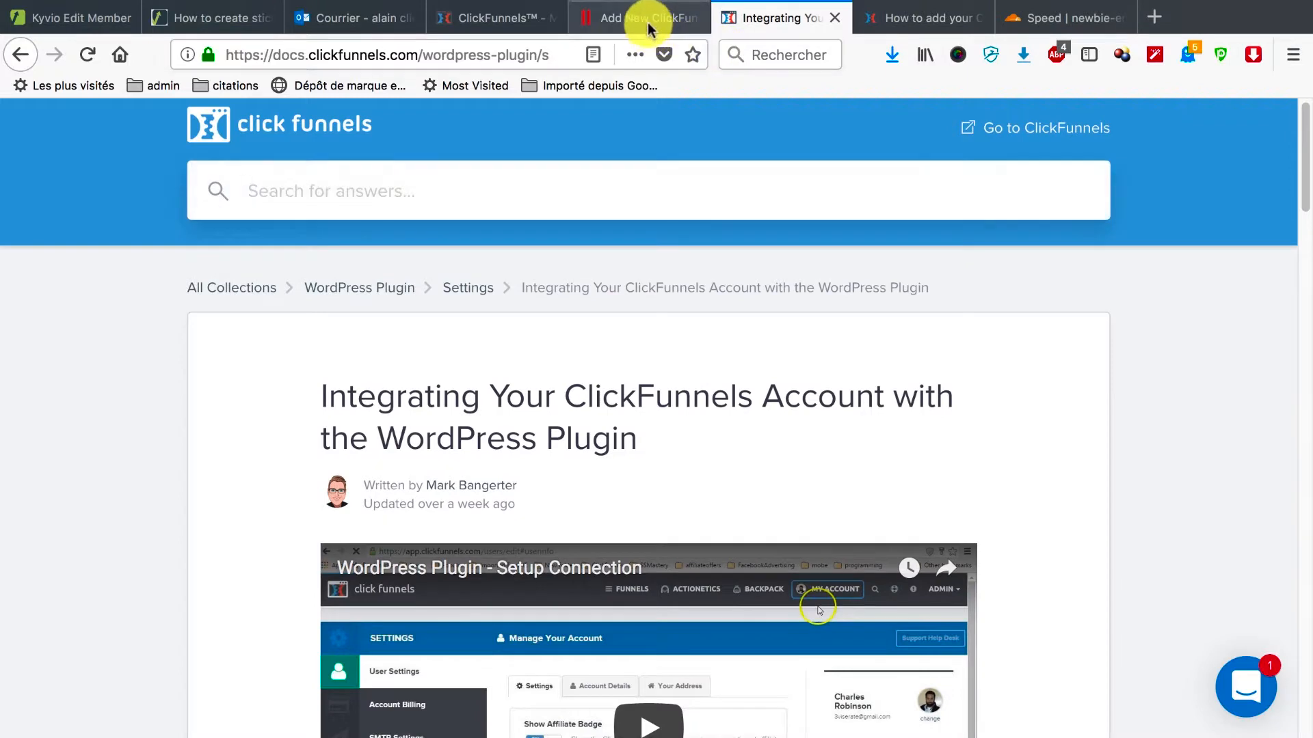
Move between the ClickFunnels, WordPress and help tabs, ending on the funnels dashboard to edit Test capture.
{"action": "left_click", "coordinate": [518, 20]}
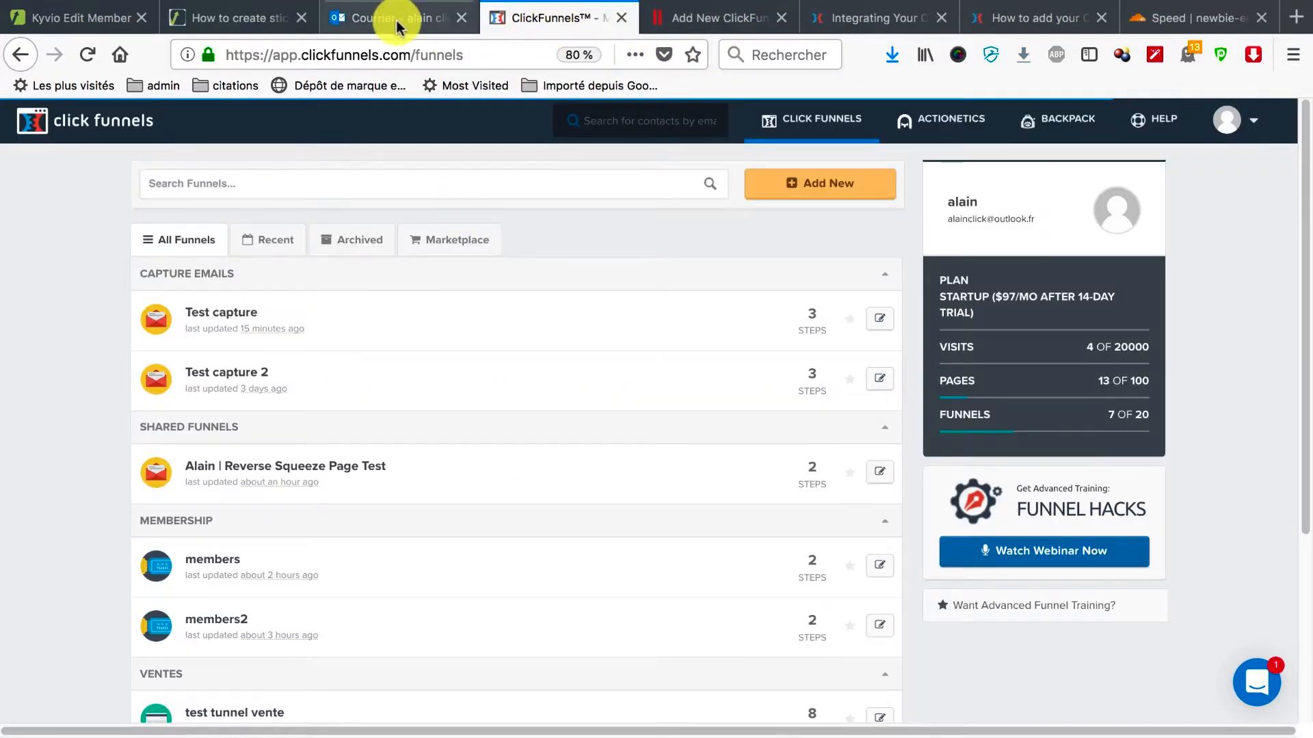
{"action": "left_click", "coordinate": [669, 12]}
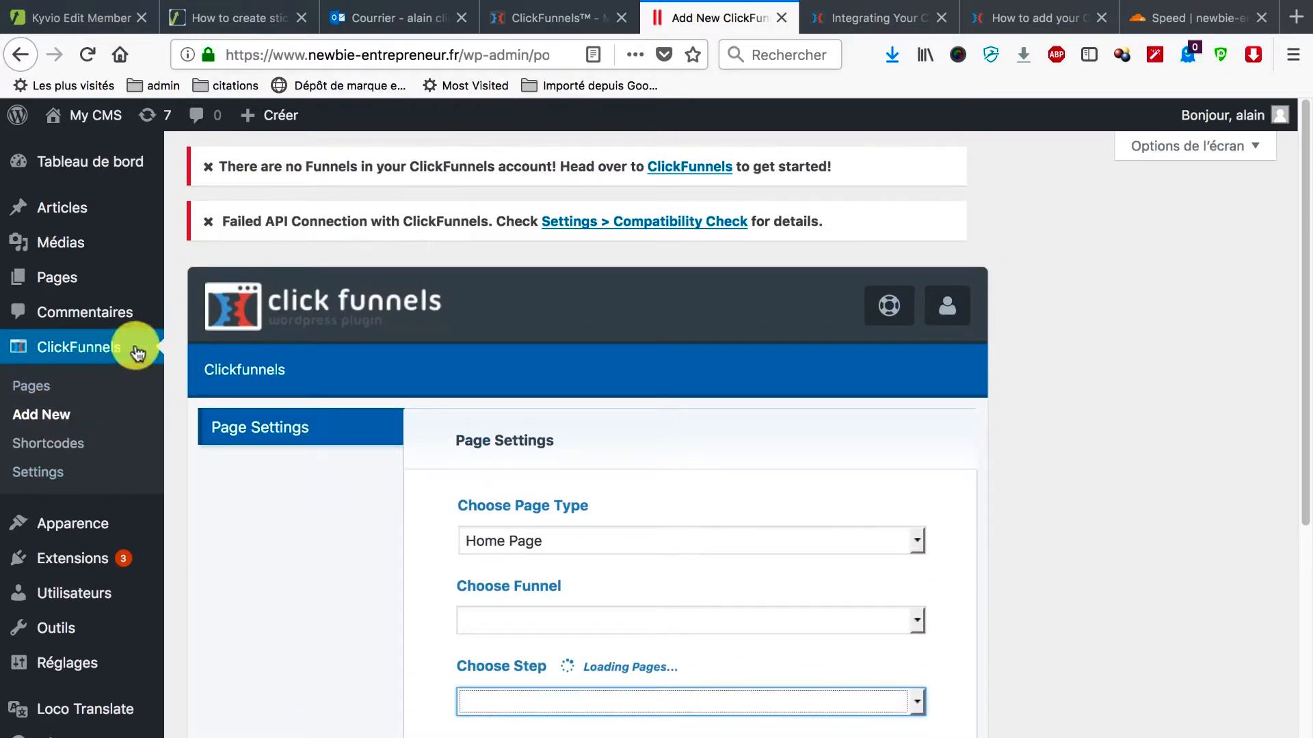
{"action": "left_click", "coordinate": [858, 18]}
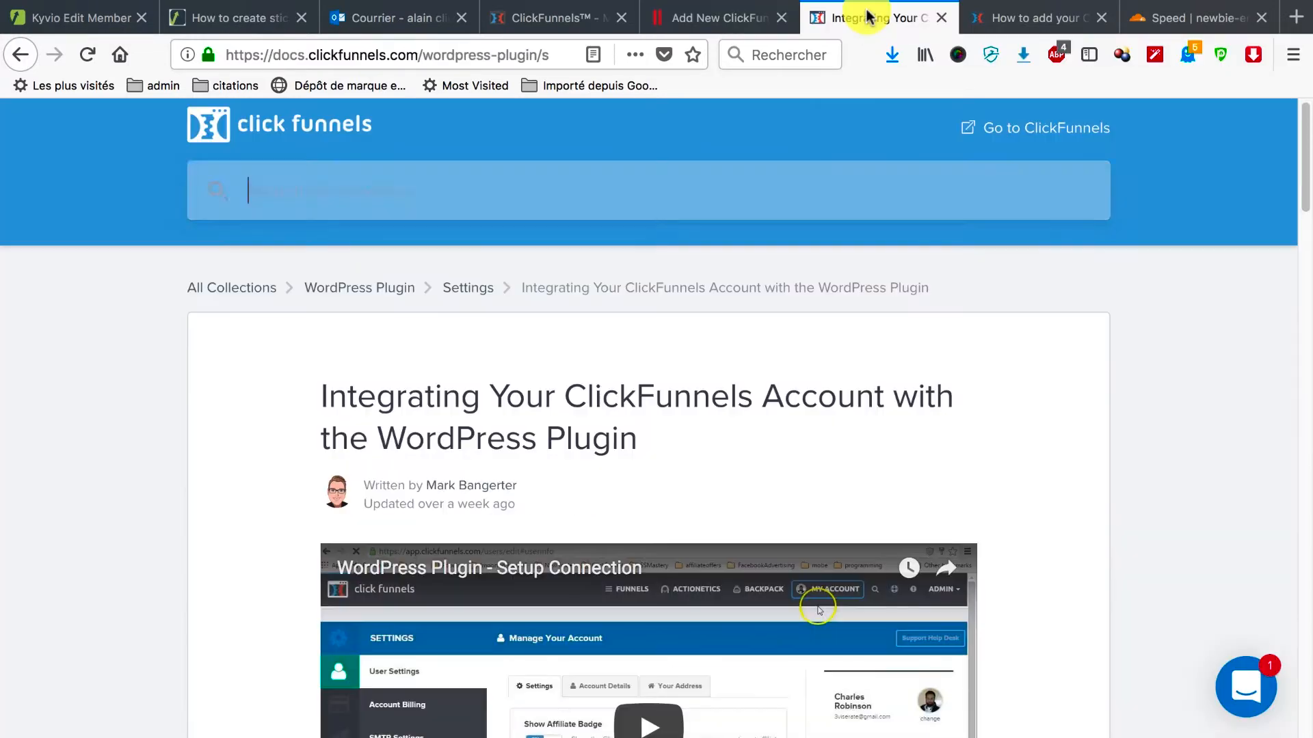
{"action": "left_click", "coordinate": [571, 21]}
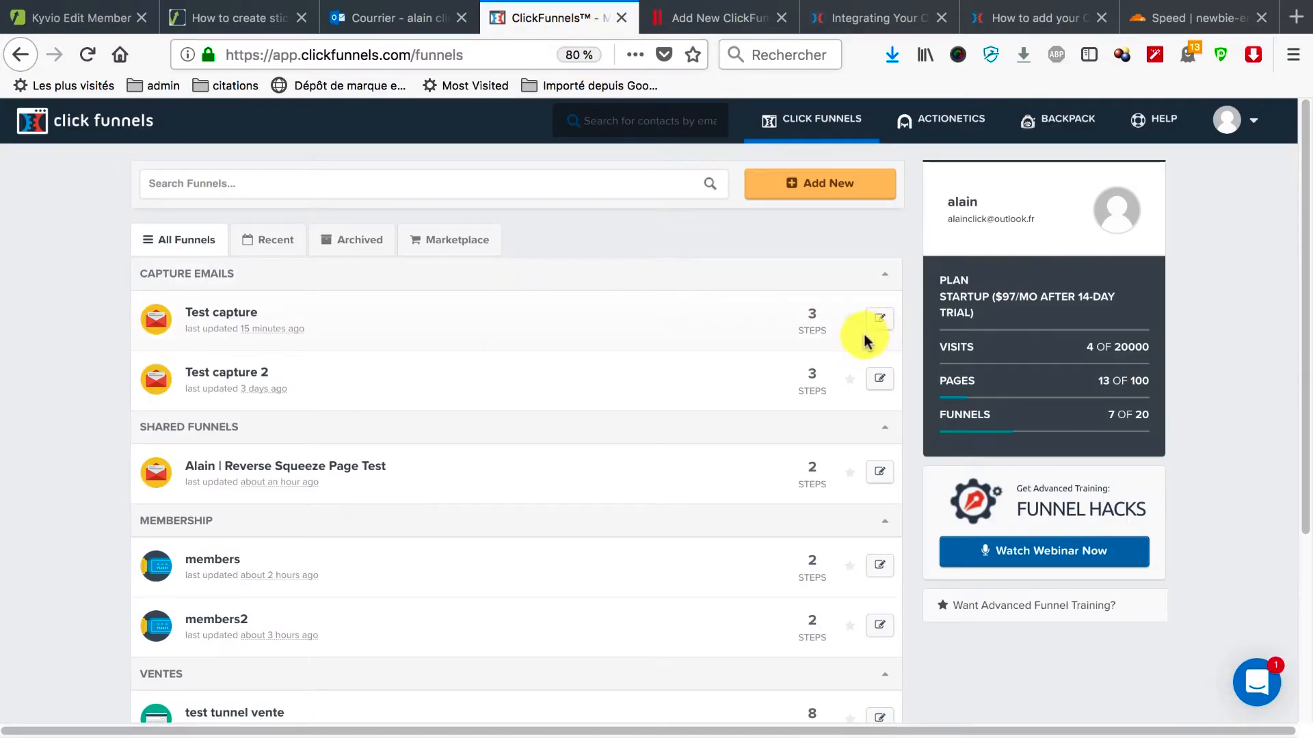
{"action": "left_click", "coordinate": [877, 319]}
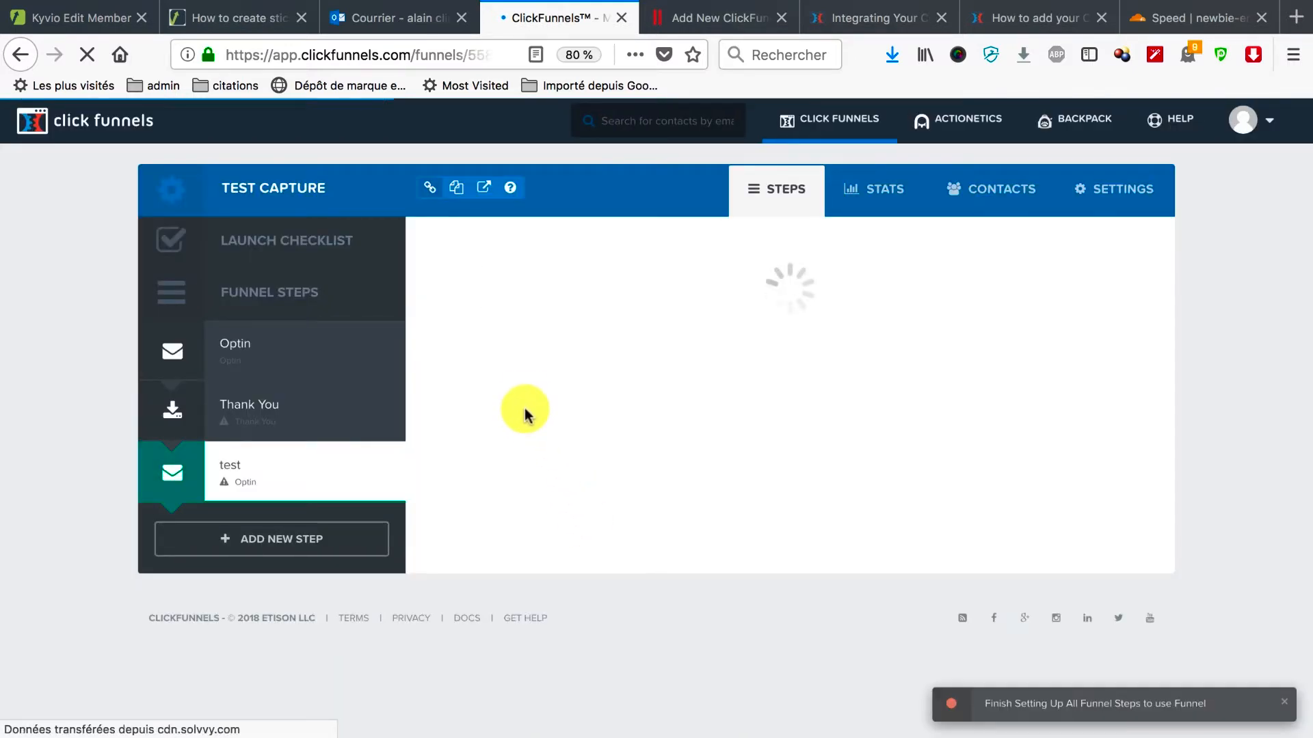
Apply the Light Blue Bar Optin template to the test step and get its ClickPop code from Publishing.
{"action": "scroll", "coordinate": [567, 521], "scroll_direction": "down", "scroll_amount": 2}
{"action": "scroll", "coordinate": [556, 522], "scroll_direction": "up", "scroll_amount": 1}
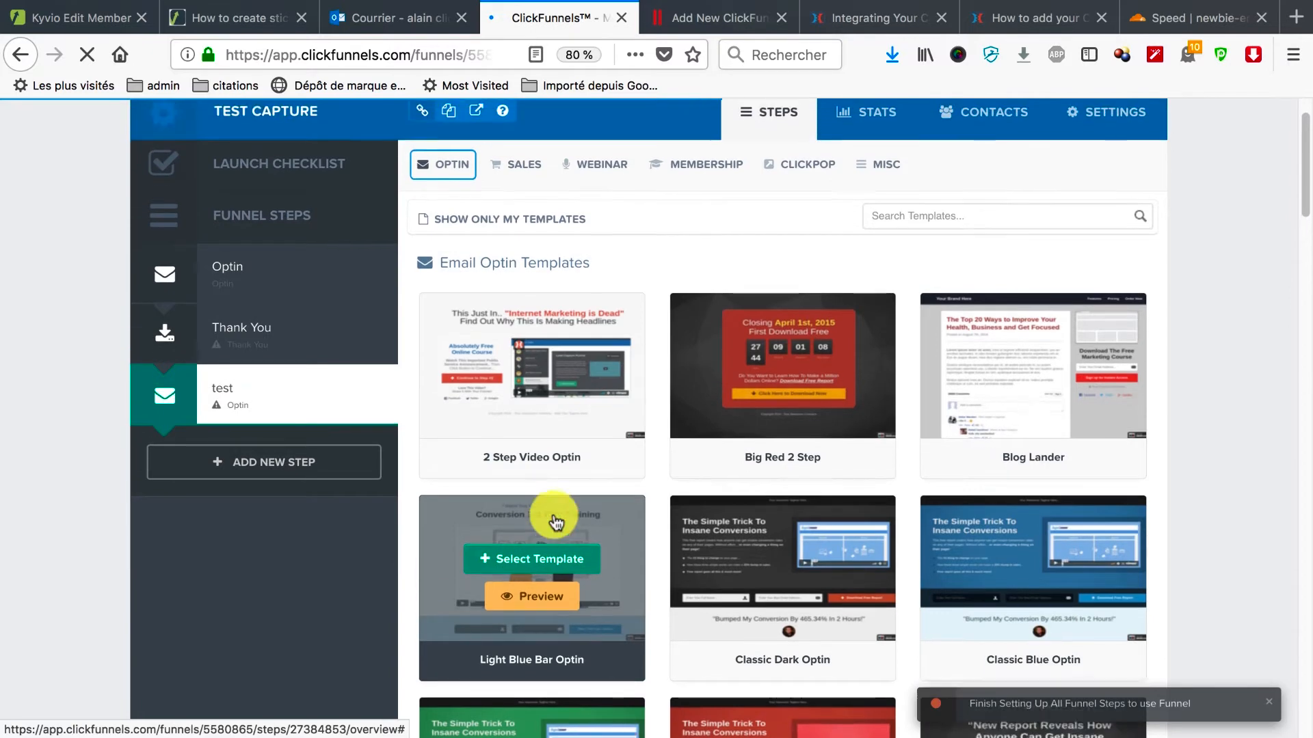
{"action": "left_click", "coordinate": [777, 364]}
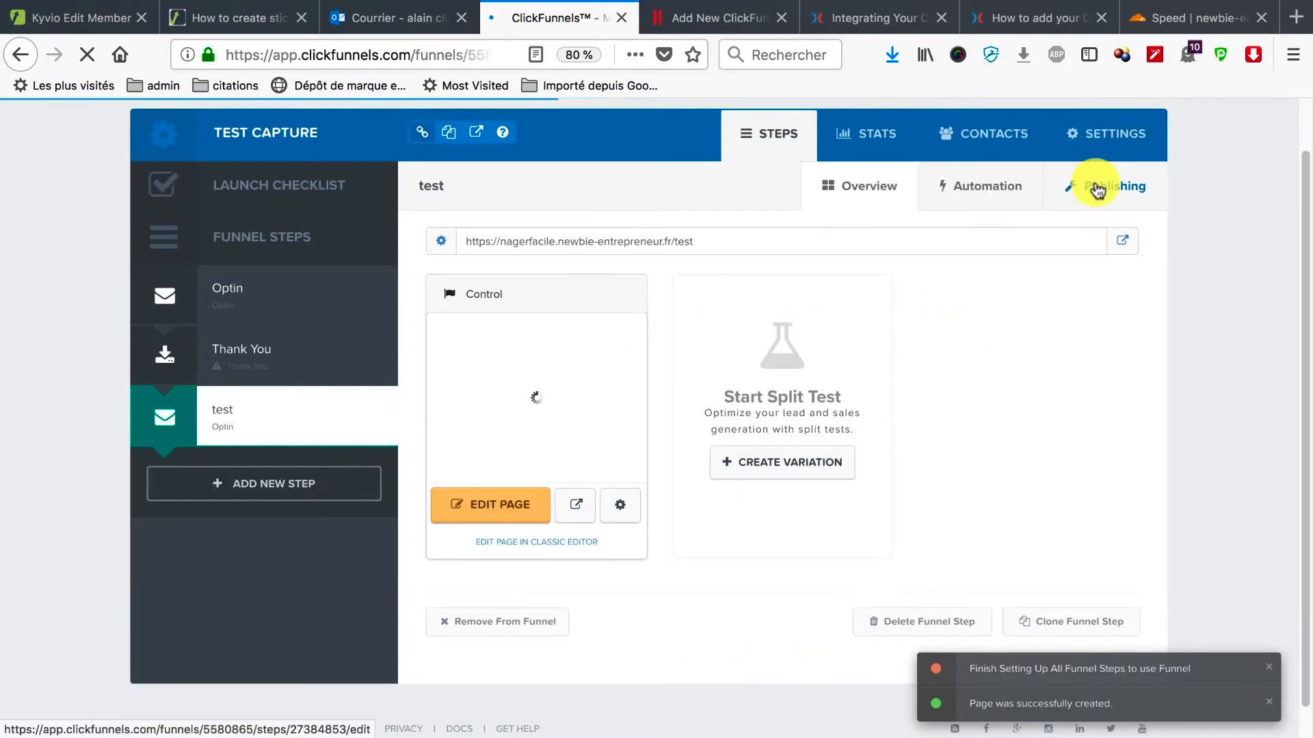
{"action": "left_click", "coordinate": [1097, 191]}
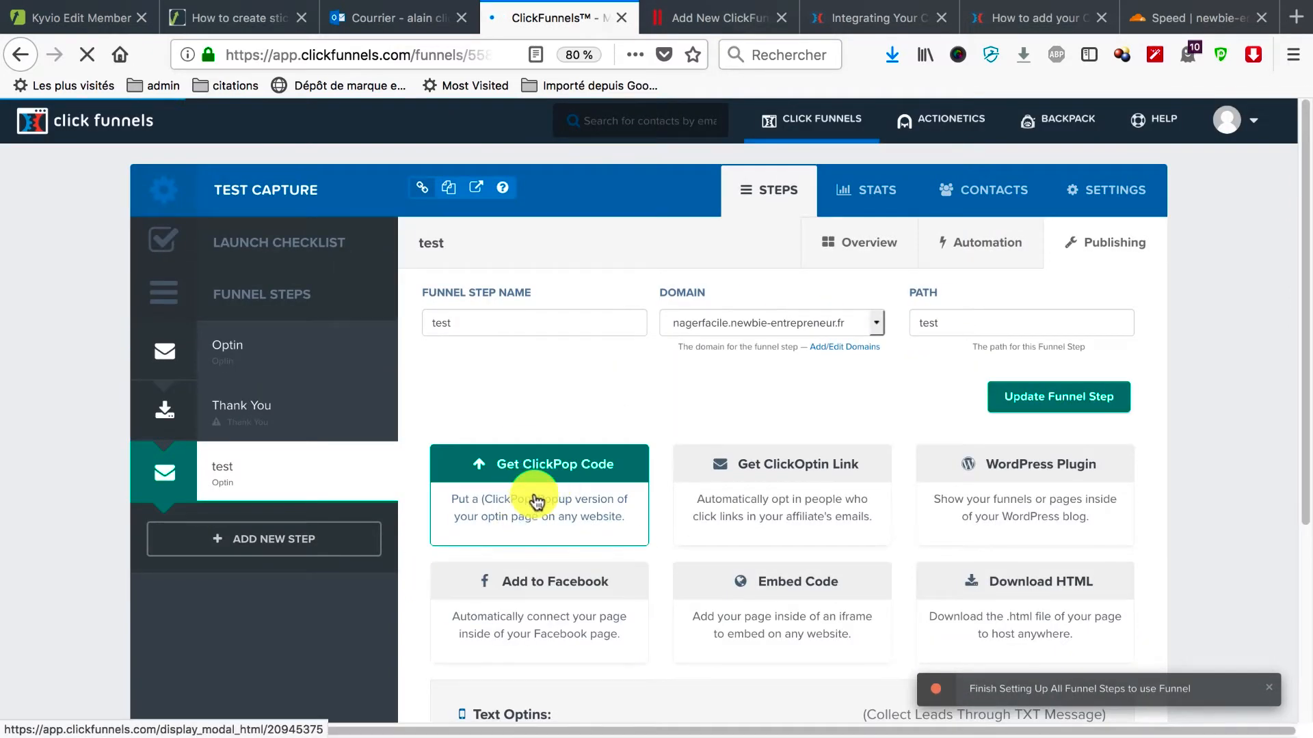
{"action": "left_click", "coordinate": [536, 498]}
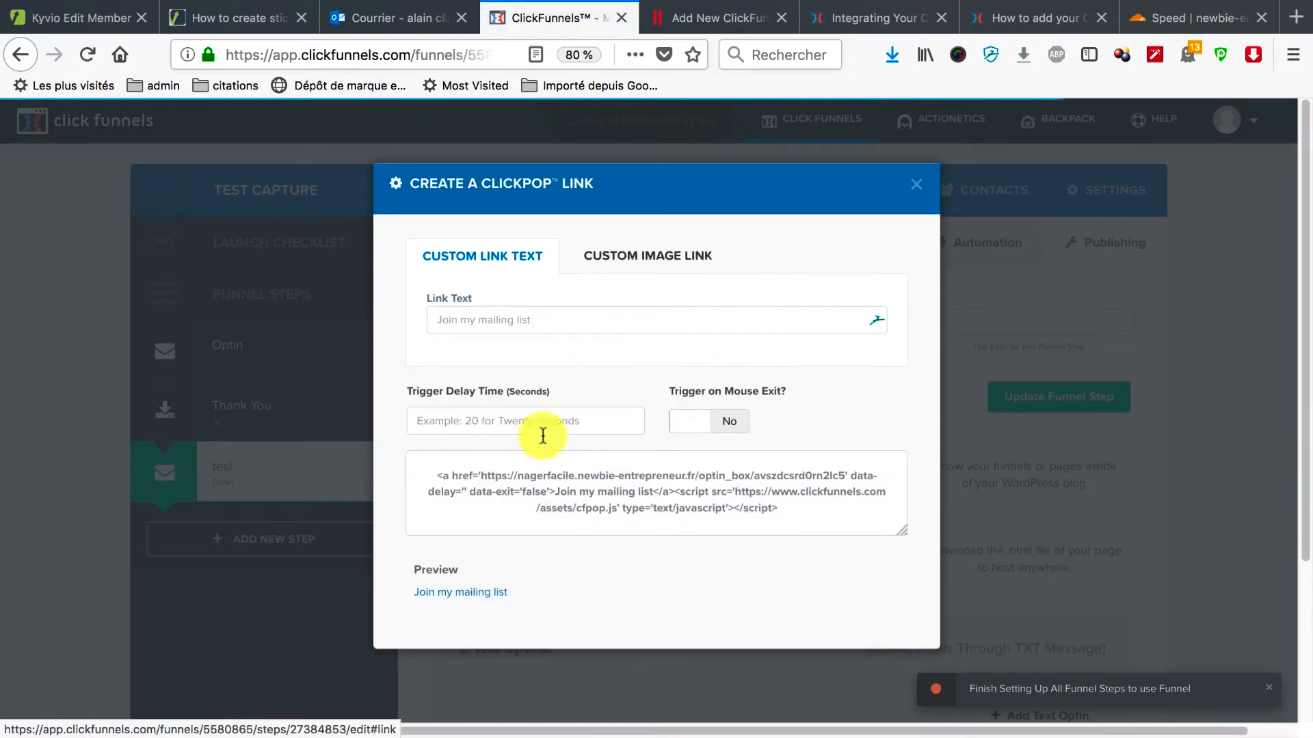
Try the ClickPop Link Text, Custom Image Link and Trigger on Mouse Exit options, then close the dialog.
{"action": "left_click", "coordinate": [533, 320]}
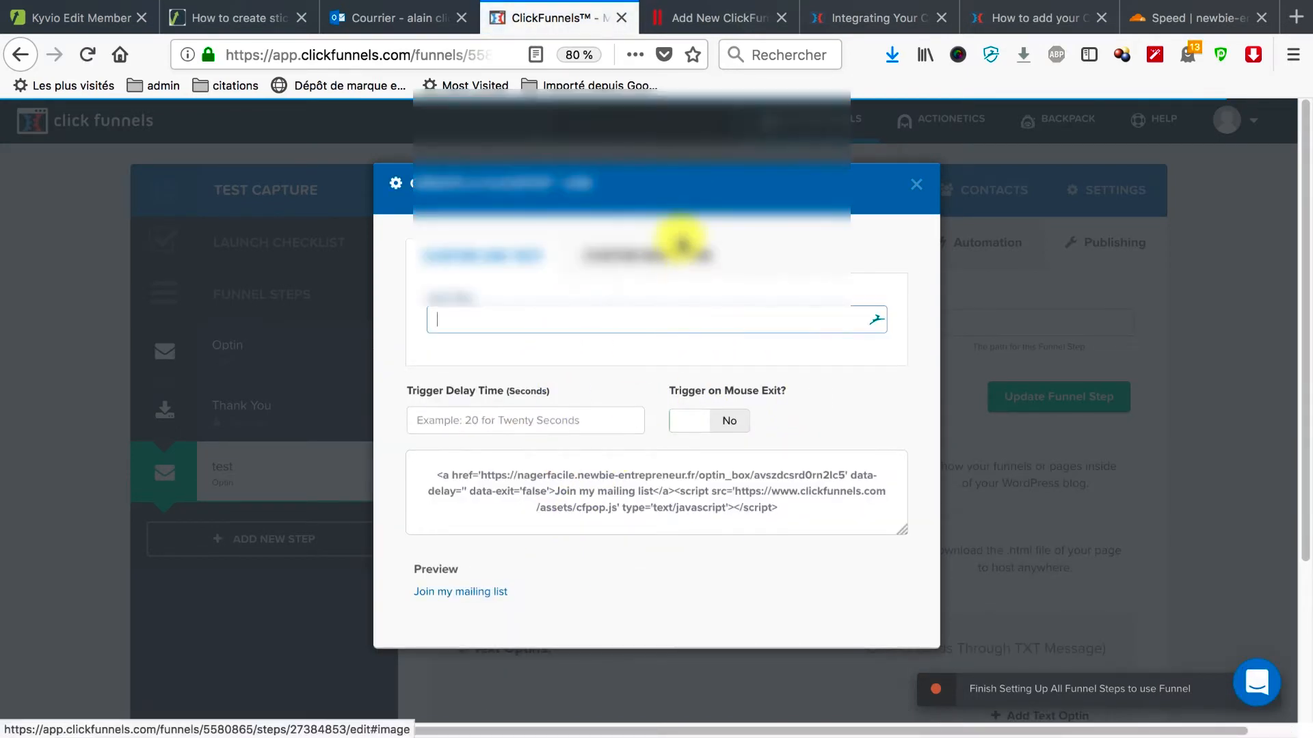
{"action": "left_click", "coordinate": [607, 362]}
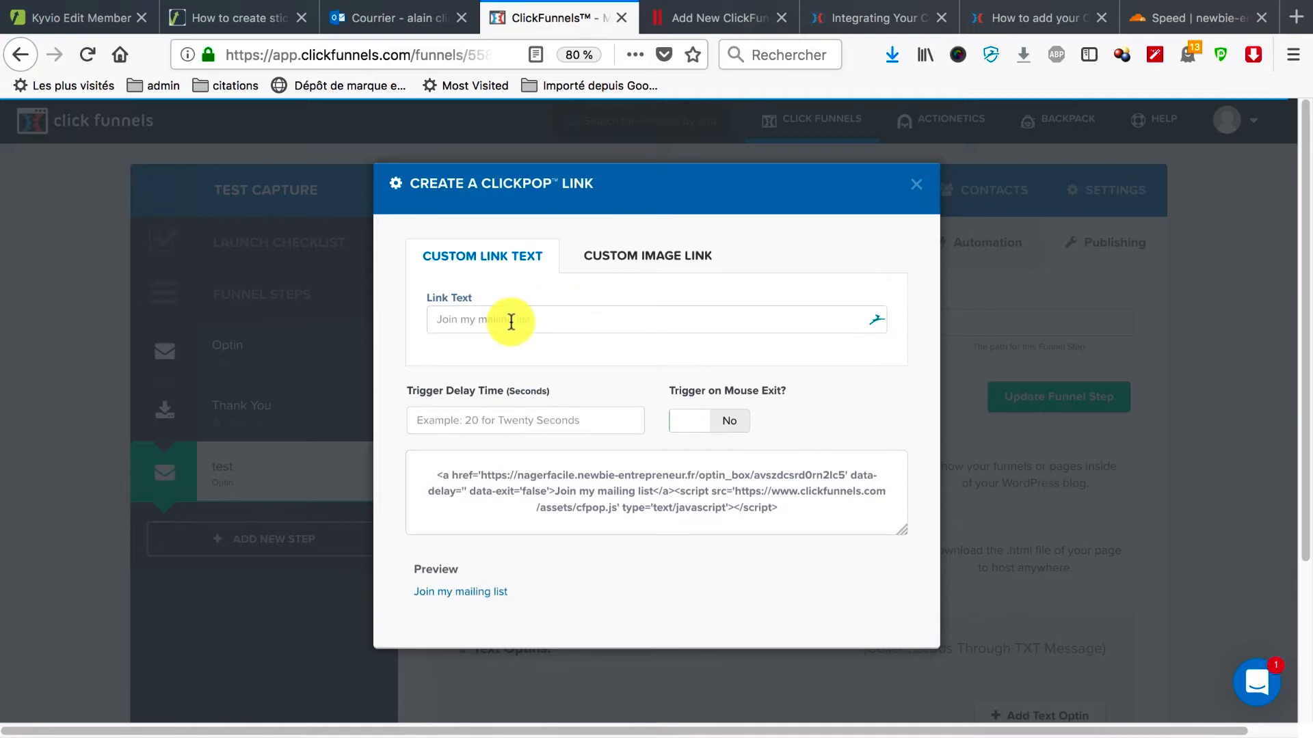
{"action": "left_click", "coordinate": [622, 259]}
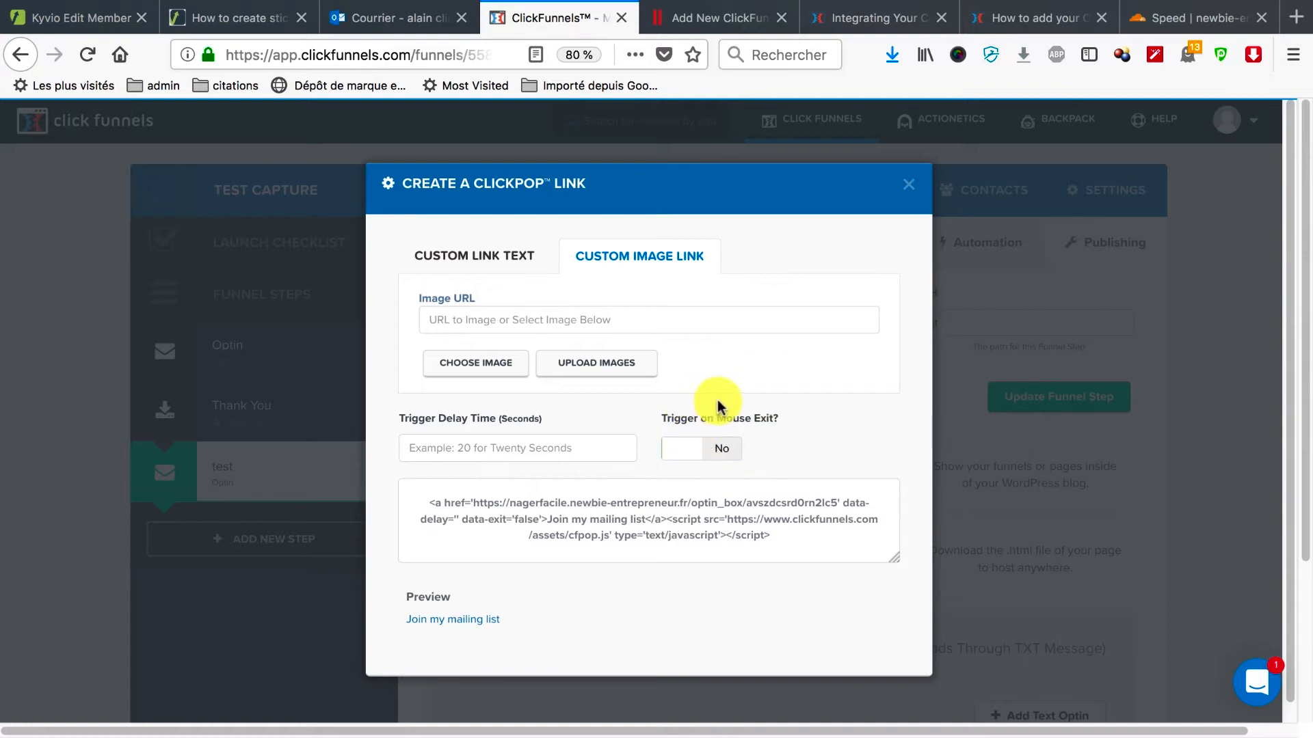
{"action": "left_click", "coordinate": [734, 459]}
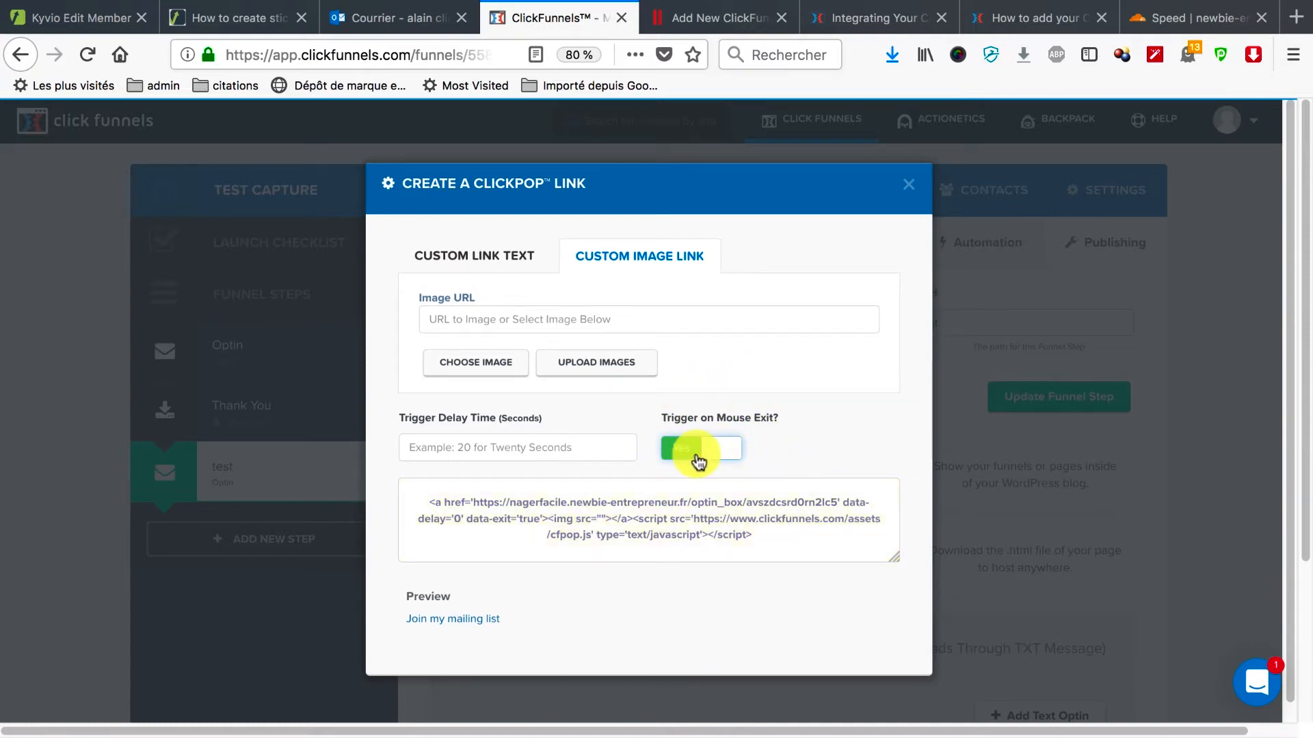
{"action": "left_click", "coordinate": [697, 460]}
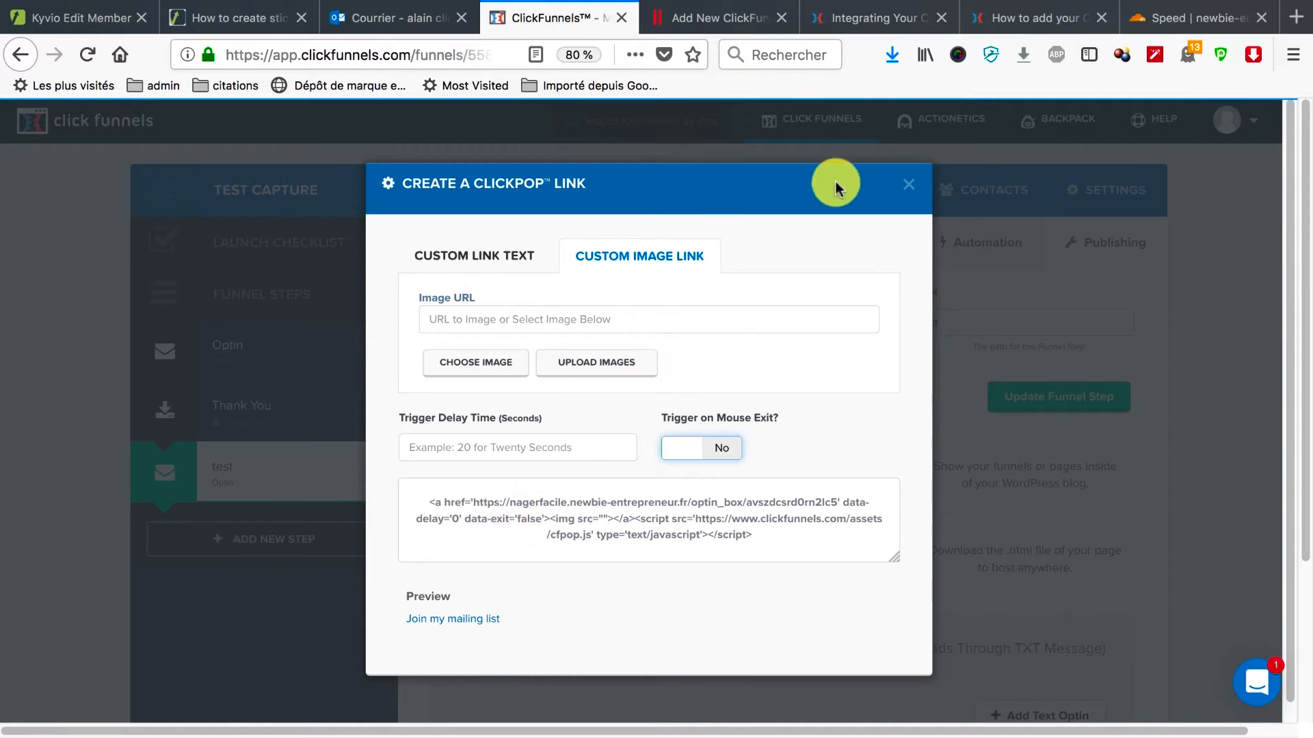
{"action": "left_click", "coordinate": [910, 188]}
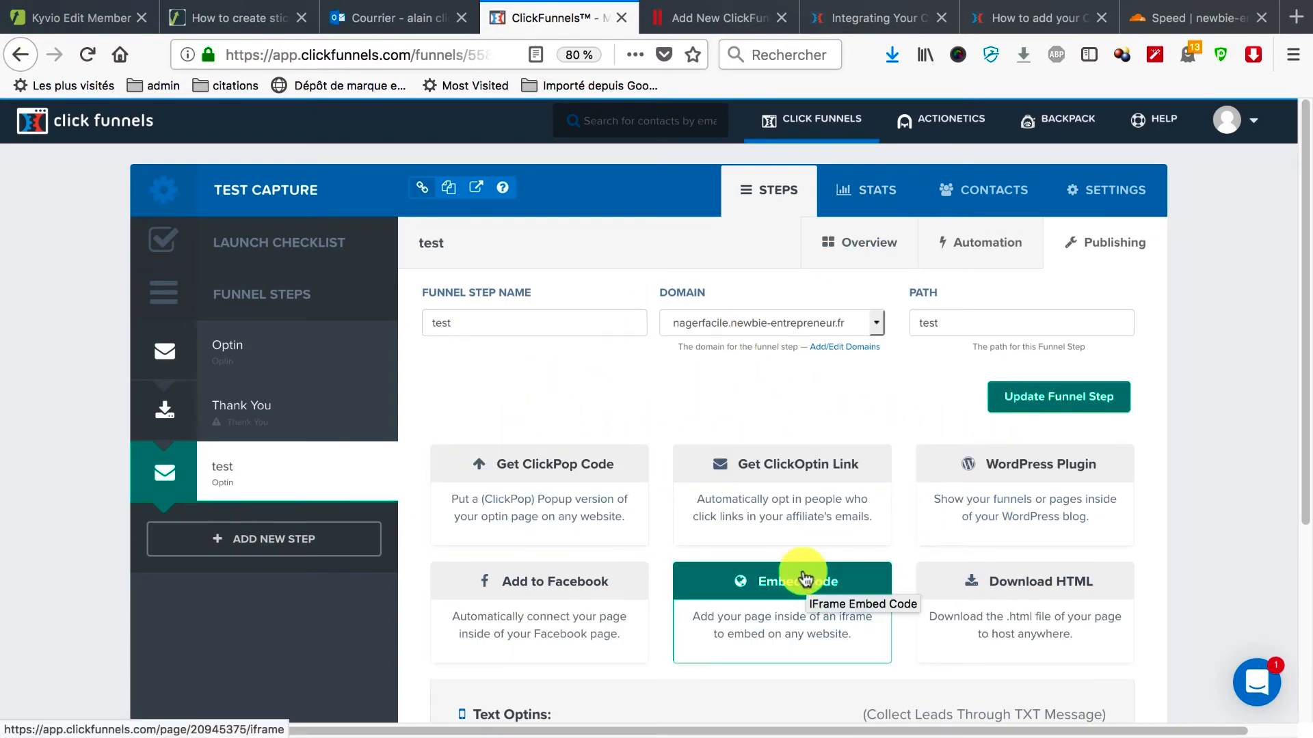
{"action": "scroll", "coordinate": [803, 581], "scroll_direction": "down", "scroll_amount": 1}
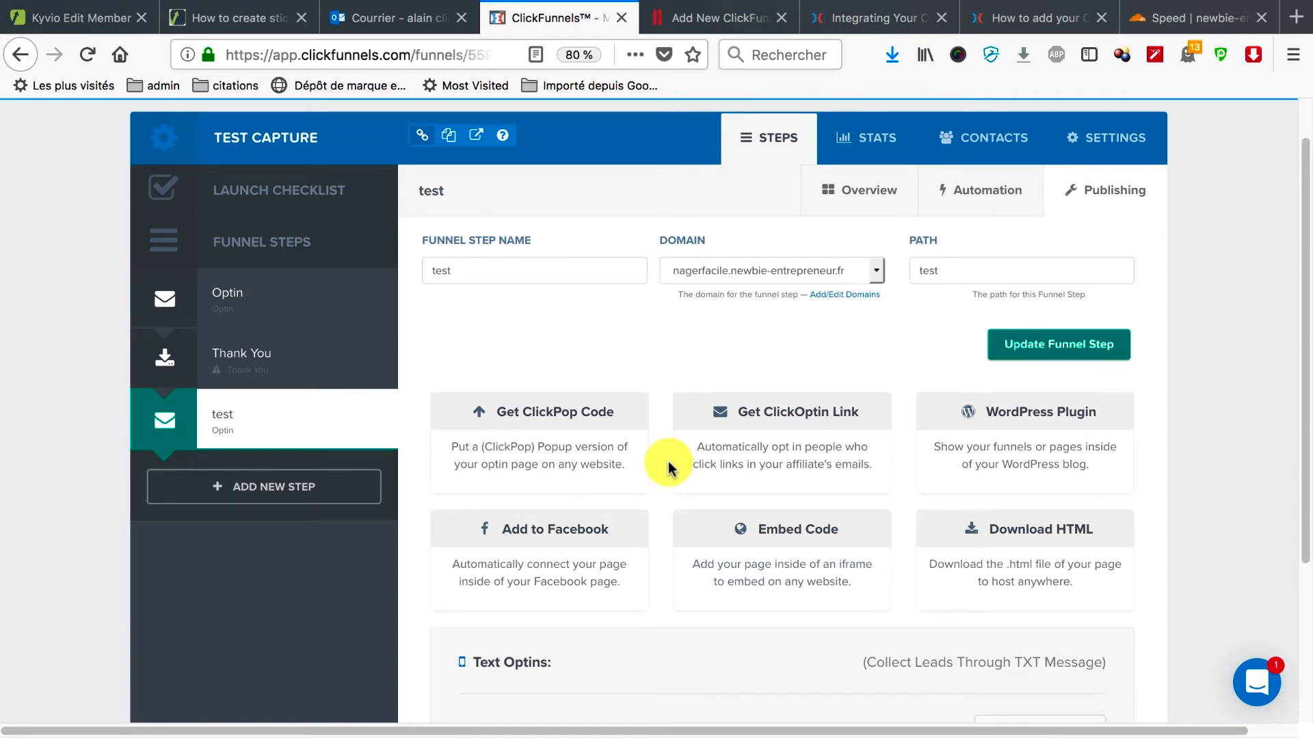